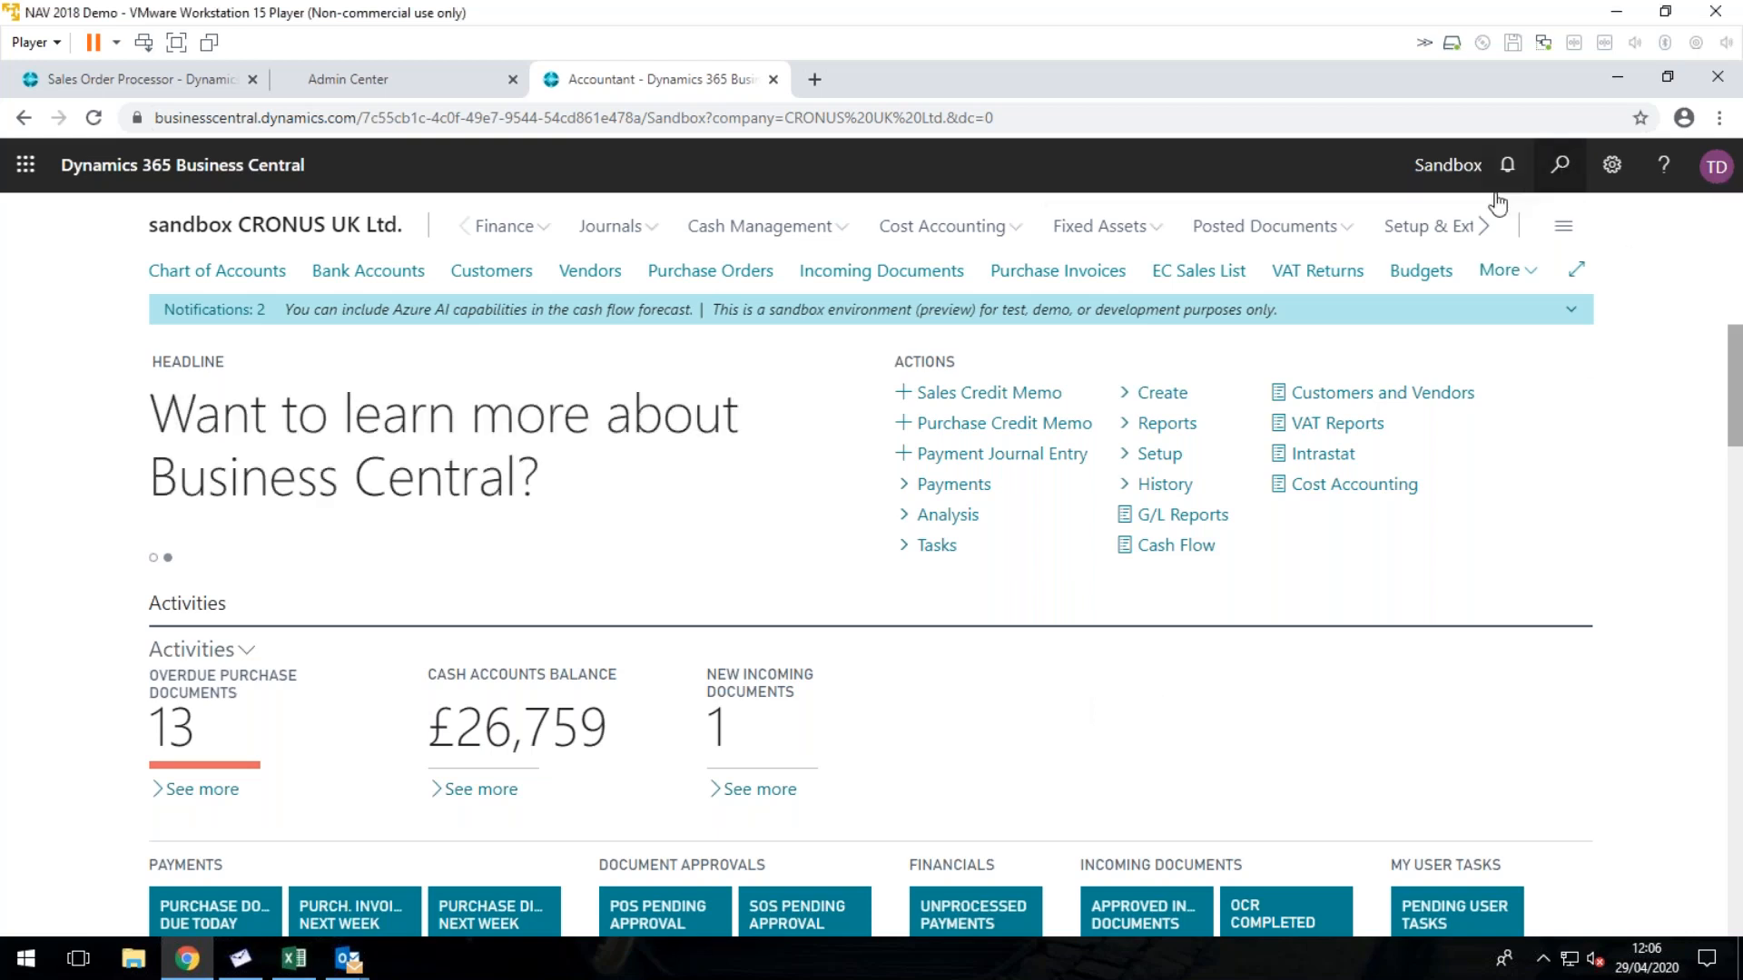
Step: Find the Over-Receipt Codes list and review each code's tolerance percentage, default setting and approval requirement
{"action": "left_click", "coordinate": [1565, 170]}
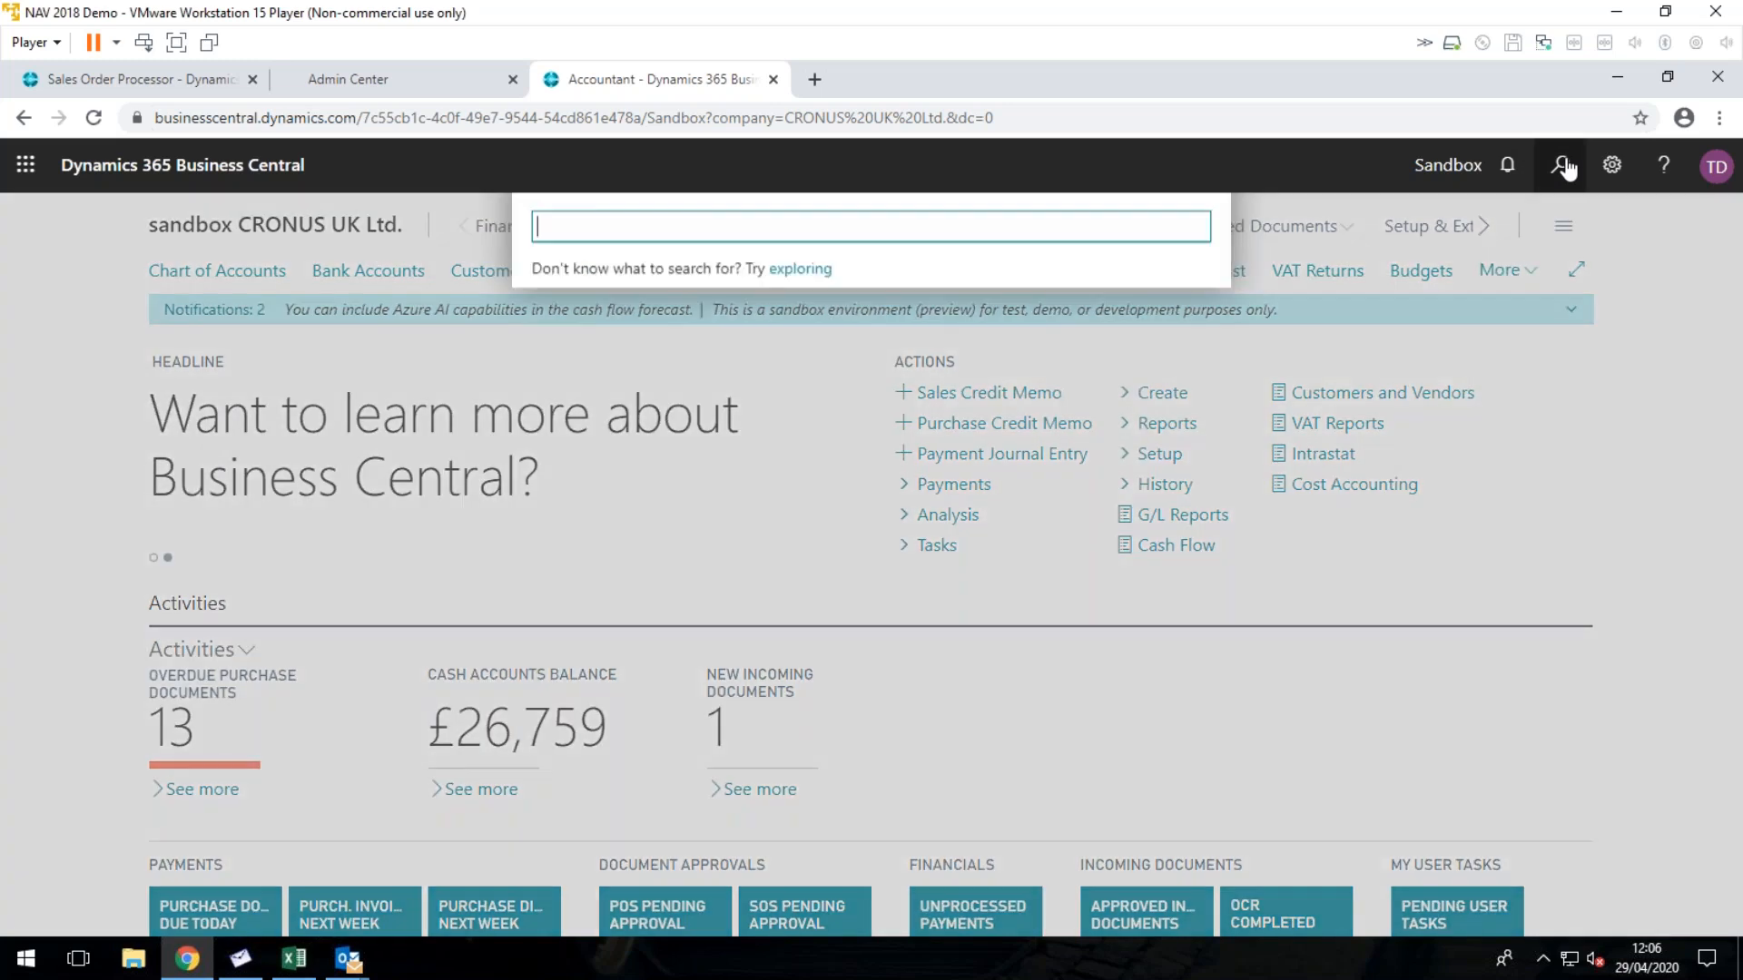
{"action": "type", "text": "over"}
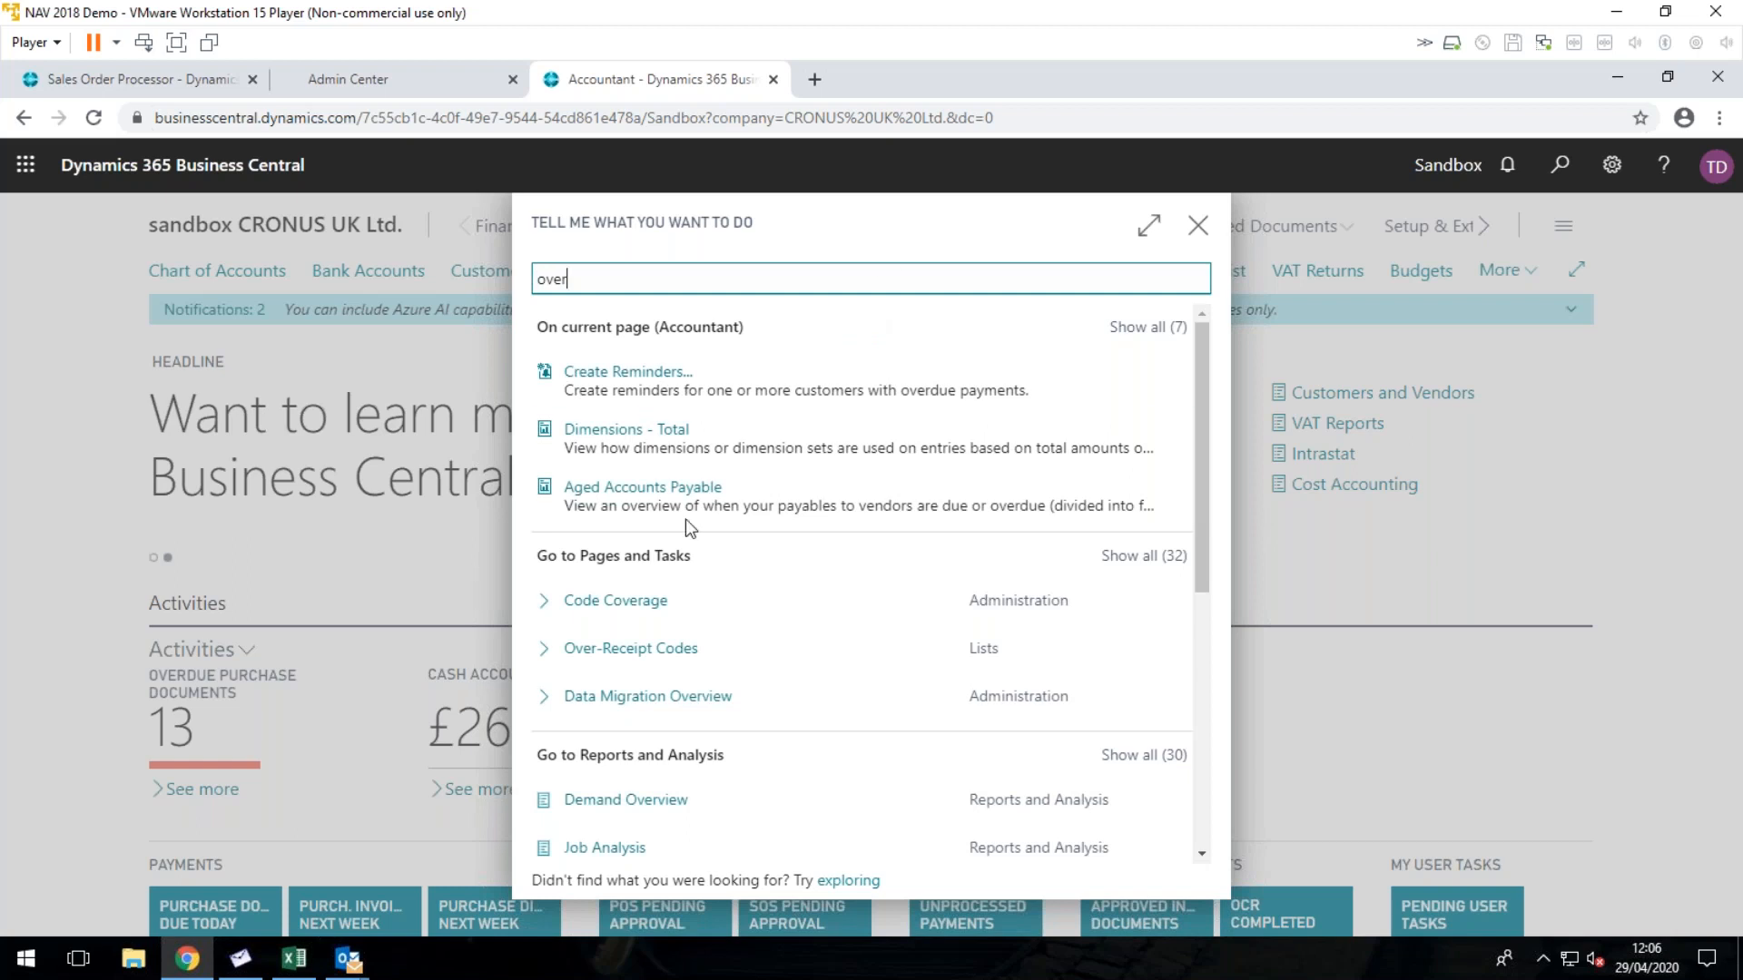
{"action": "left_click", "coordinate": [644, 650]}
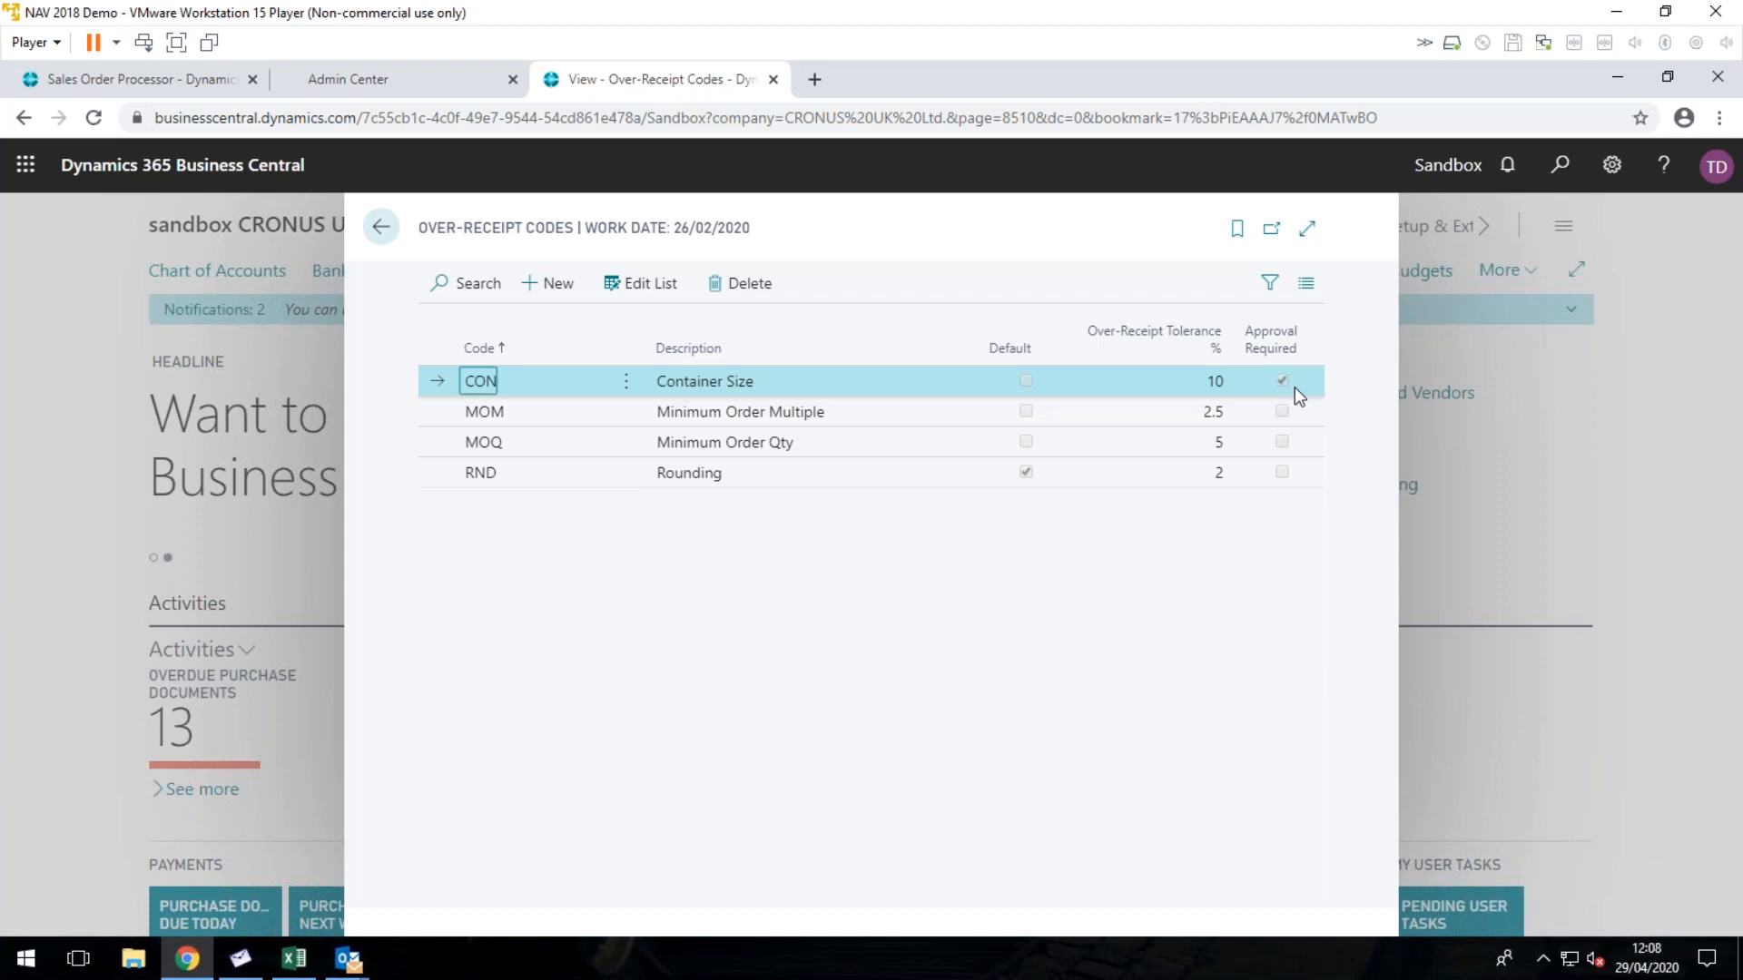
{"action": "left_click", "coordinate": [382, 232]}
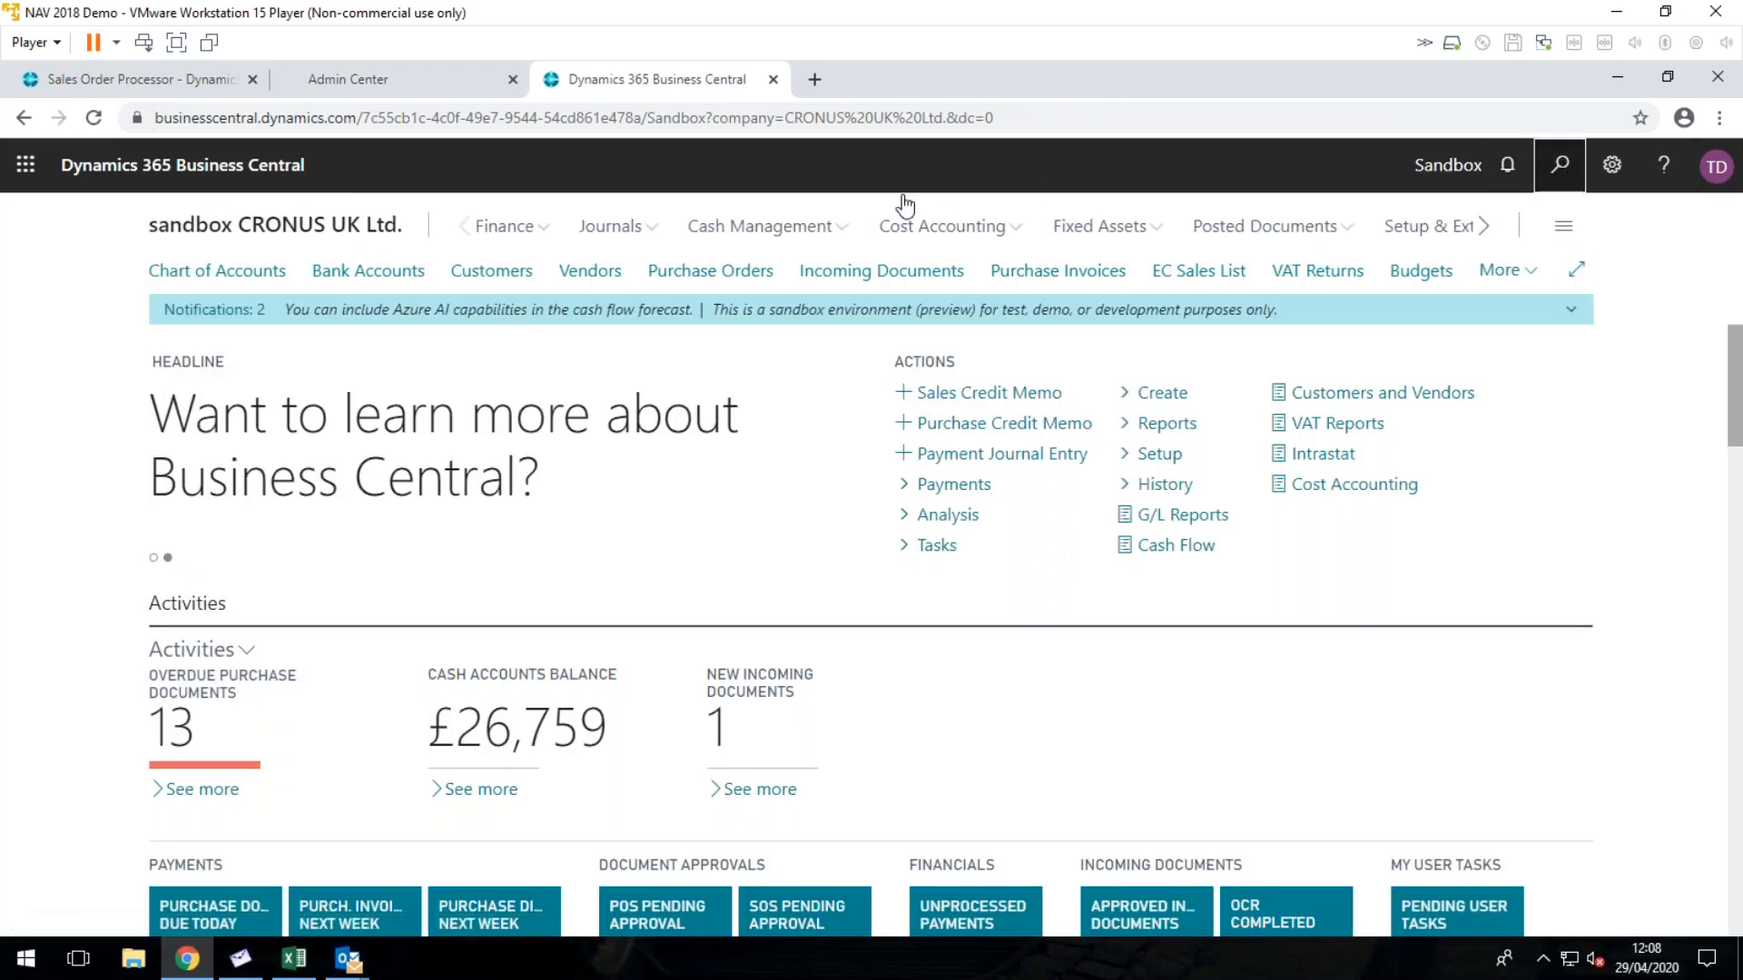
Step: Find the Purchase Orders list and open the first released order for Fabrikam, Inc
{"action": "key", "text": "alt+q"}
{"action": "type", "text": "purch ord"}
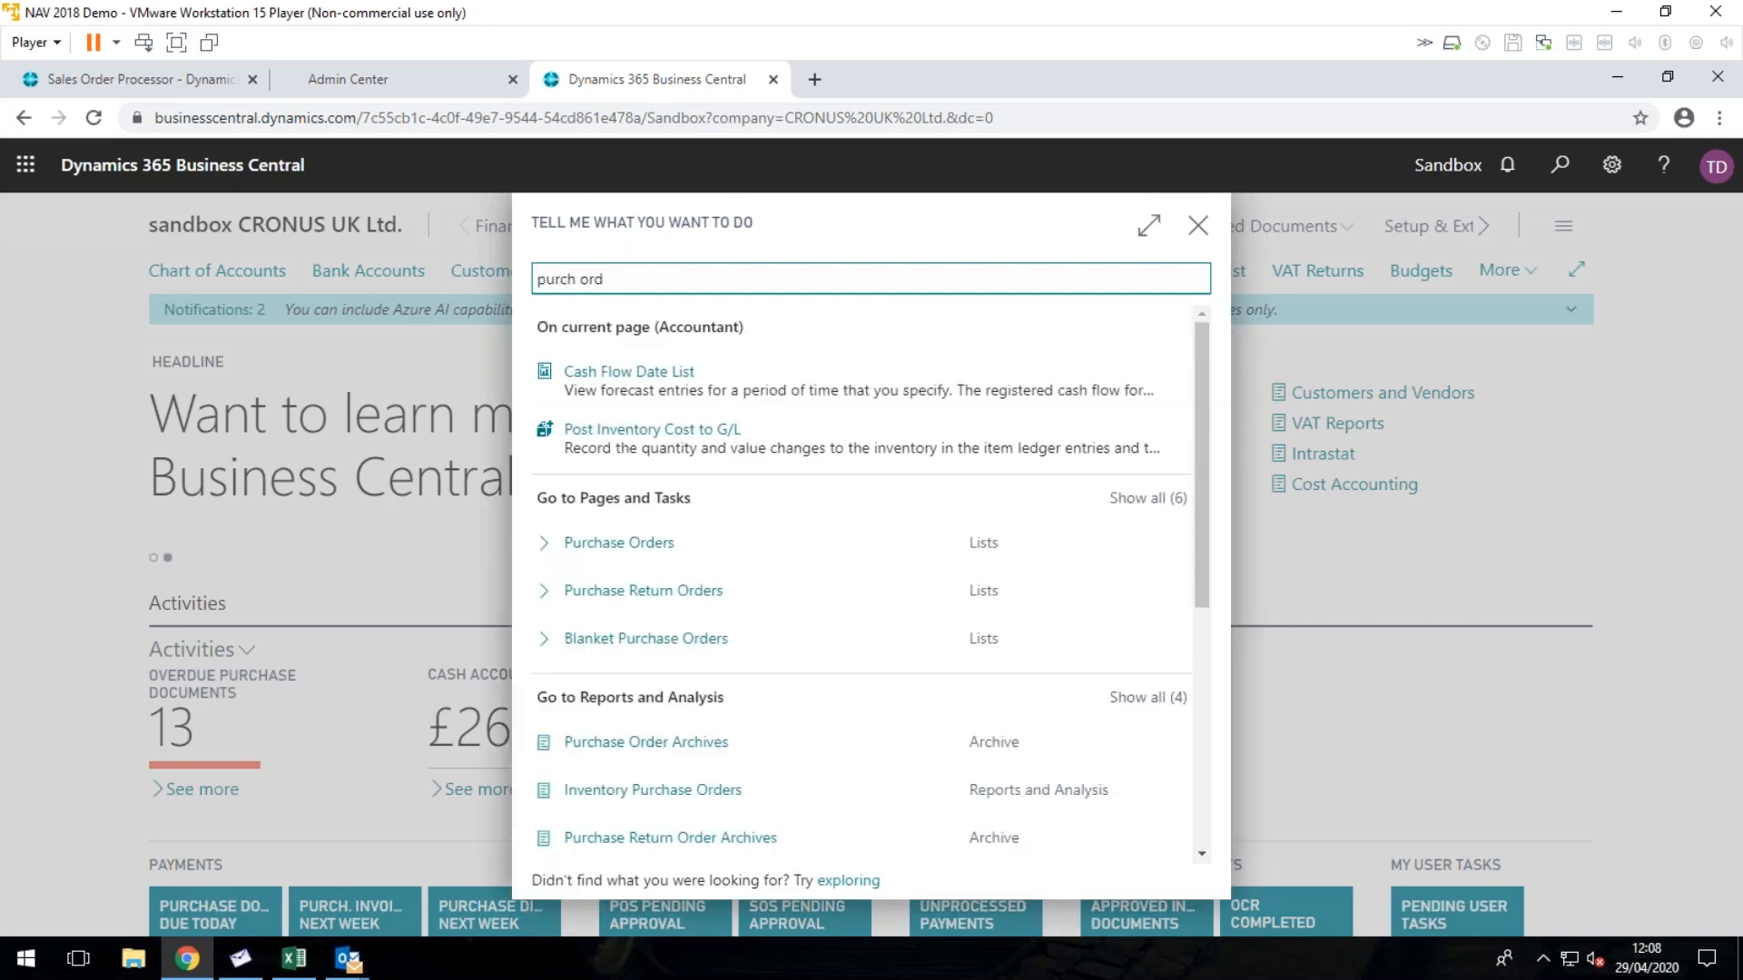
{"action": "left_click", "coordinate": [608, 545]}
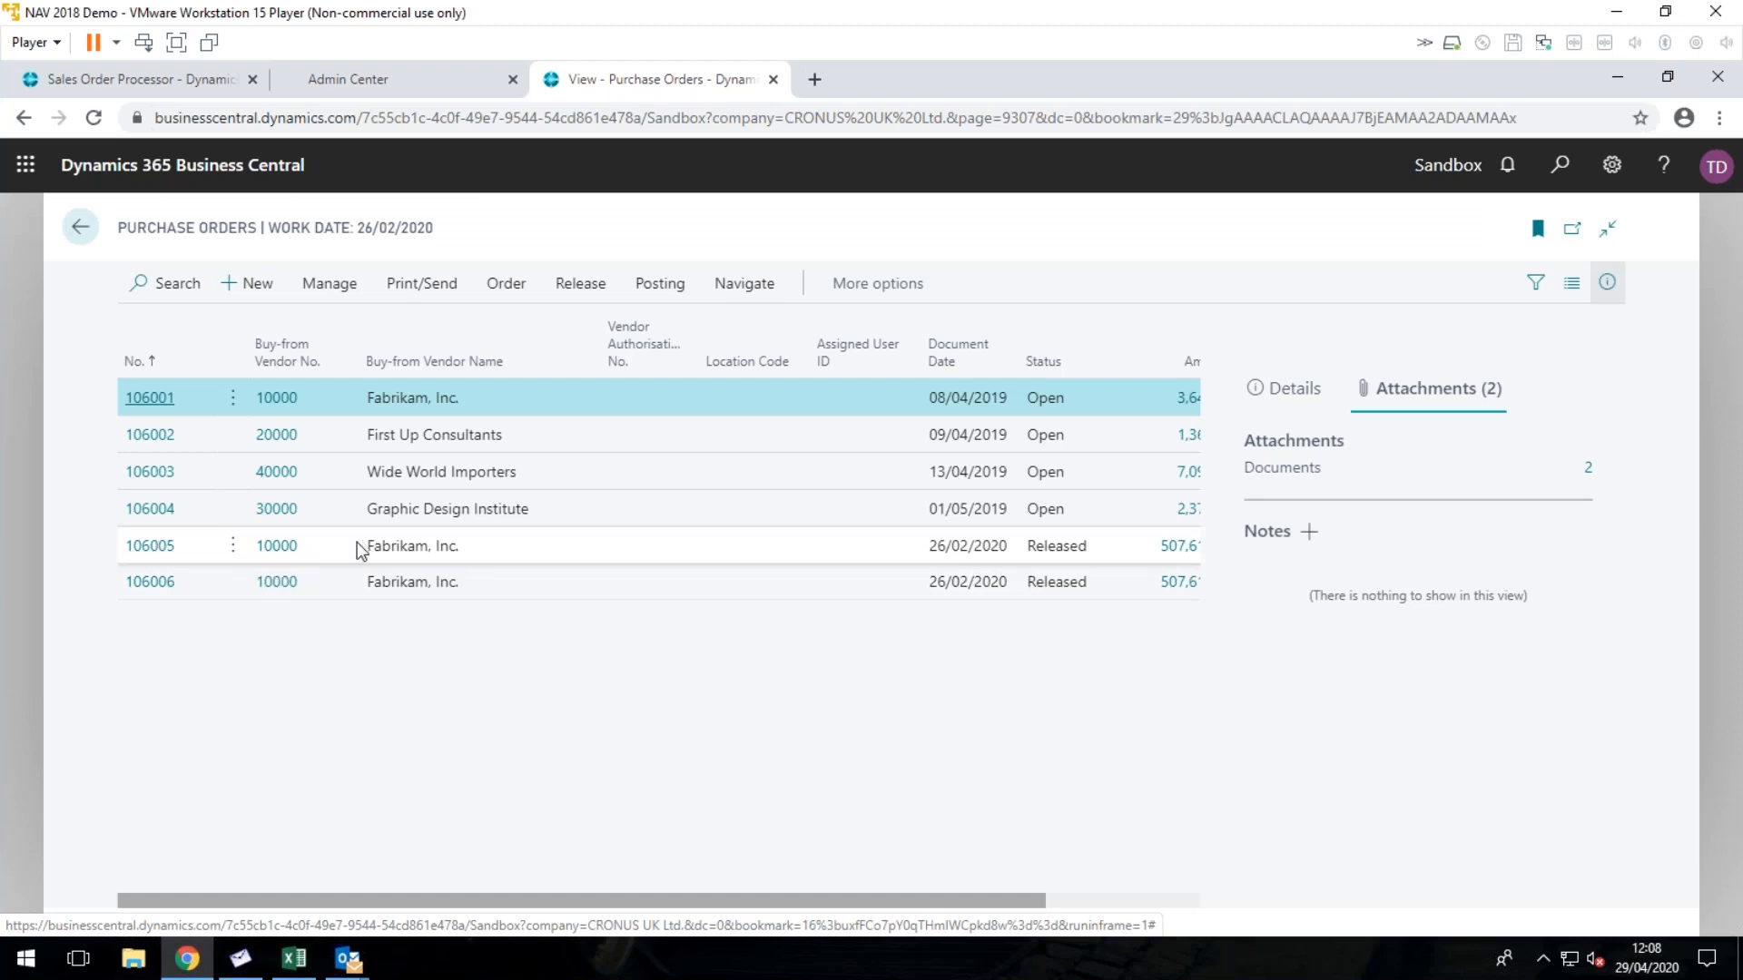
{"action": "left_click", "coordinate": [149, 547]}
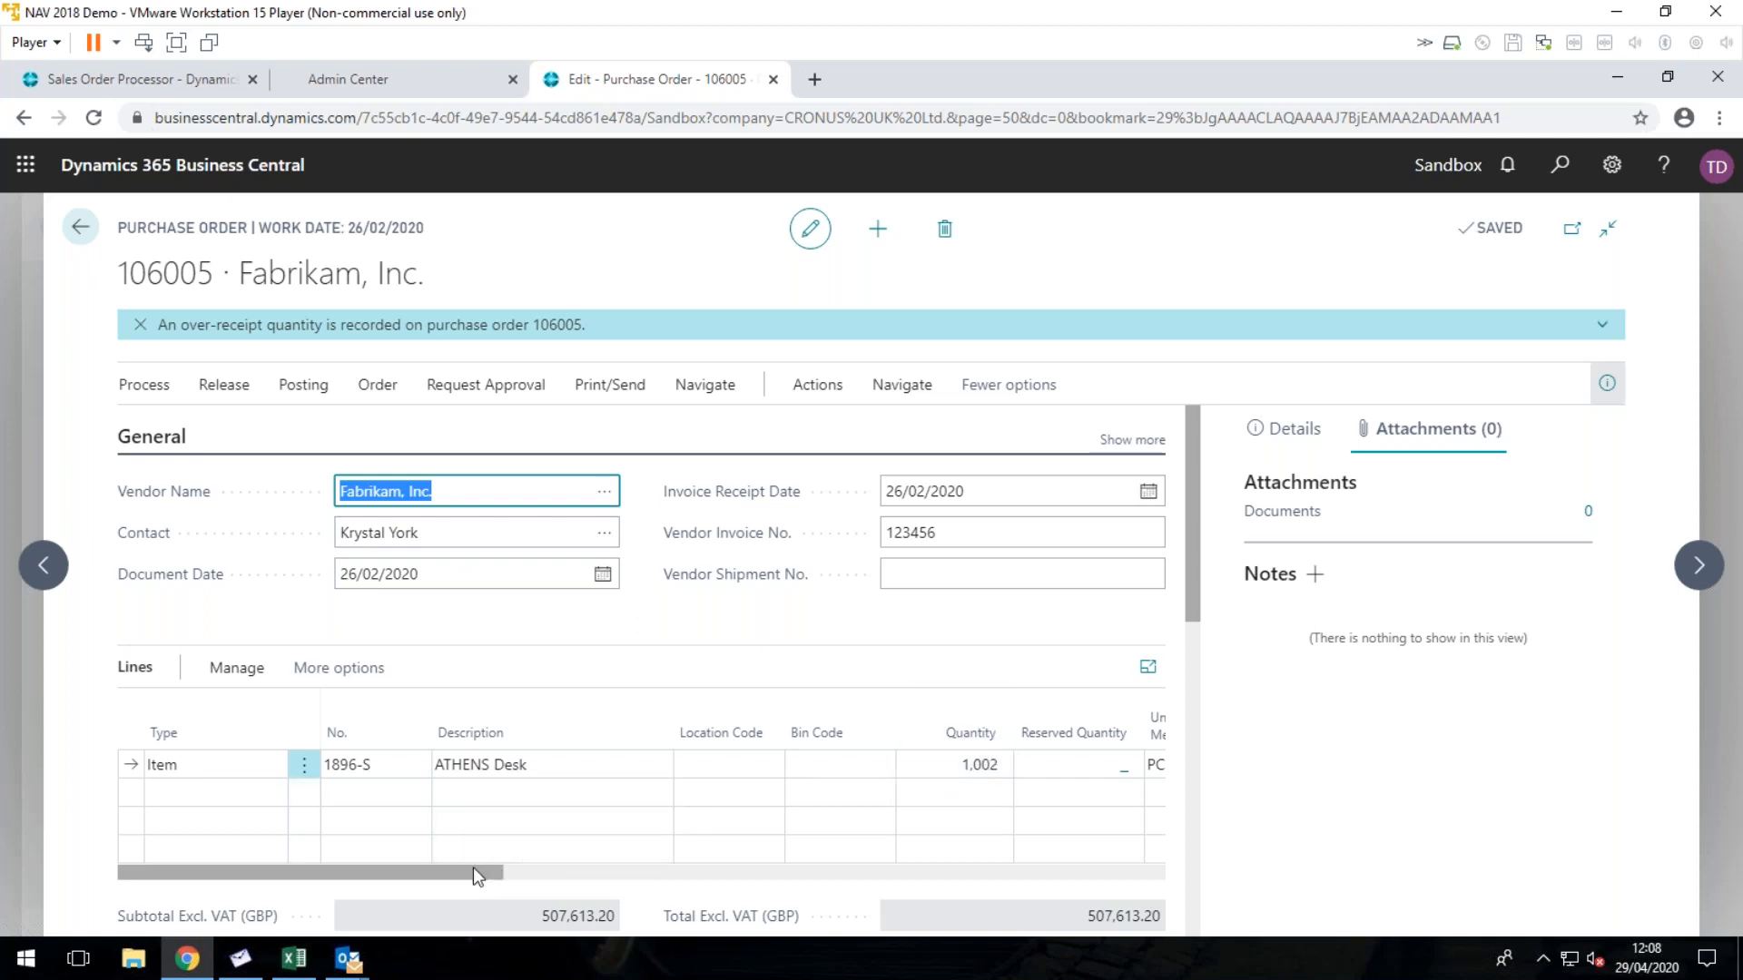
Step: Set the quantity to receive on the ATHENS Desk line to 1005
{"action": "left_click_drag", "start_coordinate": [473, 867], "coordinate": [711, 877]}
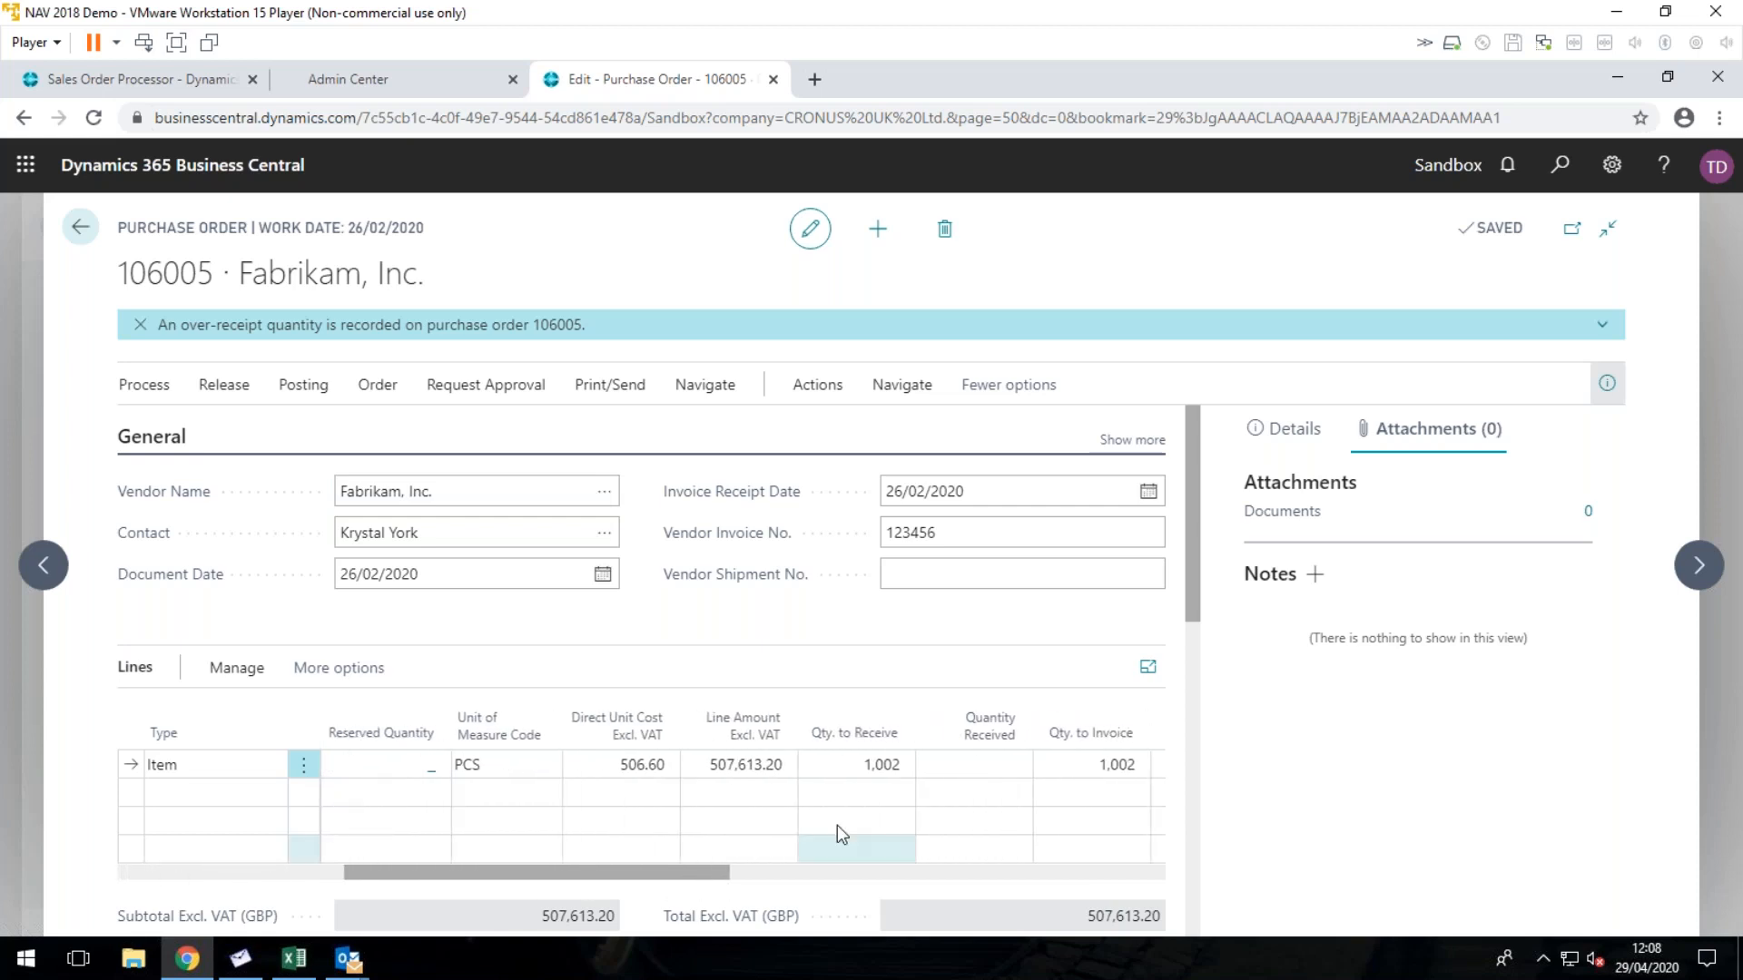
{"action": "left_click", "coordinate": [849, 762]}
{"action": "type", "text": "1005"}
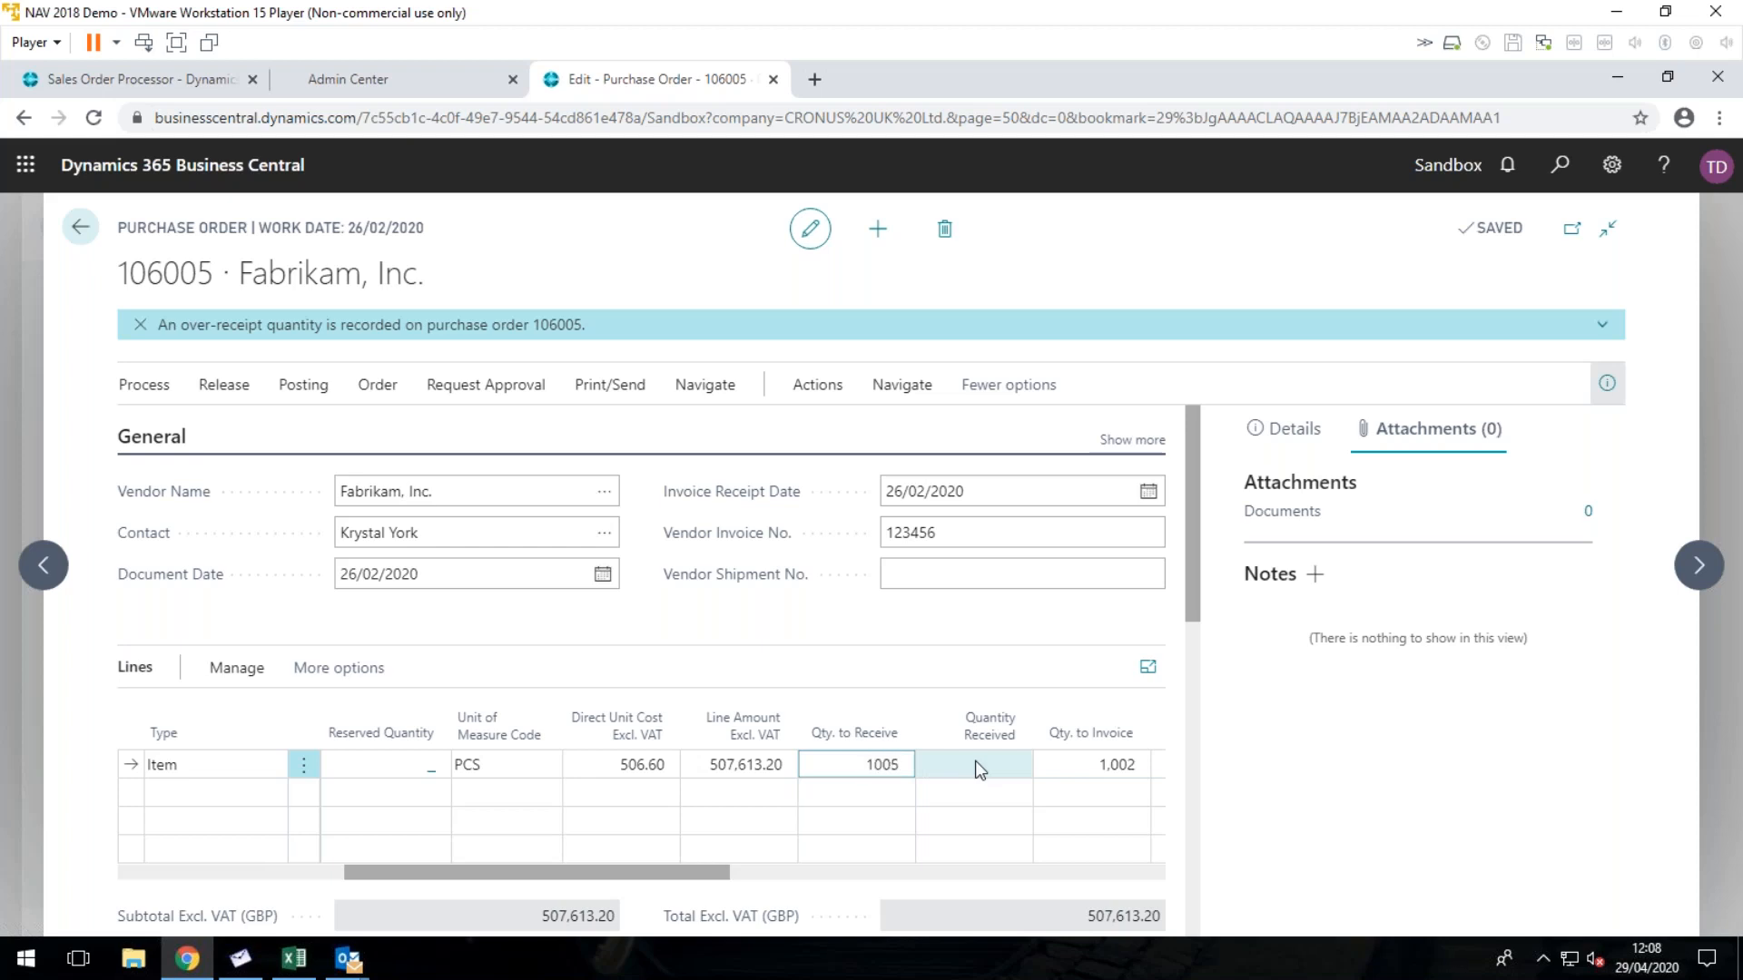
{"action": "key", "text": "Tab"}
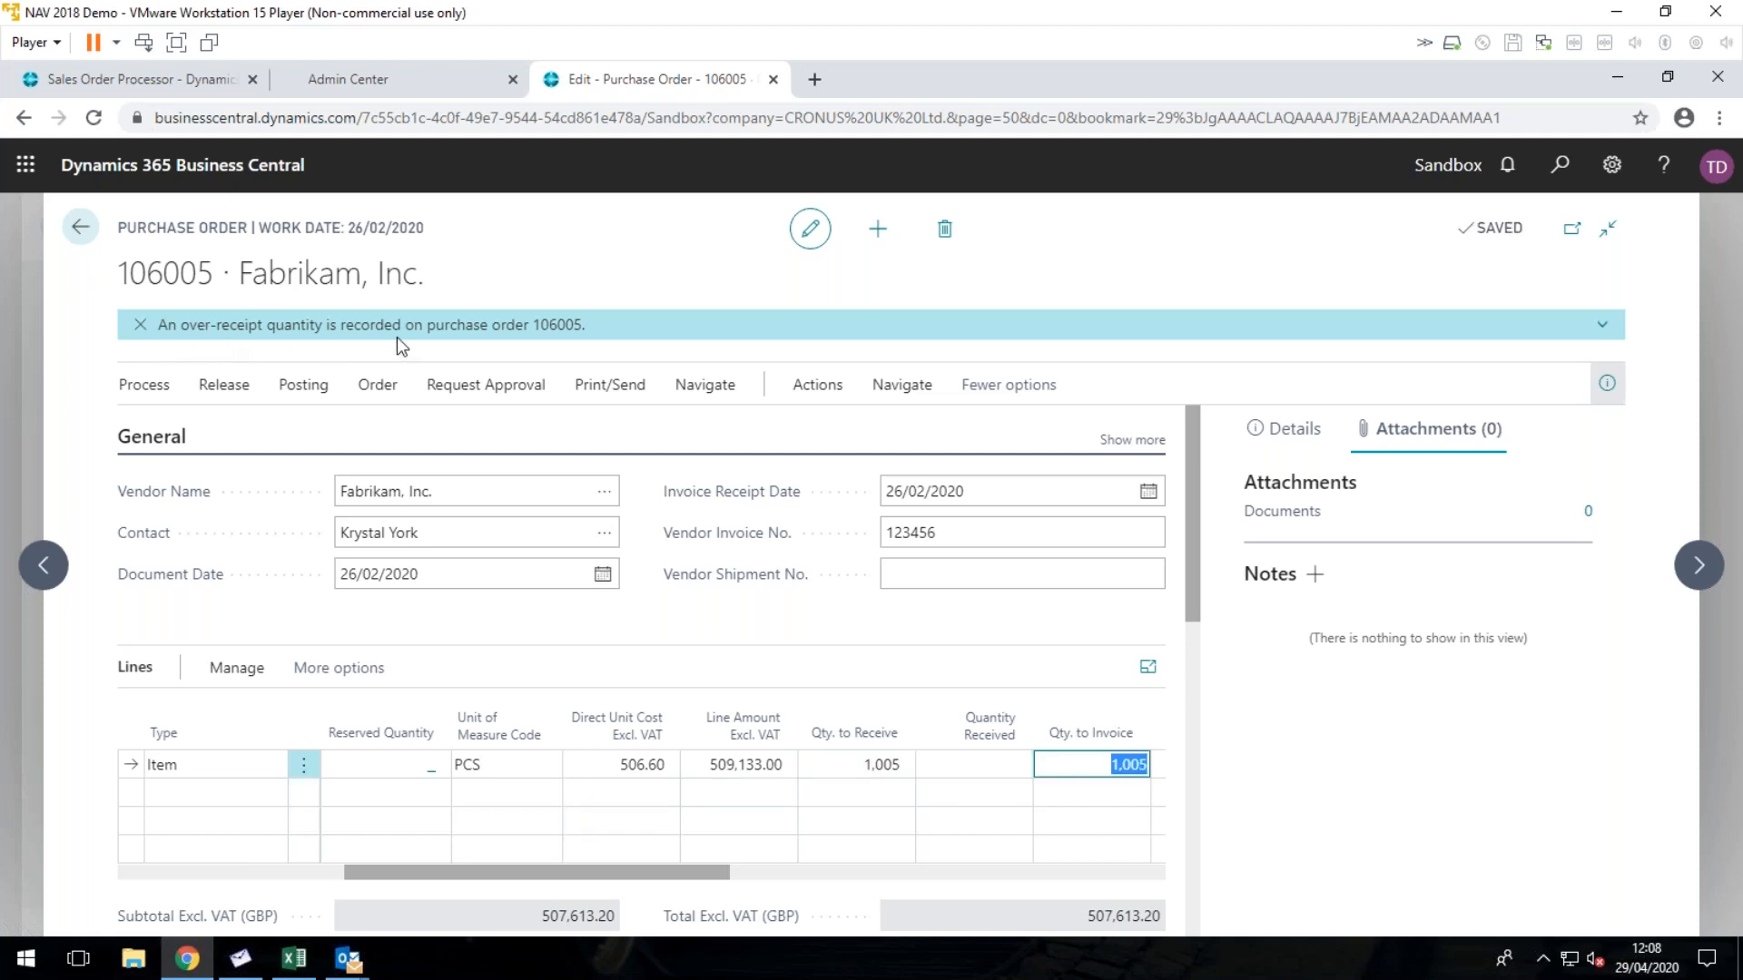
Step: Check the ATHENS Desk line's over-receipt quantity, available over-receipt codes and order quantity, and leave the purchase order
{"action": "left_click_drag", "start_coordinate": [611, 868], "coordinate": [1111, 881]}
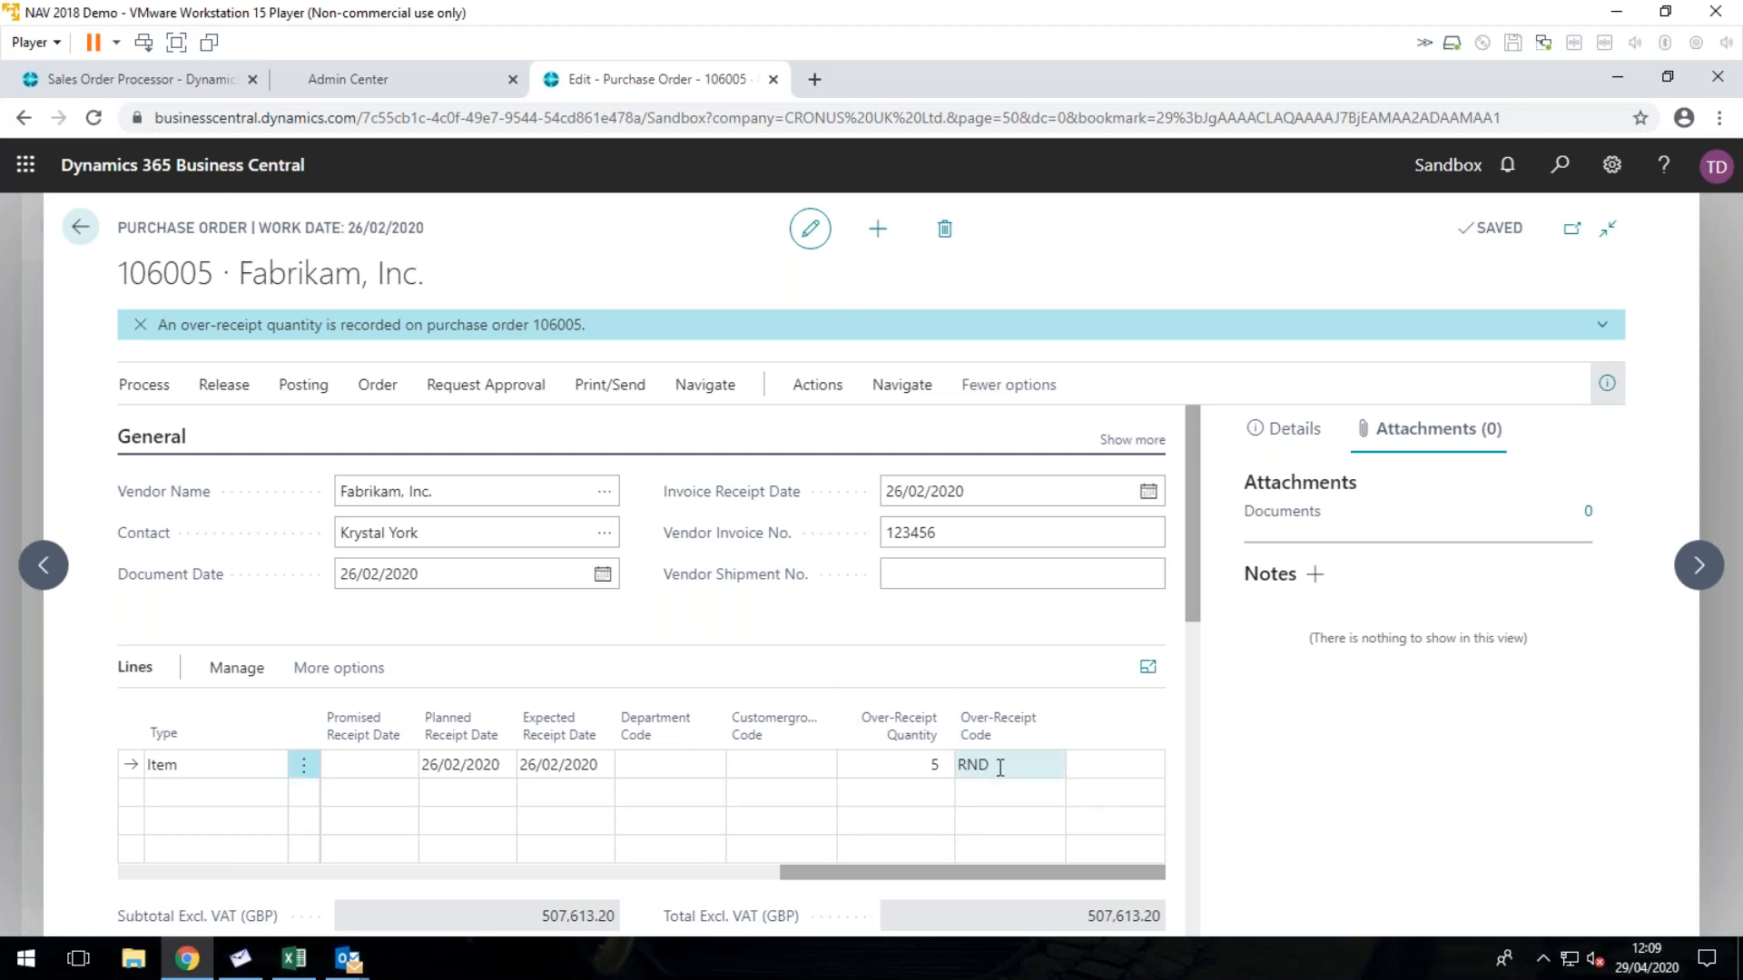
{"action": "left_click", "coordinate": [947, 766]}
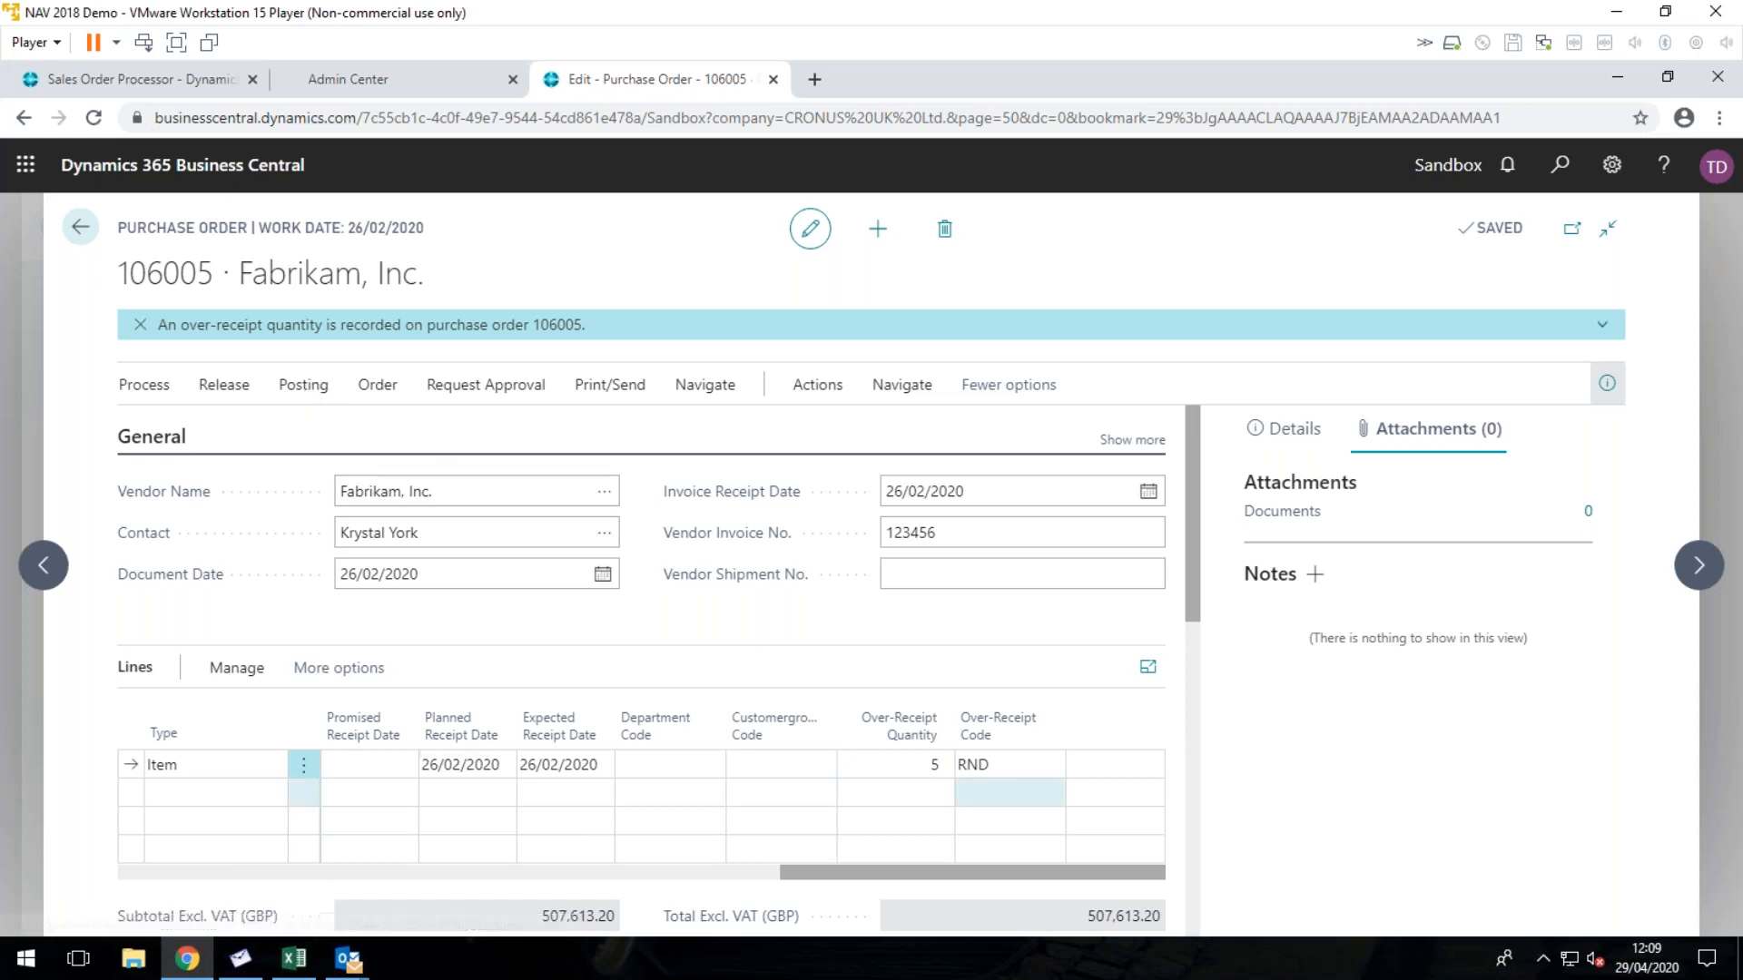
{"action": "left_click", "coordinate": [989, 765]}
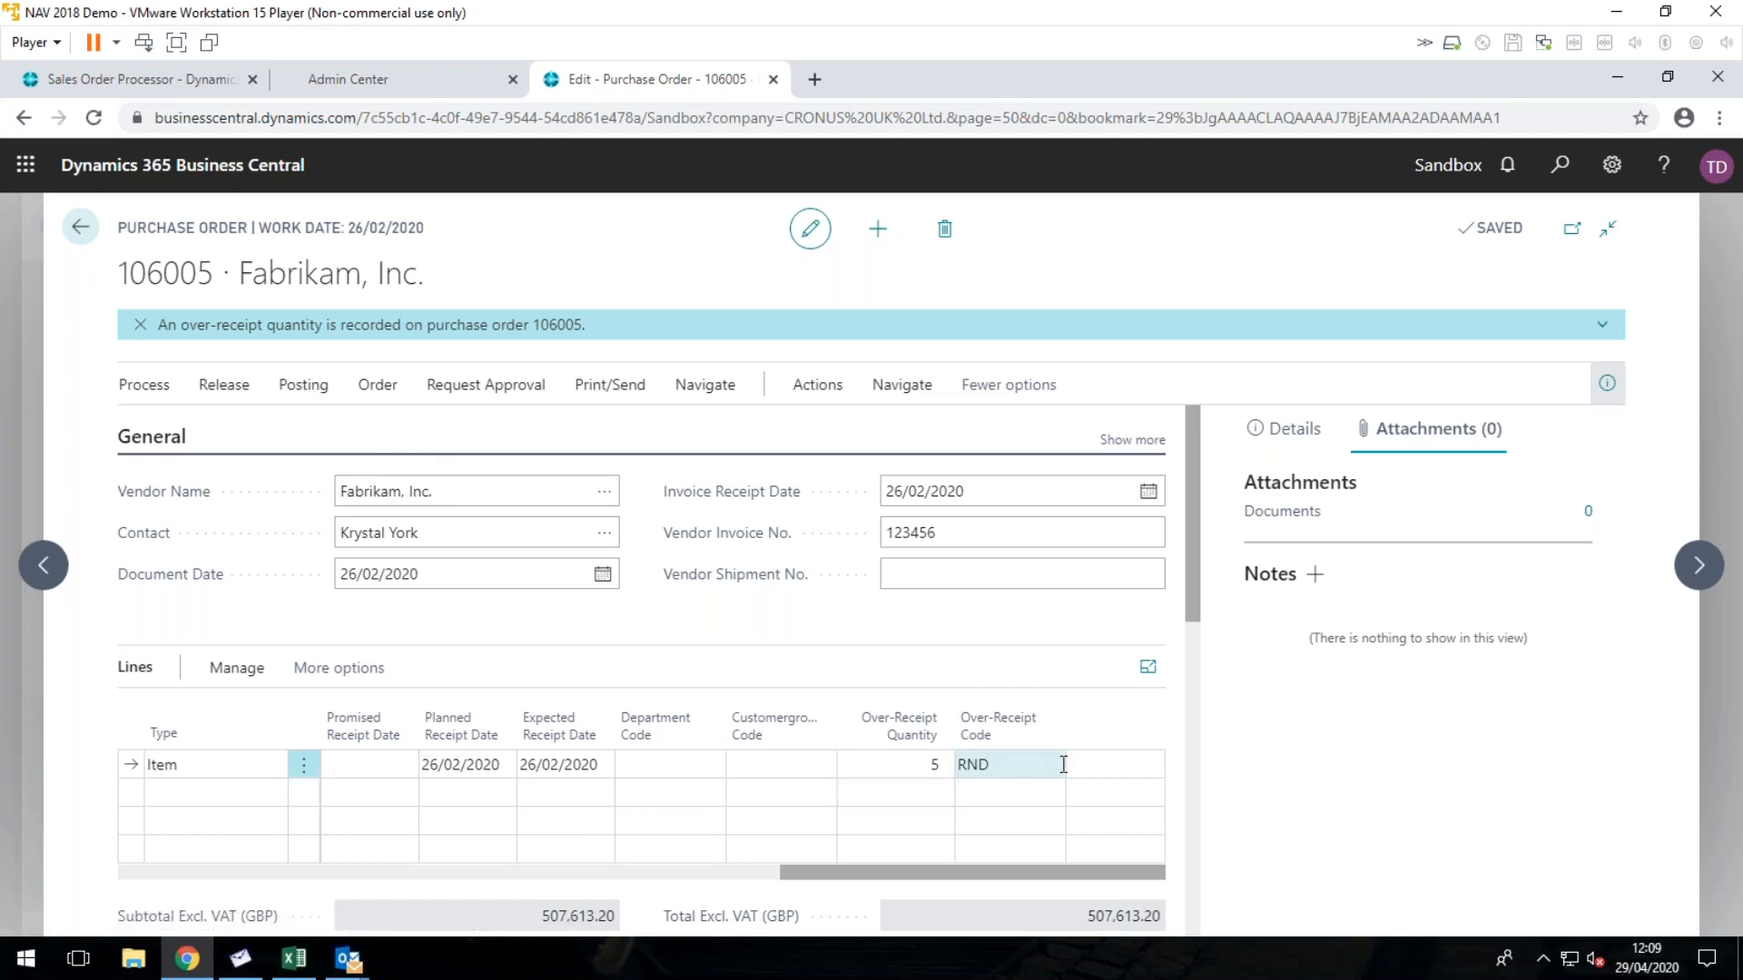
{"action": "left_click", "coordinate": [1050, 770]}
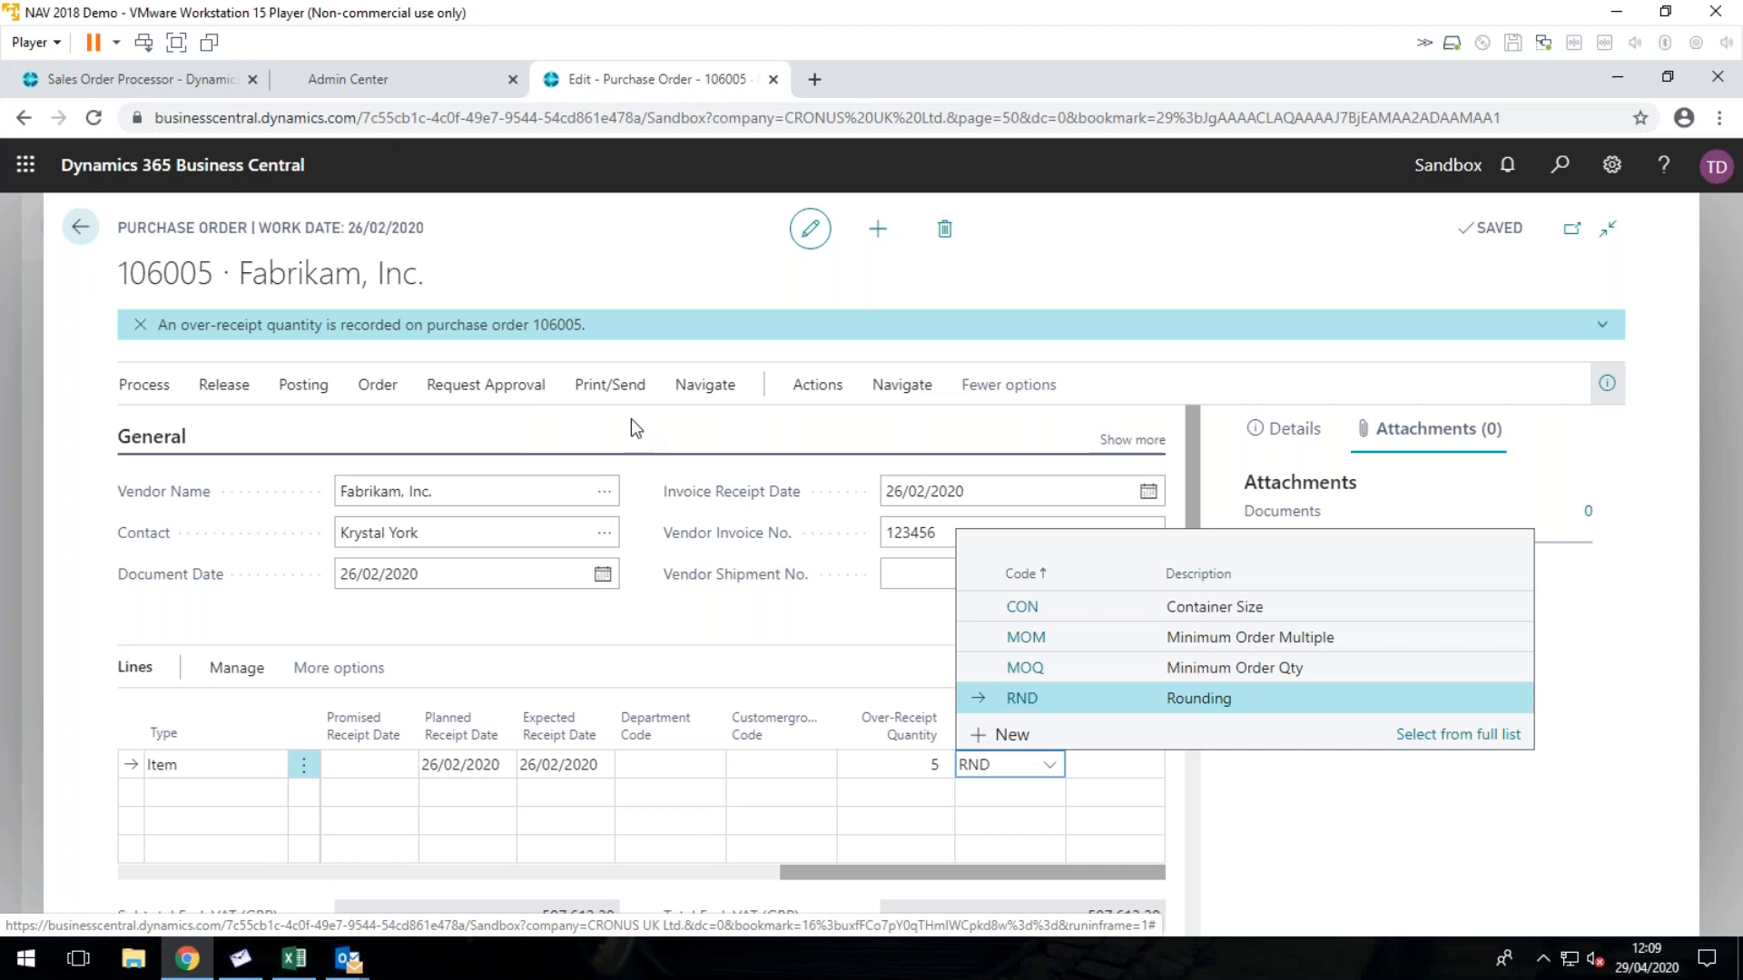
{"action": "key", "text": "Return"}
{"action": "left_click_drag", "start_coordinate": [929, 871], "coordinate": [222, 874]}
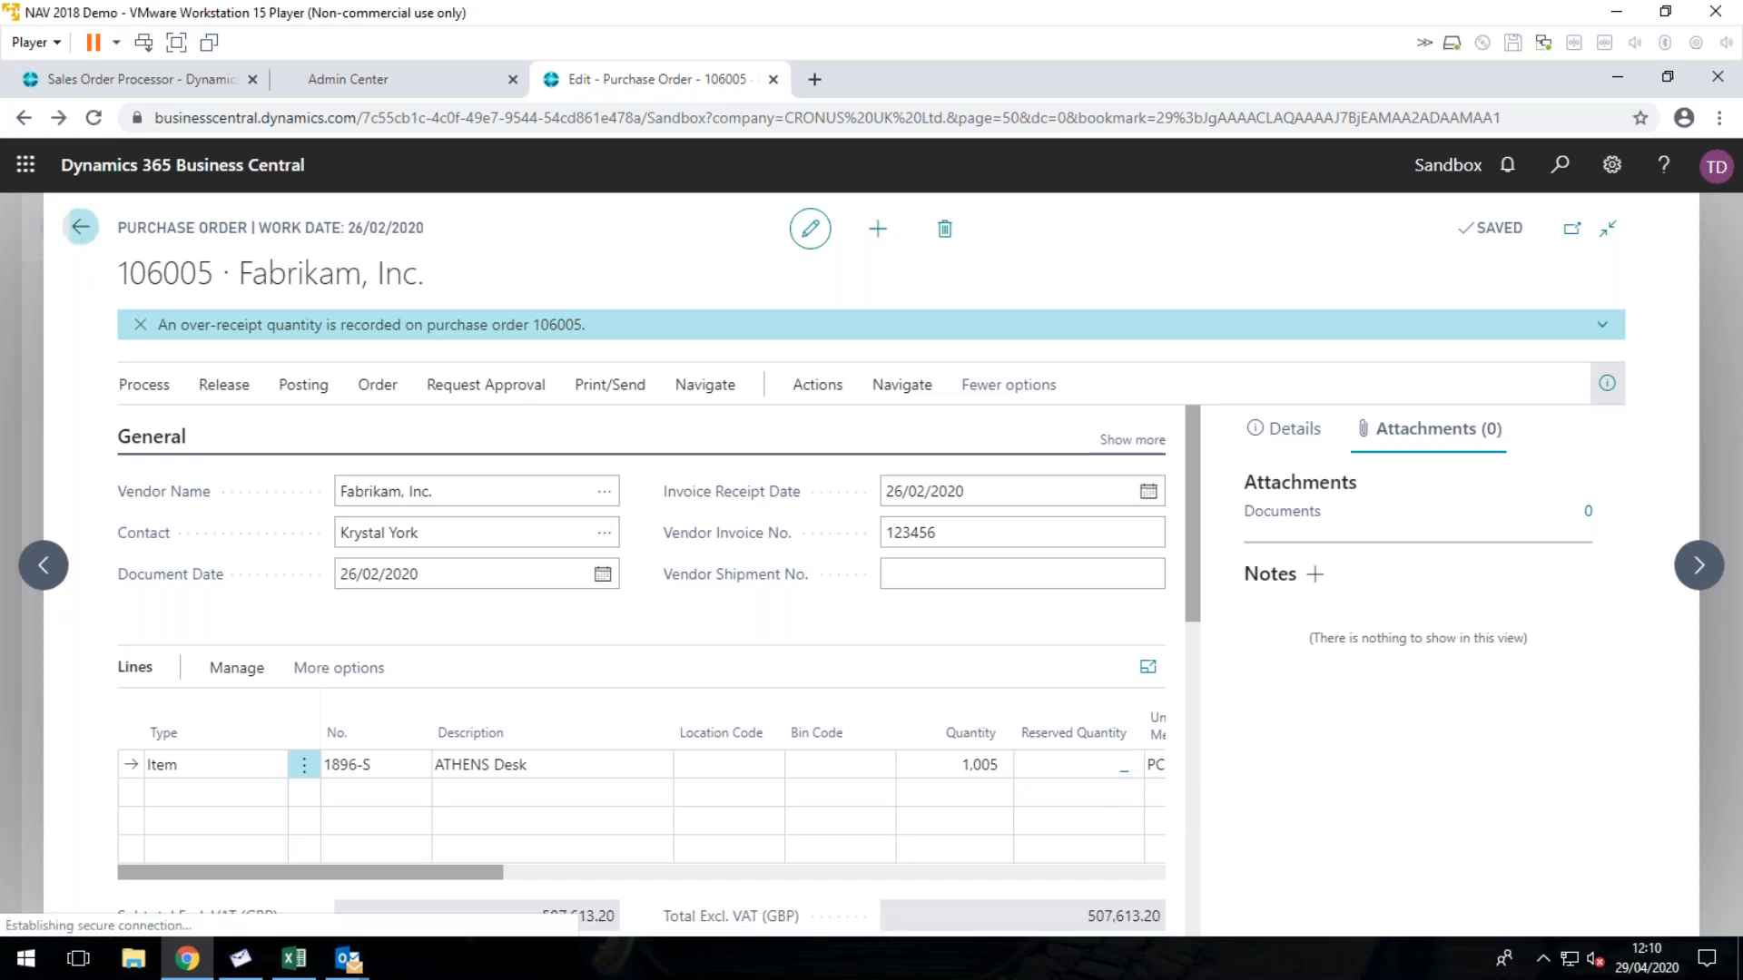
{"action": "left_click", "coordinate": [80, 227]}
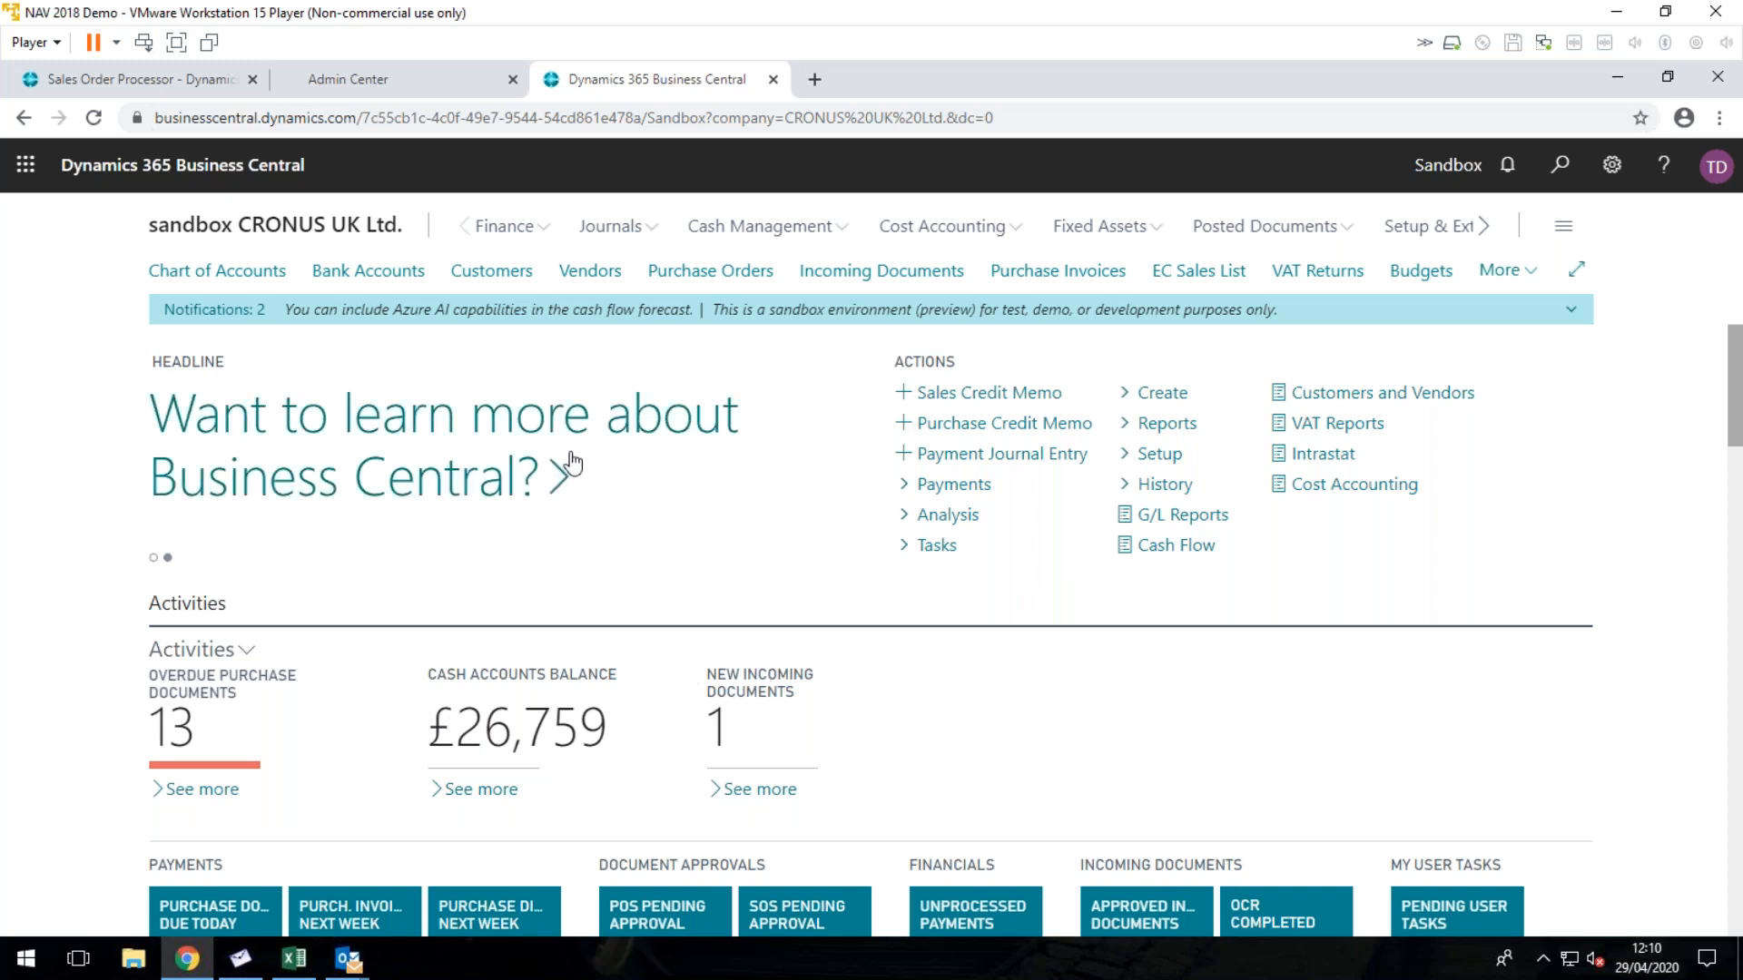
Step: Open the document layouts of customer Adatum Corporation and fill them by copying from the report selection
{"action": "left_click", "coordinate": [490, 272]}
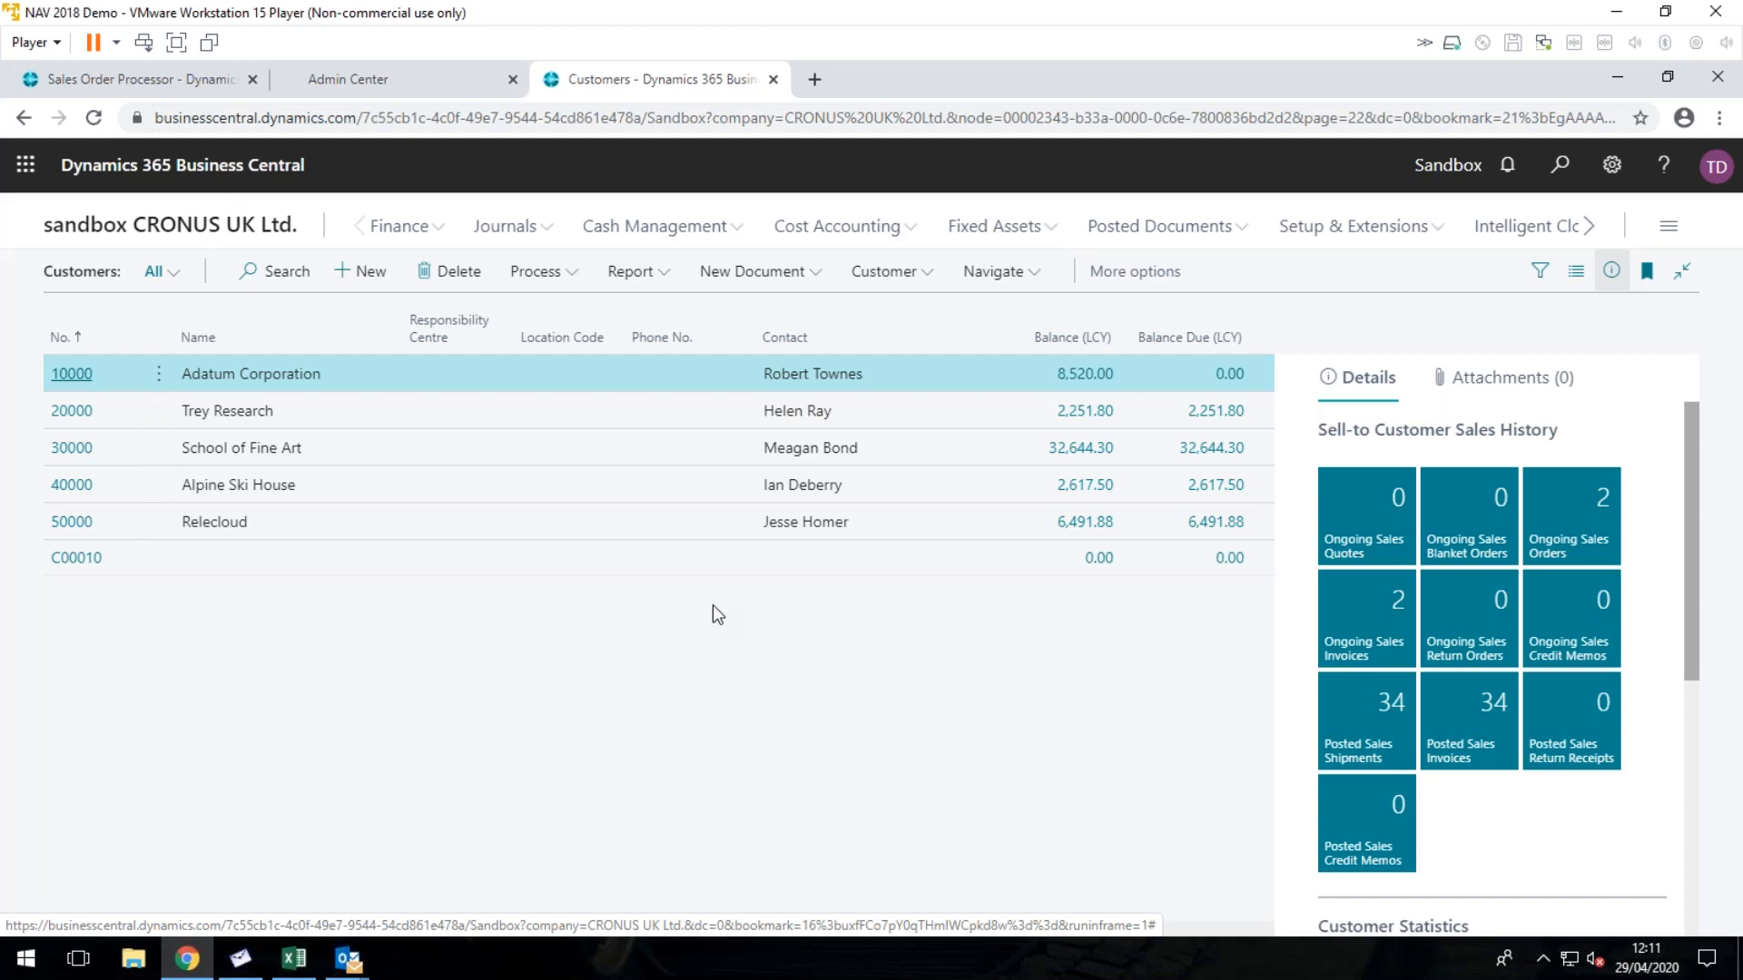
{"action": "left_click", "coordinate": [73, 377]}
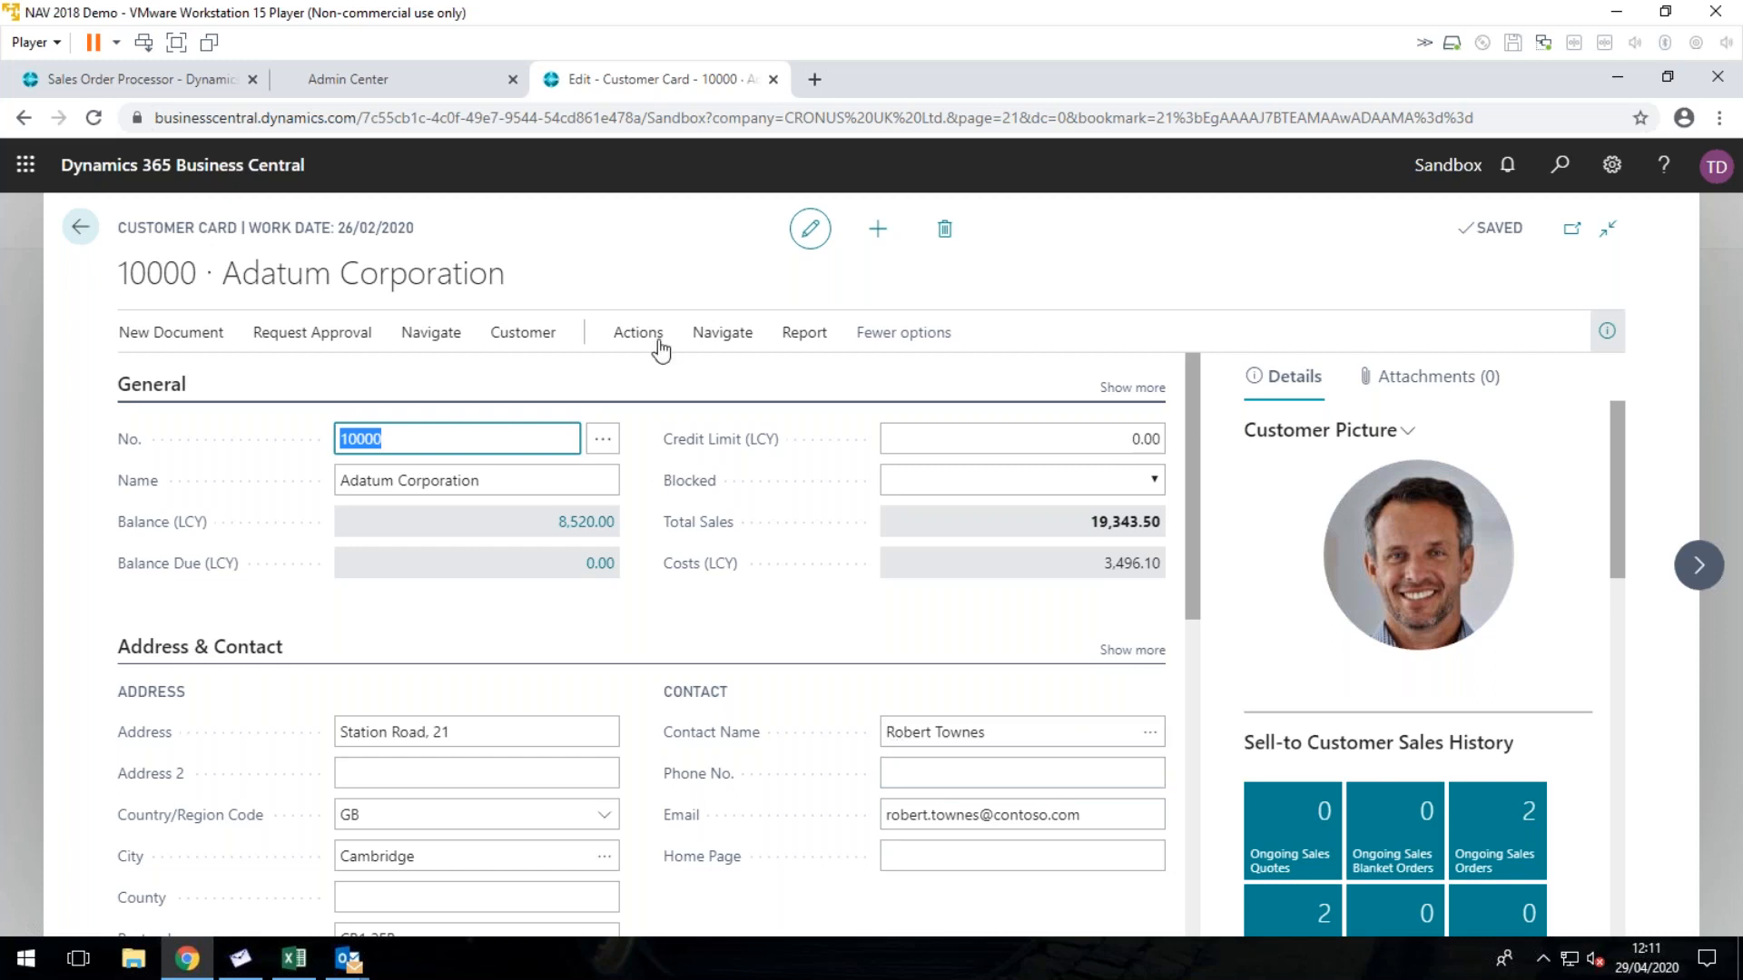
{"action": "left_click", "coordinate": [724, 338]}
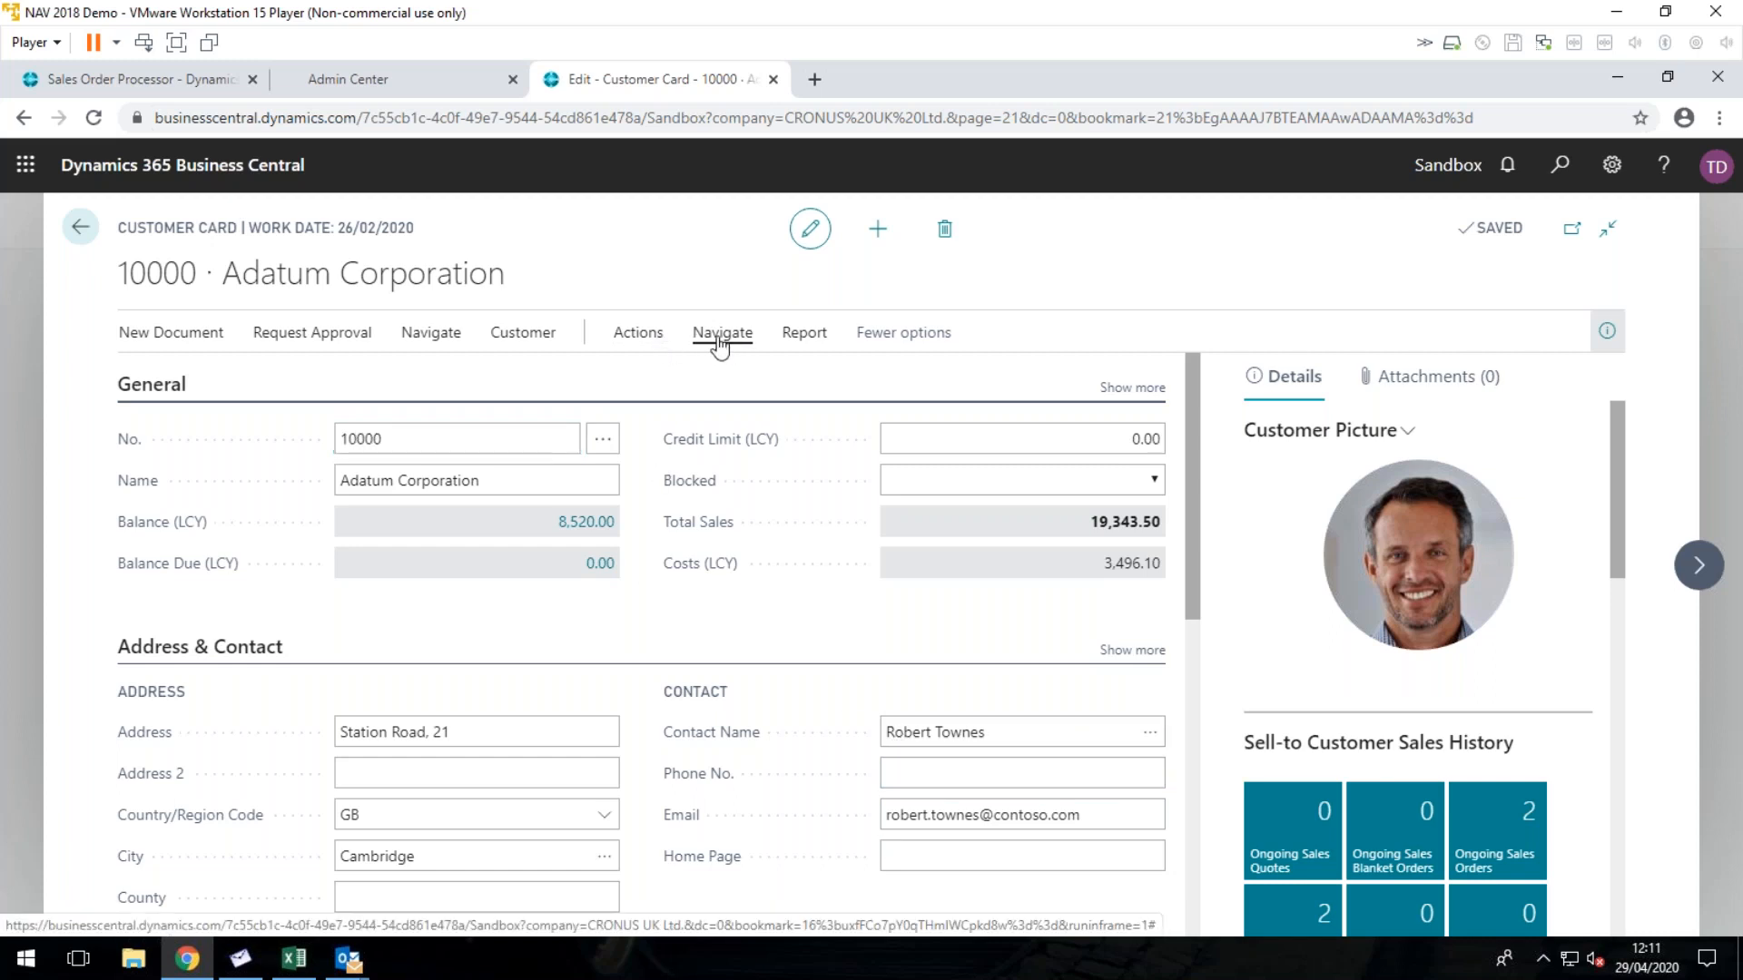
{"action": "left_click", "coordinate": [194, 379]}
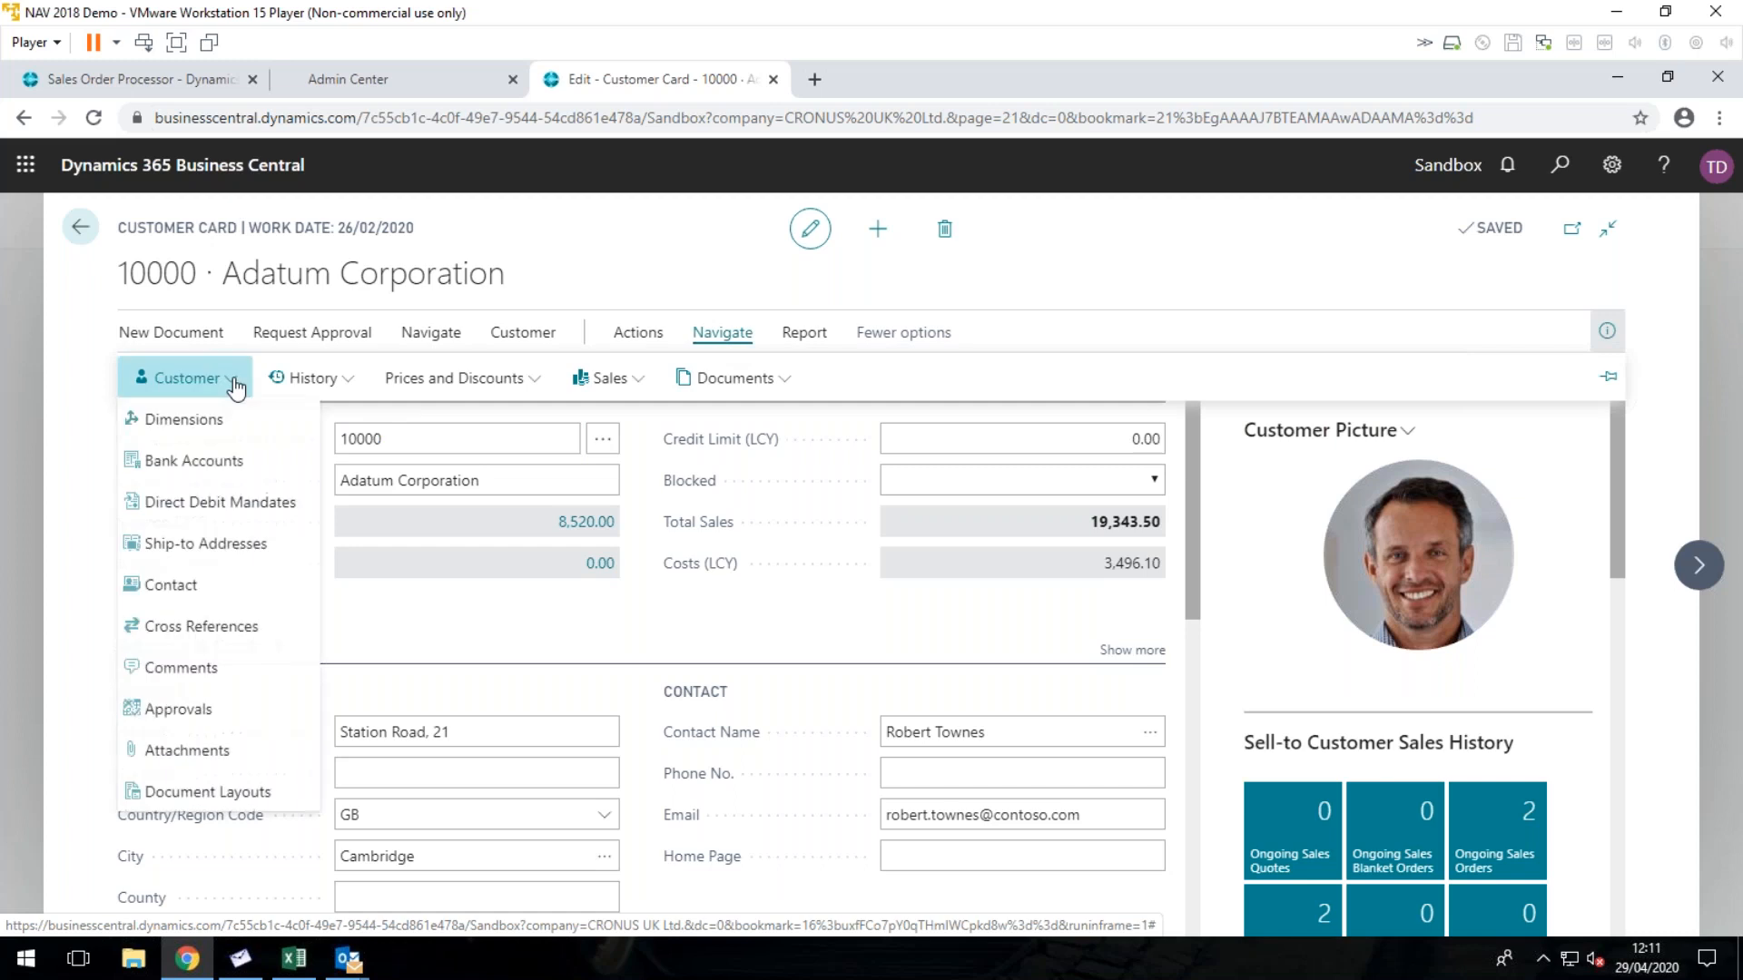
{"action": "left_click", "coordinate": [207, 794]}
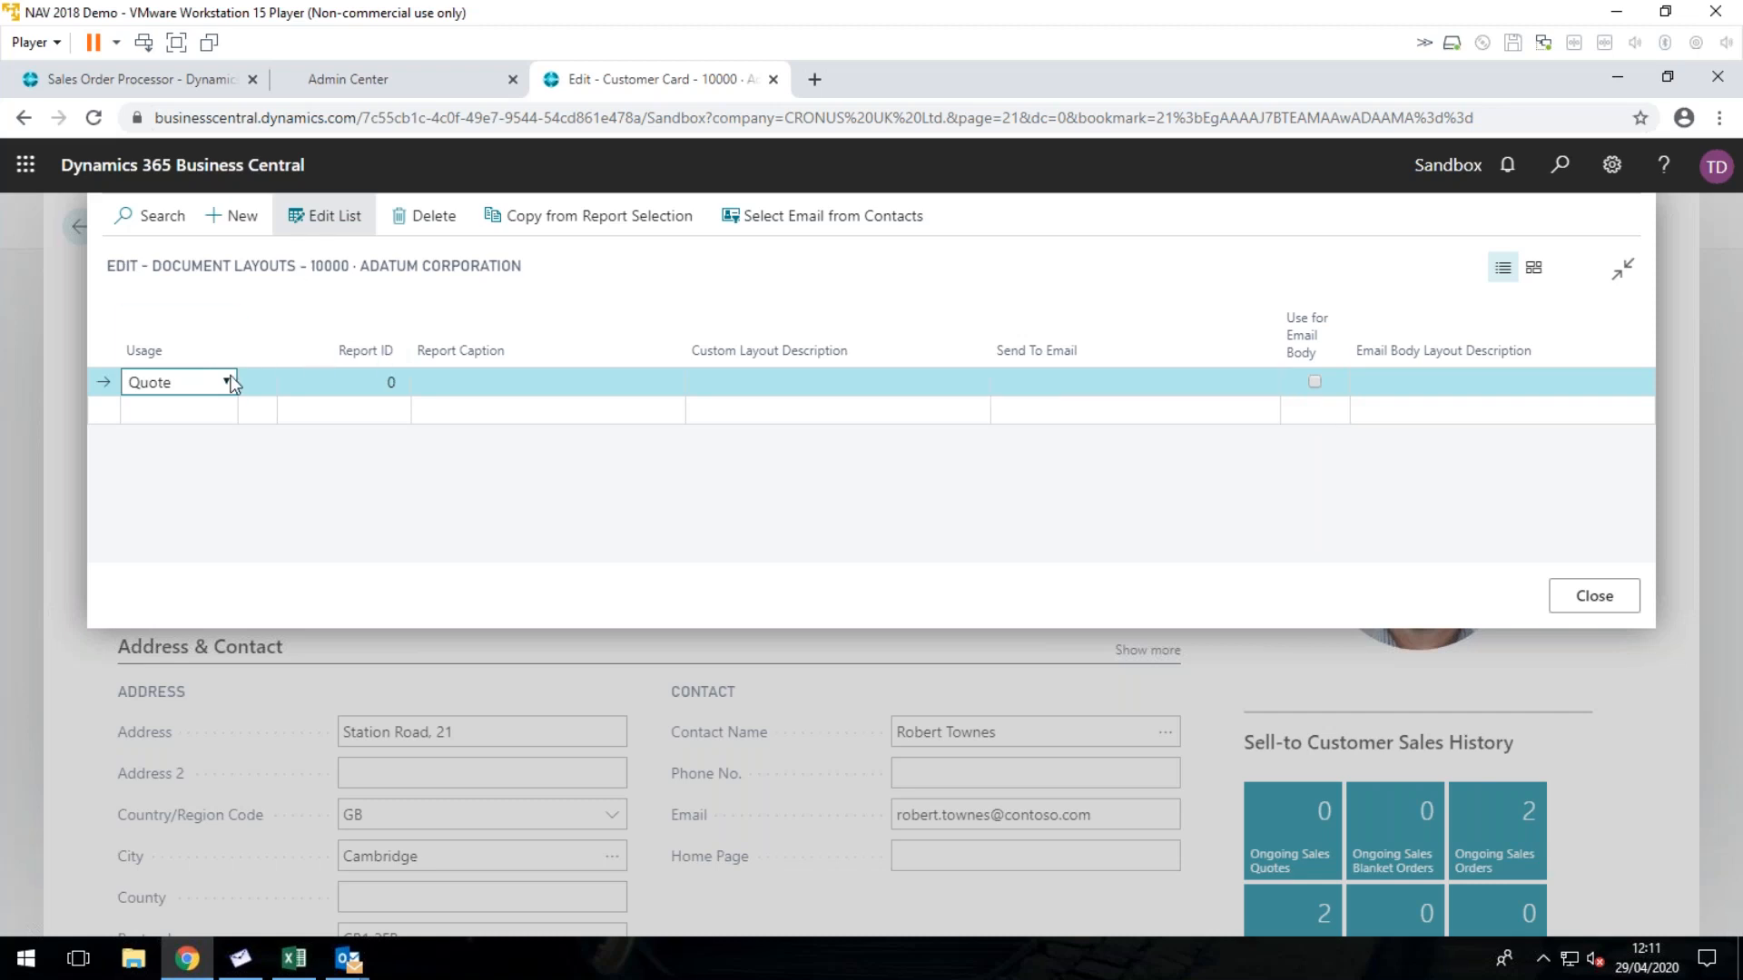
{"action": "left_click", "coordinate": [614, 224]}
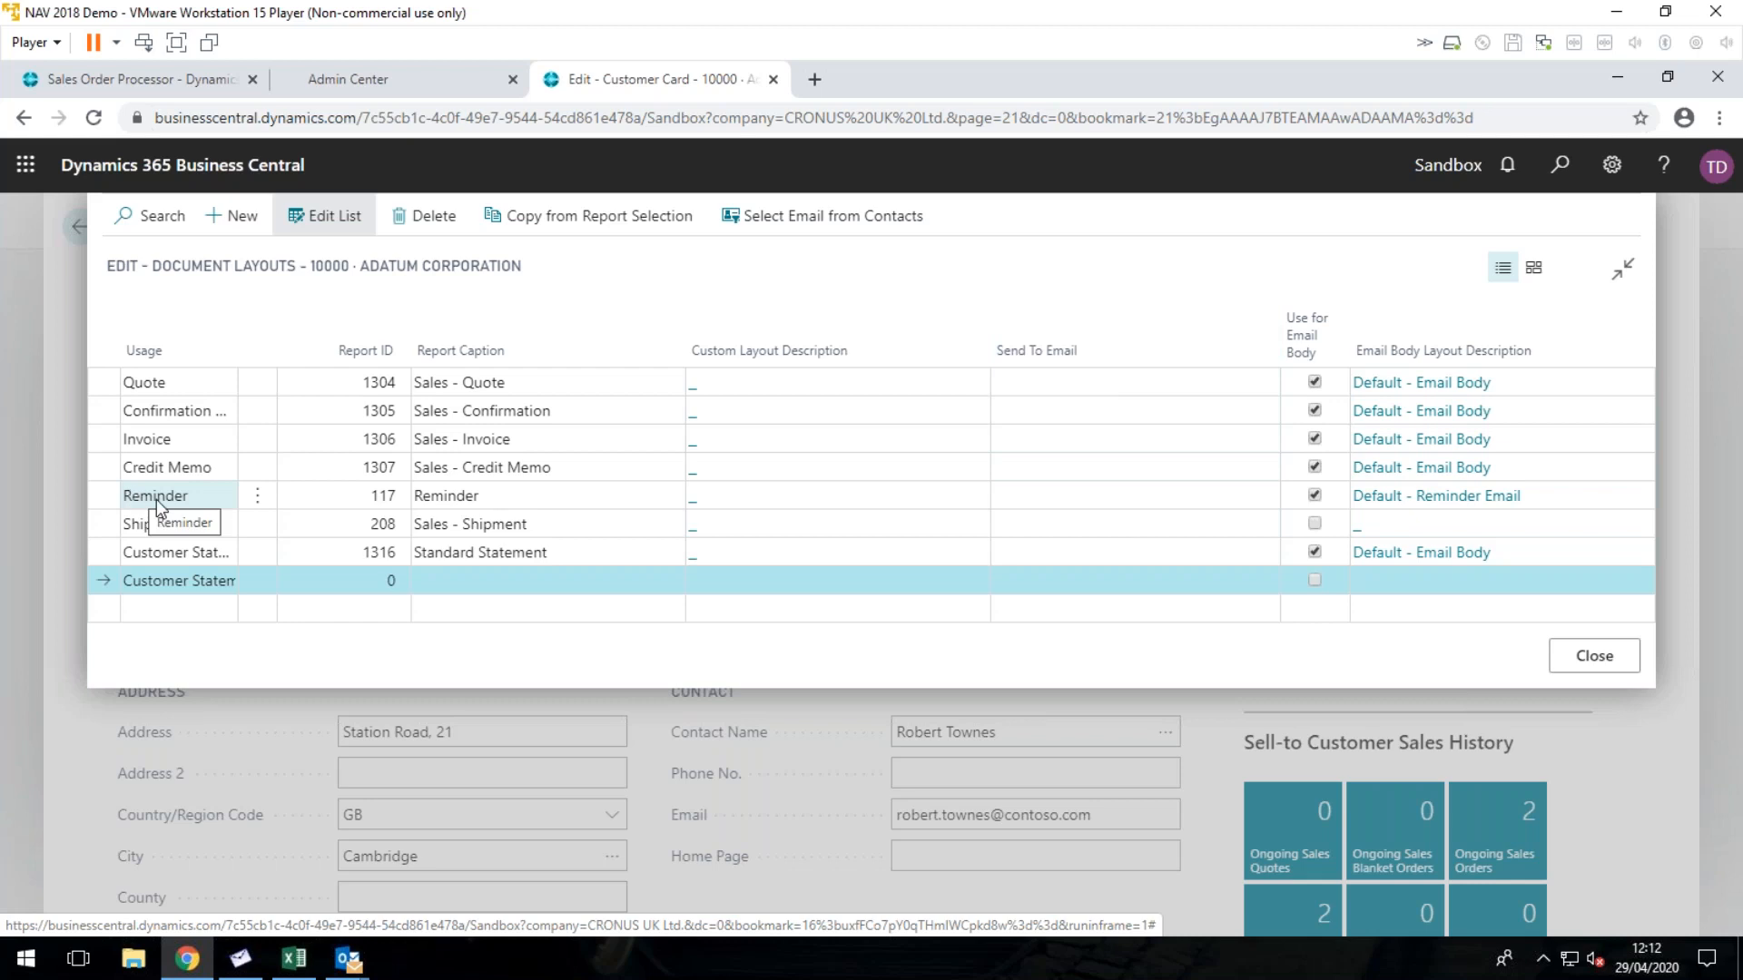
Step: Fill the Reminder layout's send-to email from the second contact listed for Adatum Corporation, and close the customer card
{"action": "left_click", "coordinate": [96, 495]}
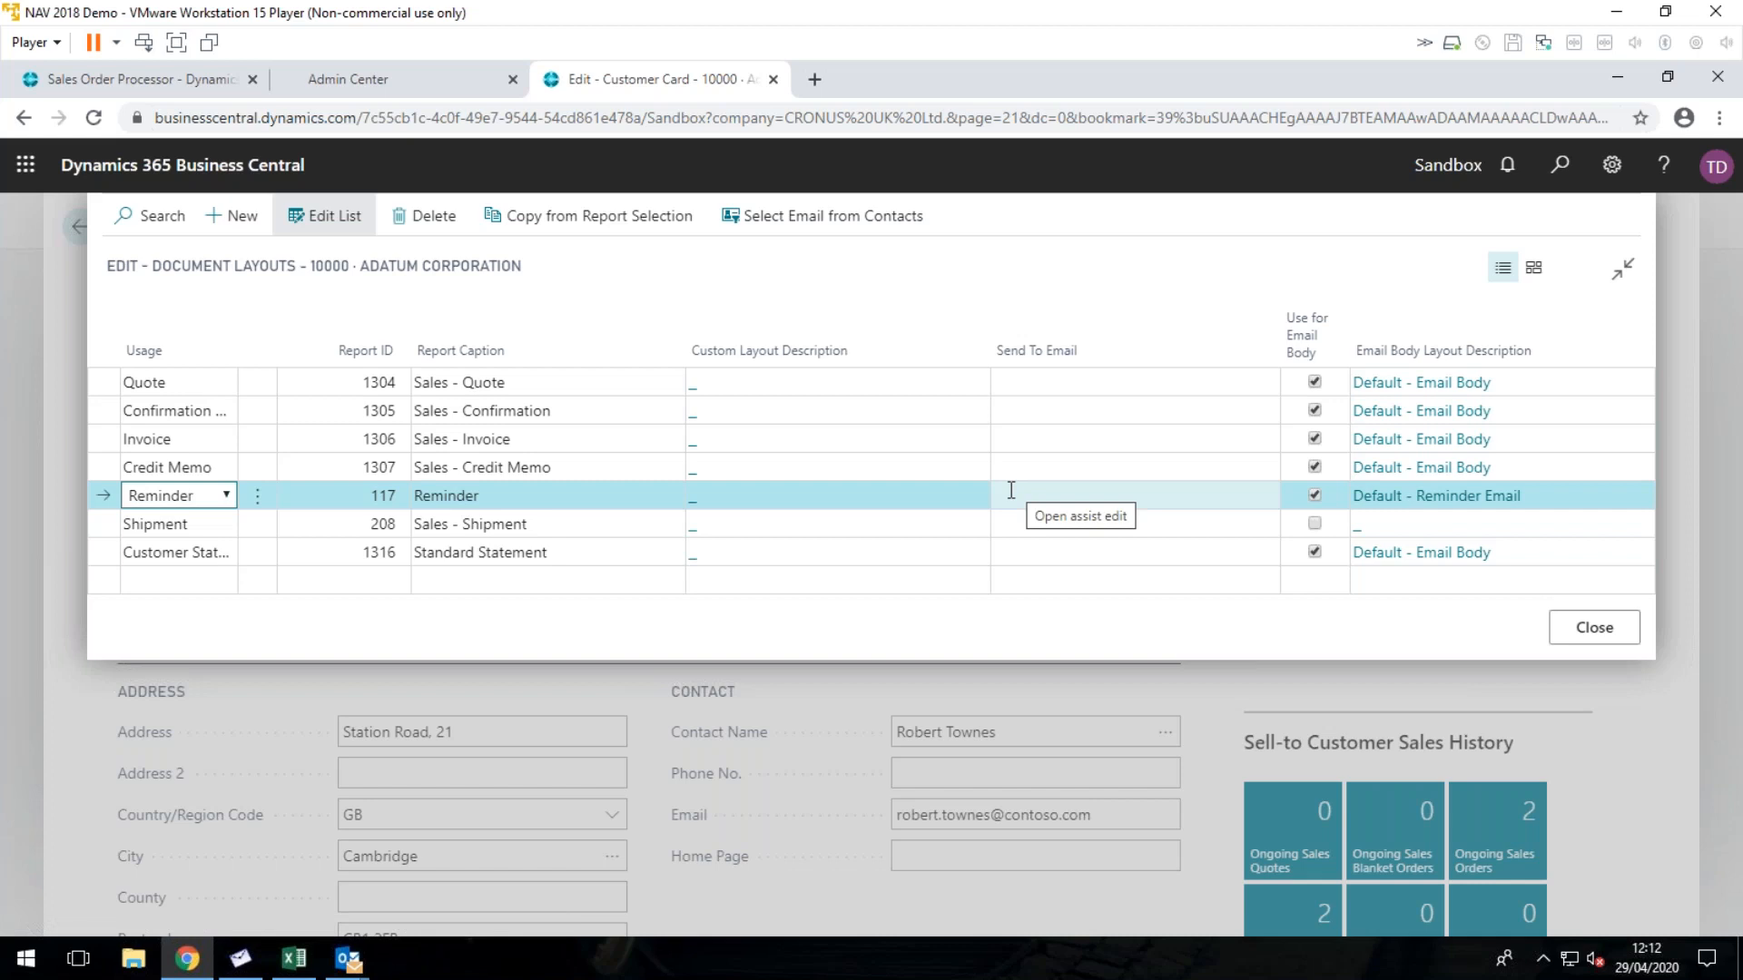
{"action": "left_click", "coordinate": [813, 222]}
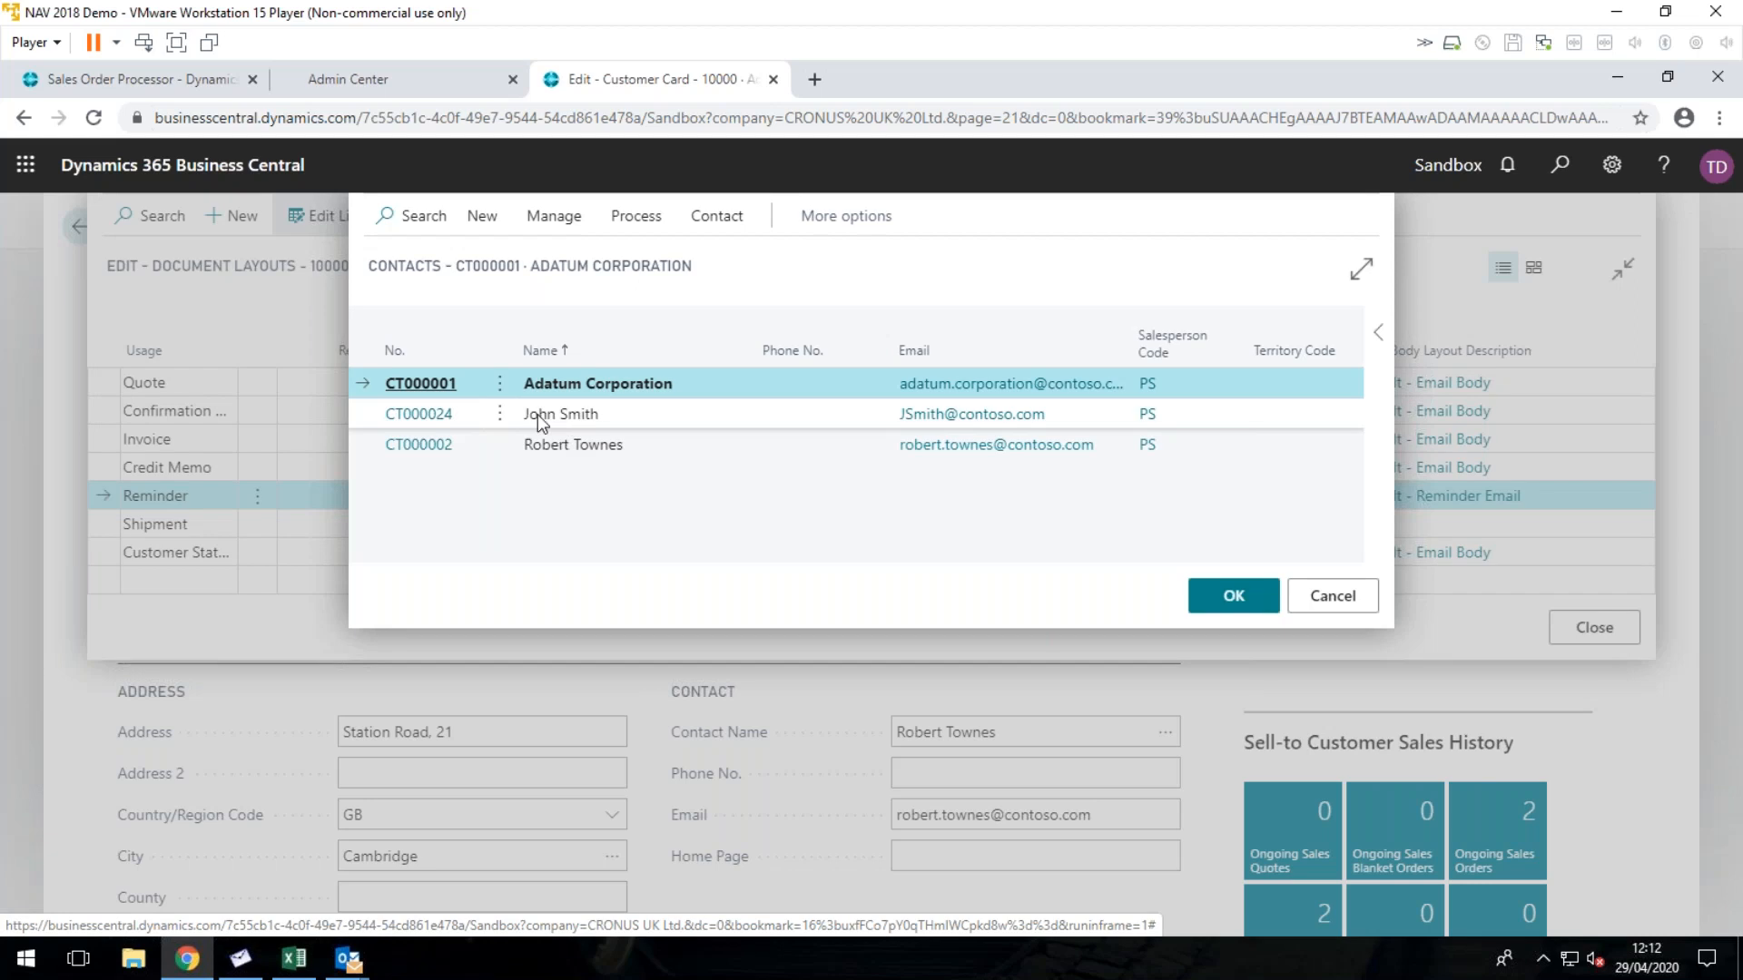
{"action": "left_click", "coordinate": [422, 418]}
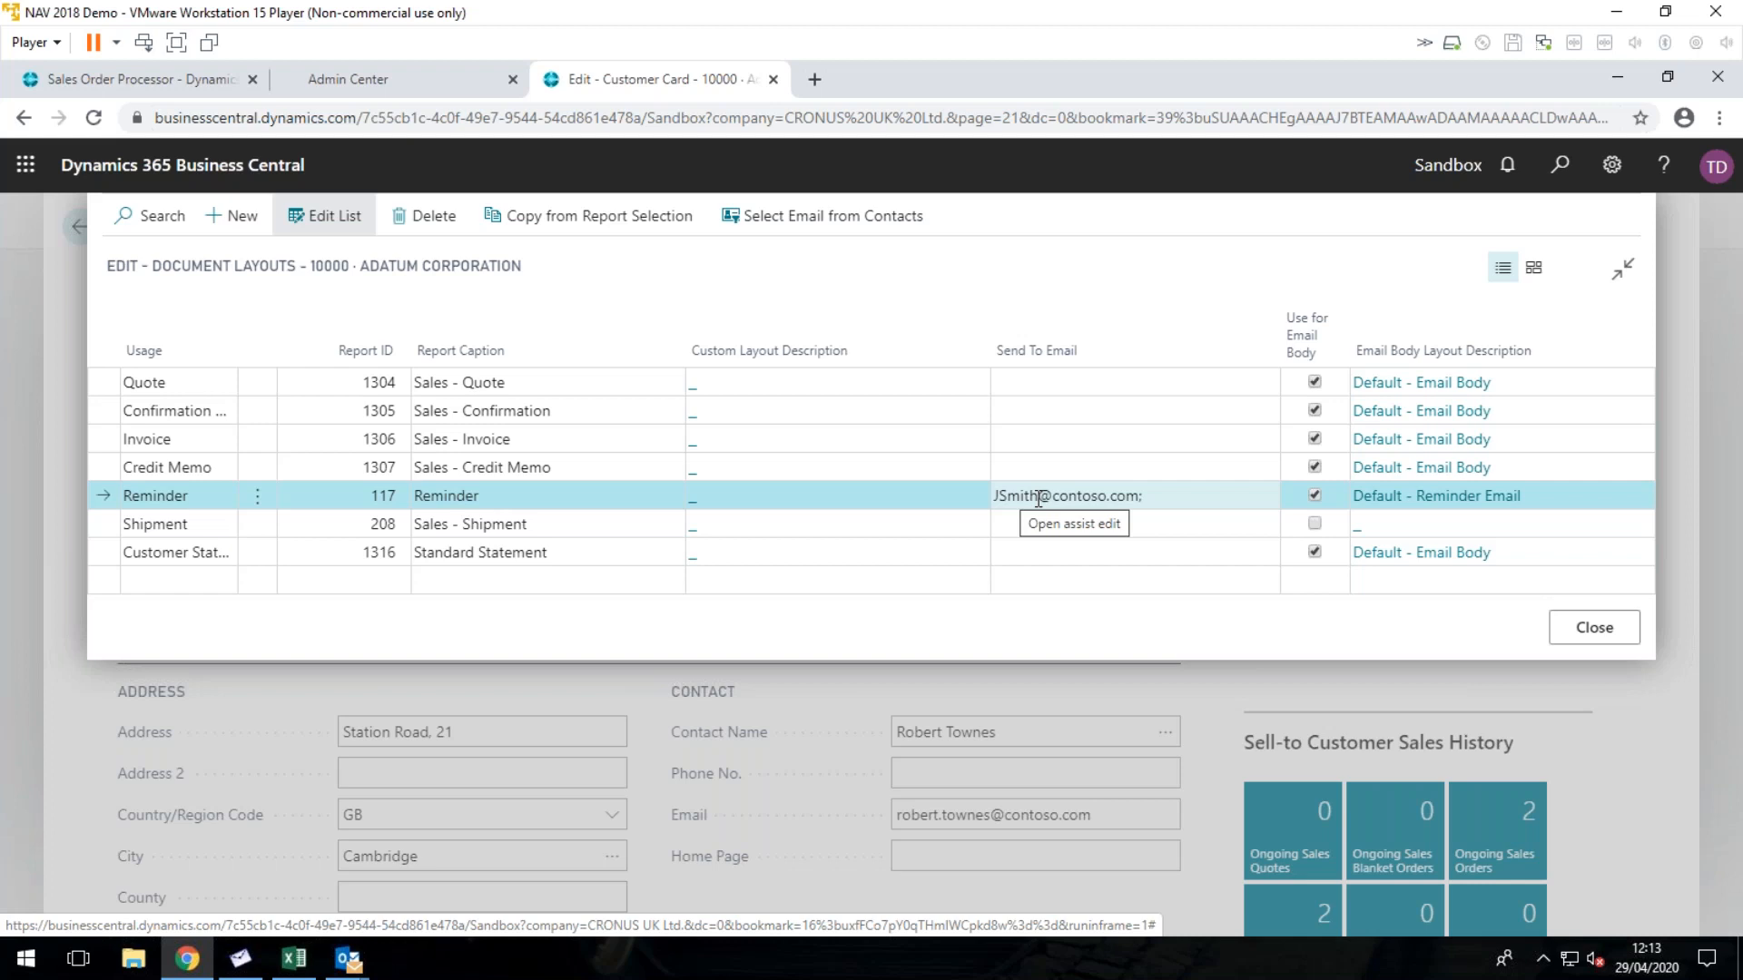
{"action": "left_click", "coordinate": [1612, 640]}
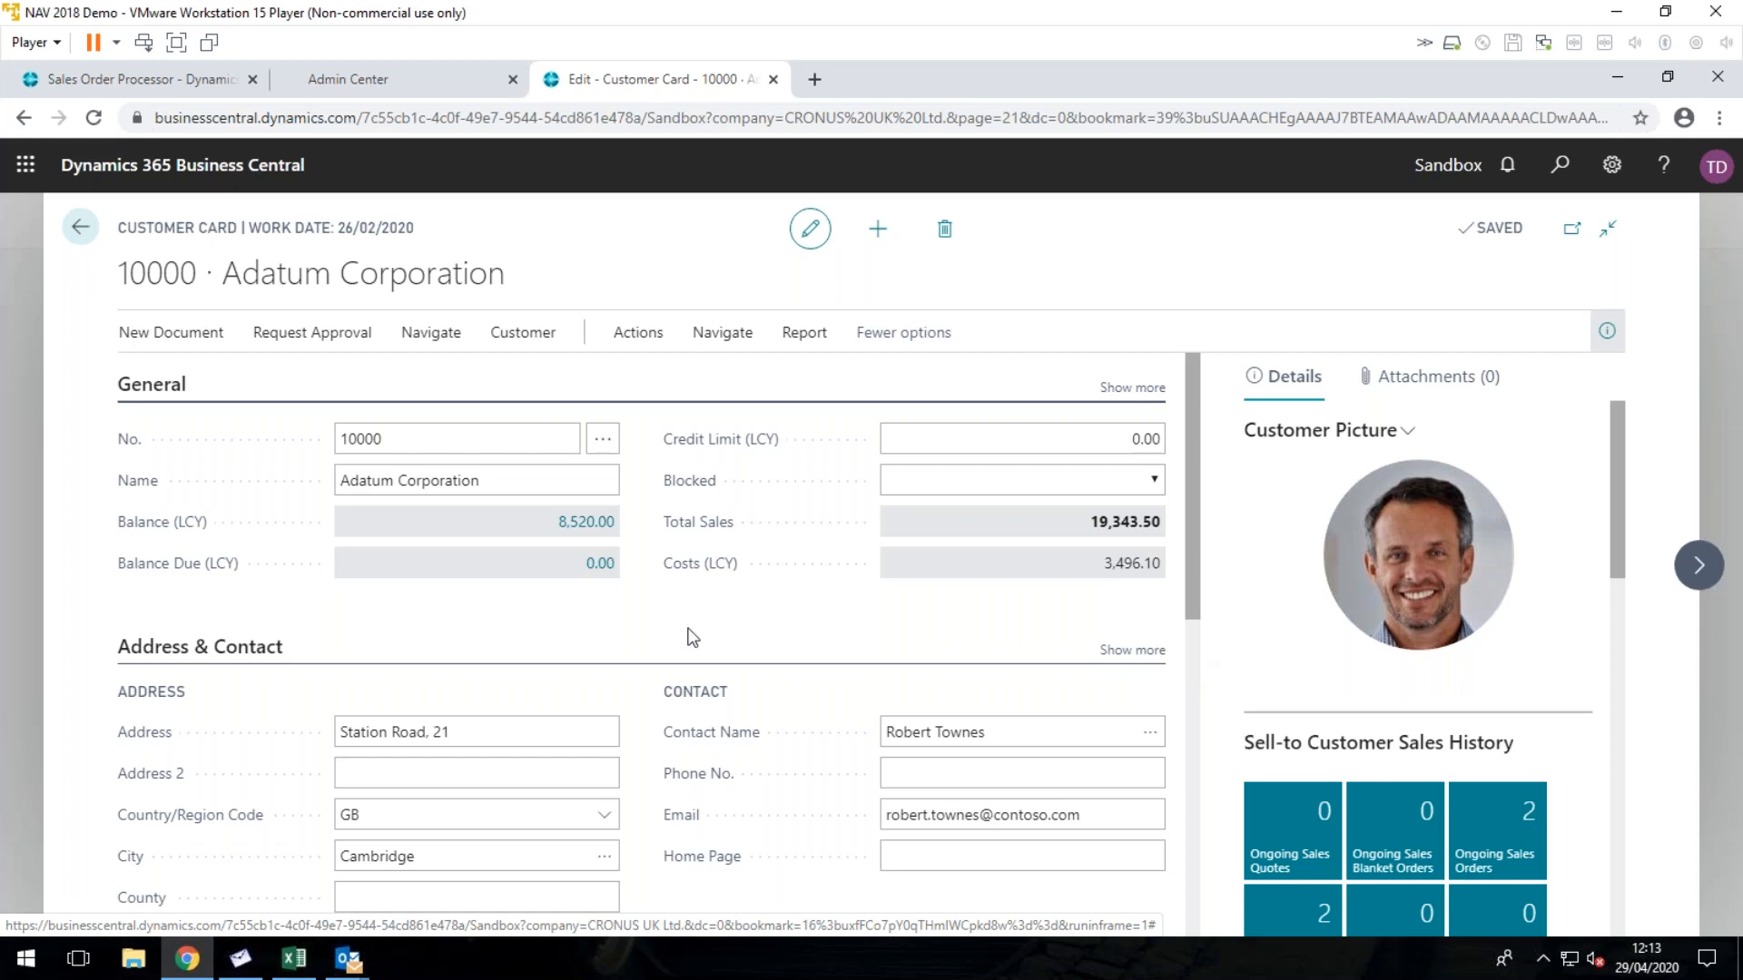
{"action": "left_click", "coordinate": [84, 229]}
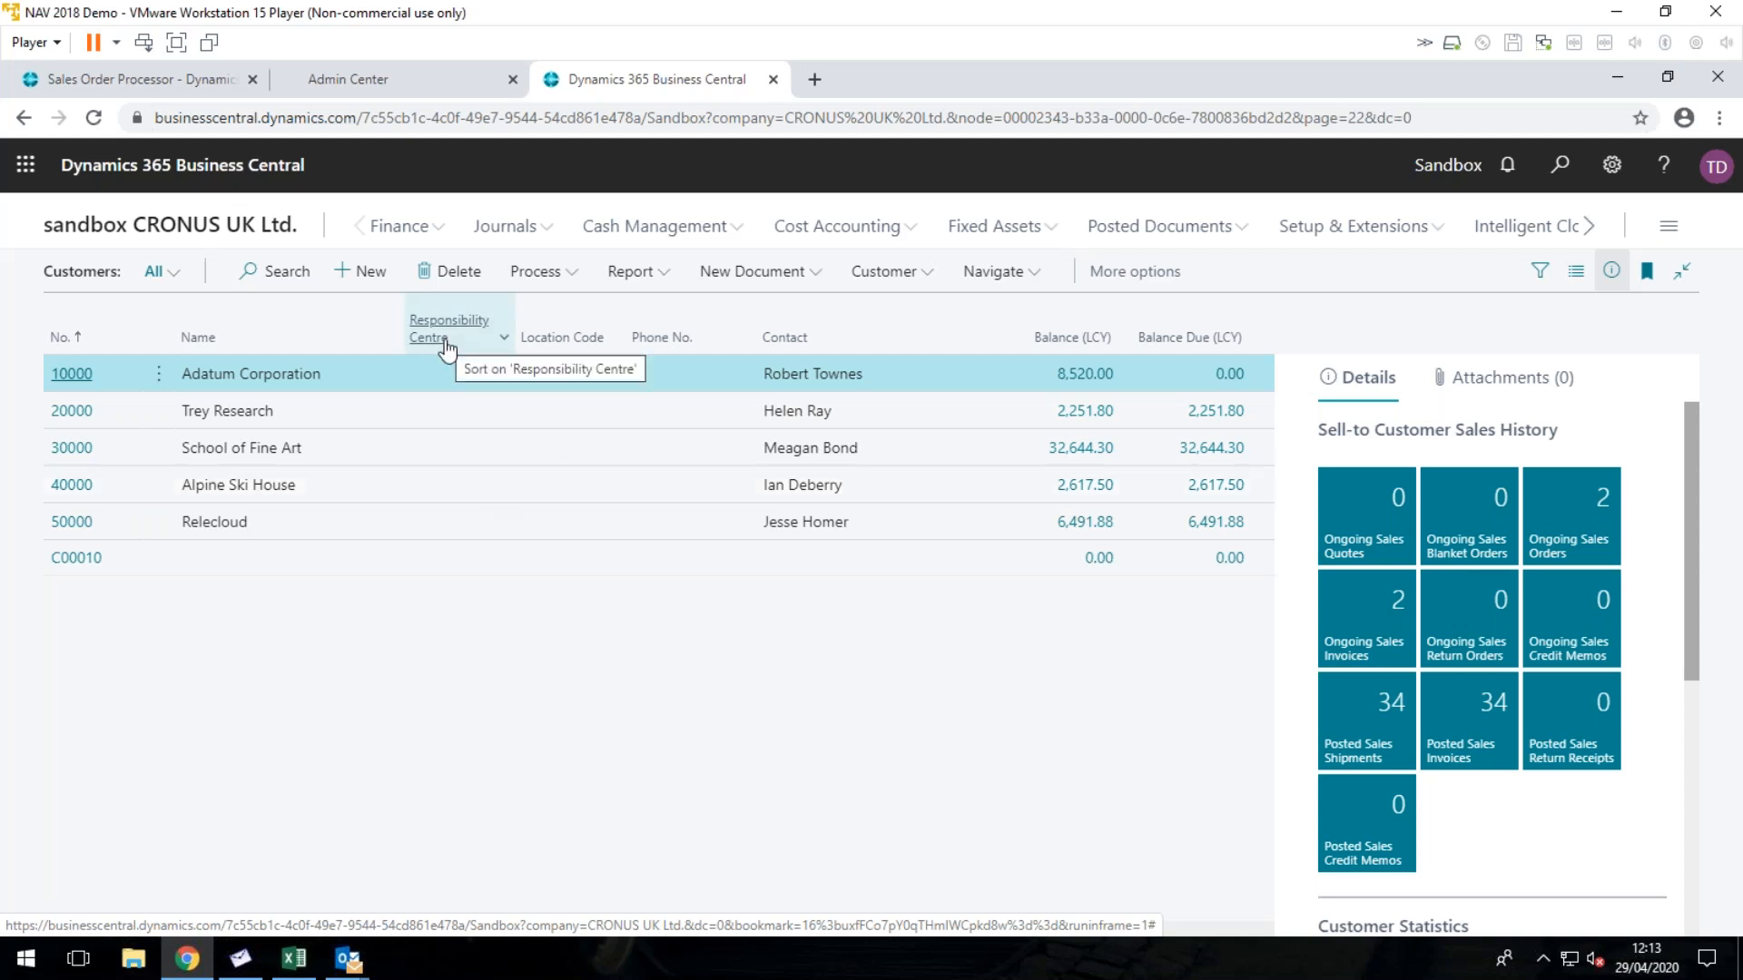
Step: Find the Sales Orders list and open the first order for Adatum Corporation
{"action": "left_click", "coordinate": [1564, 167]}
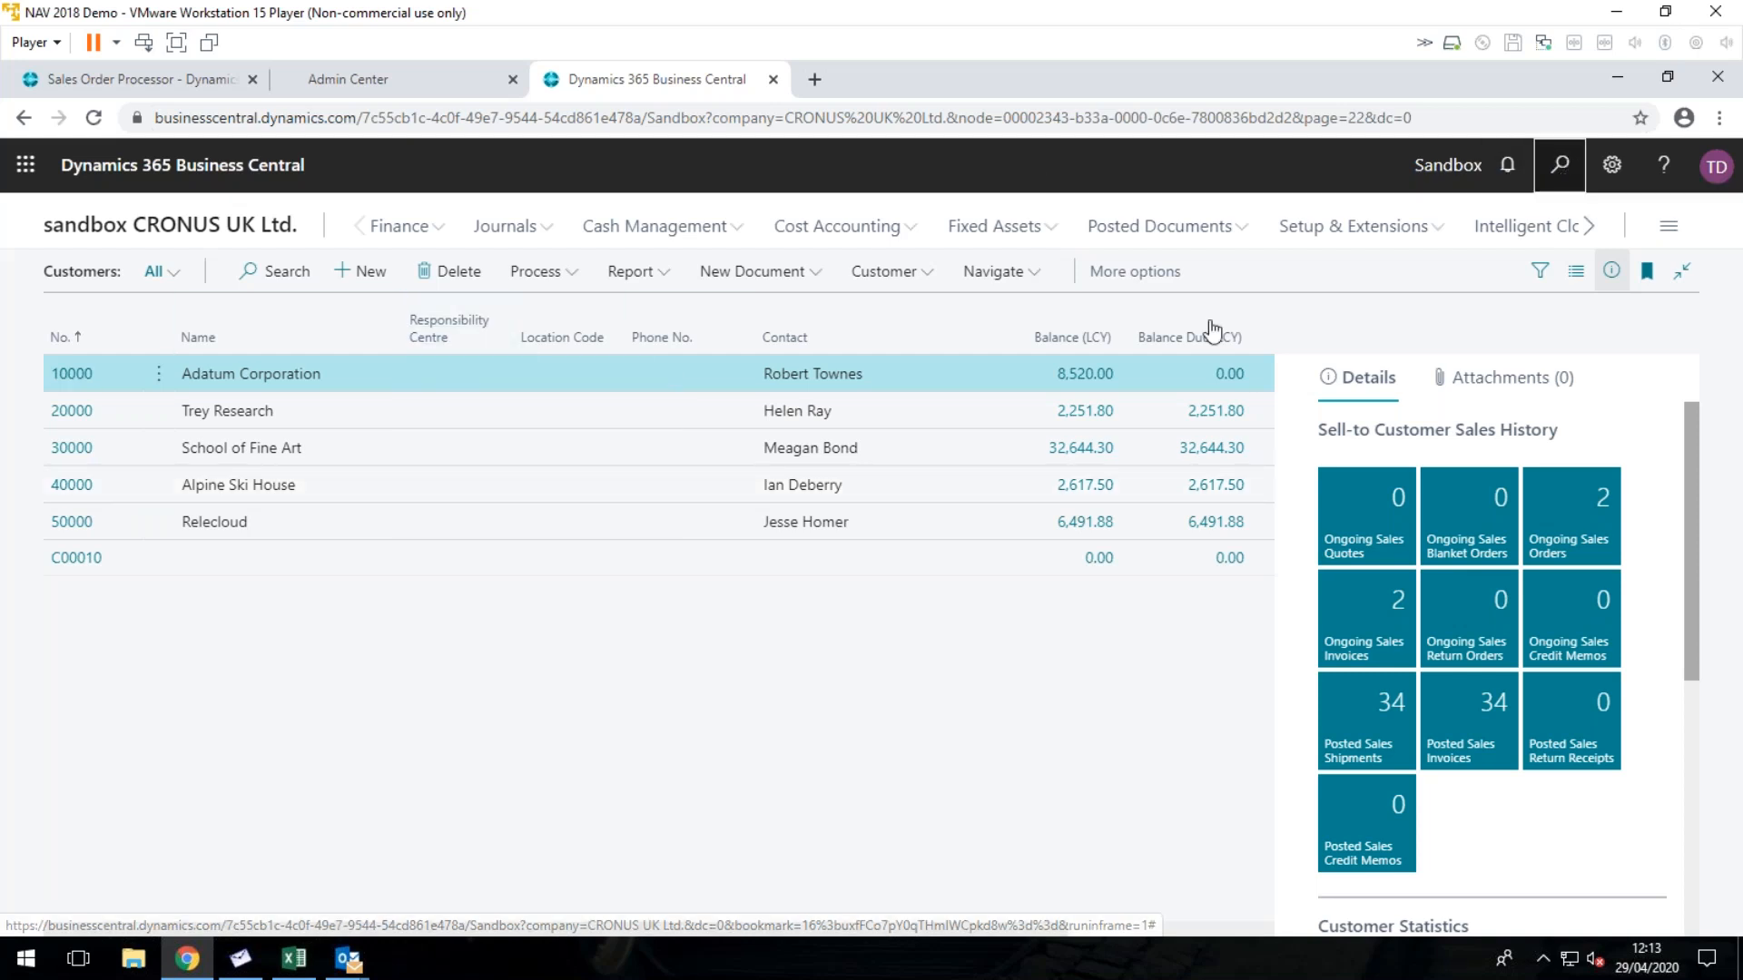
{"action": "type", "text": "sal order"}
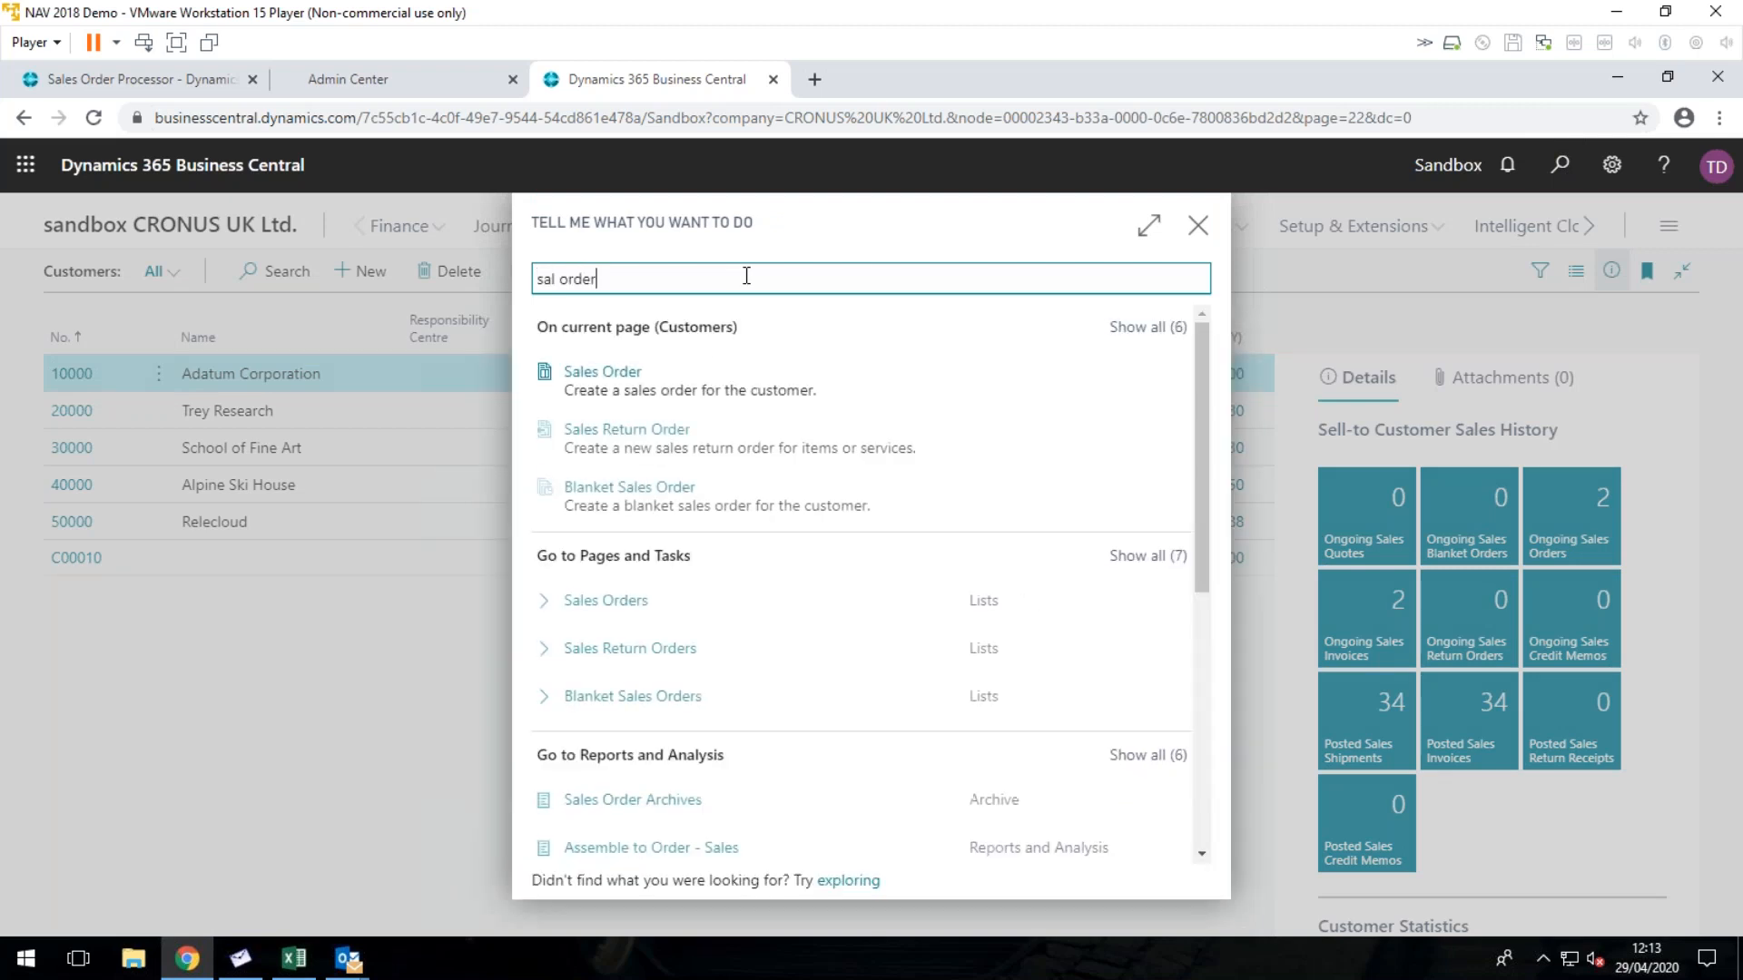
{"action": "left_click", "coordinate": [591, 600]}
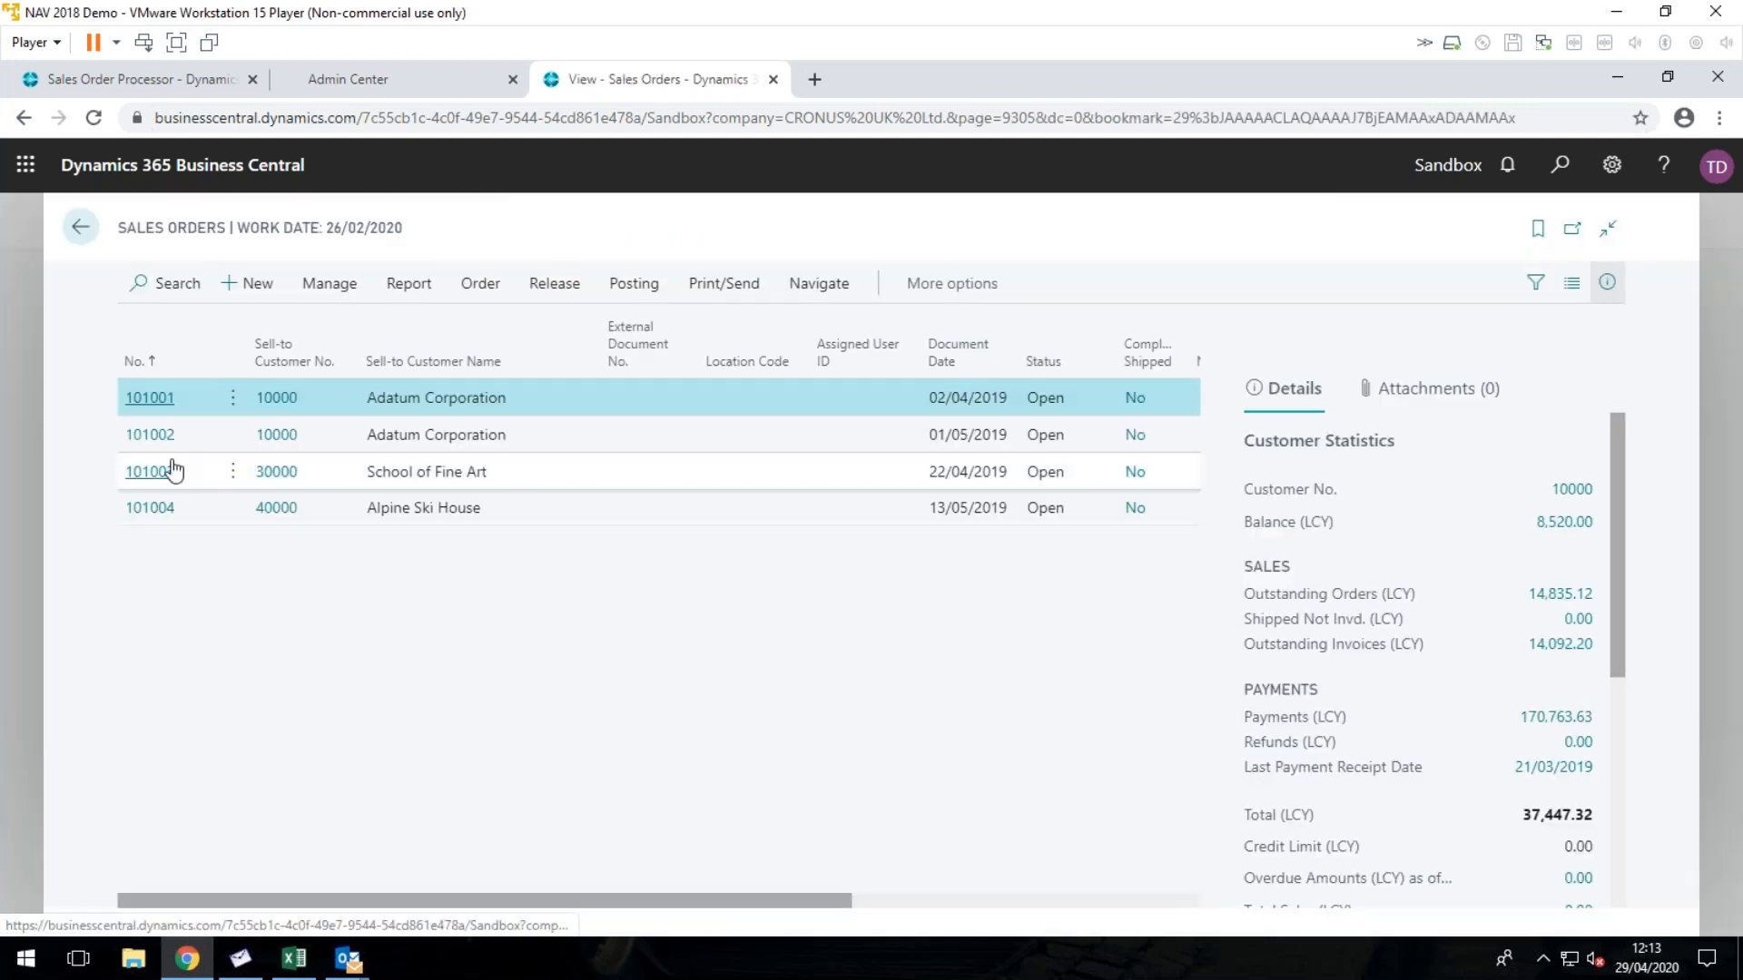
{"action": "left_click", "coordinate": [163, 400]}
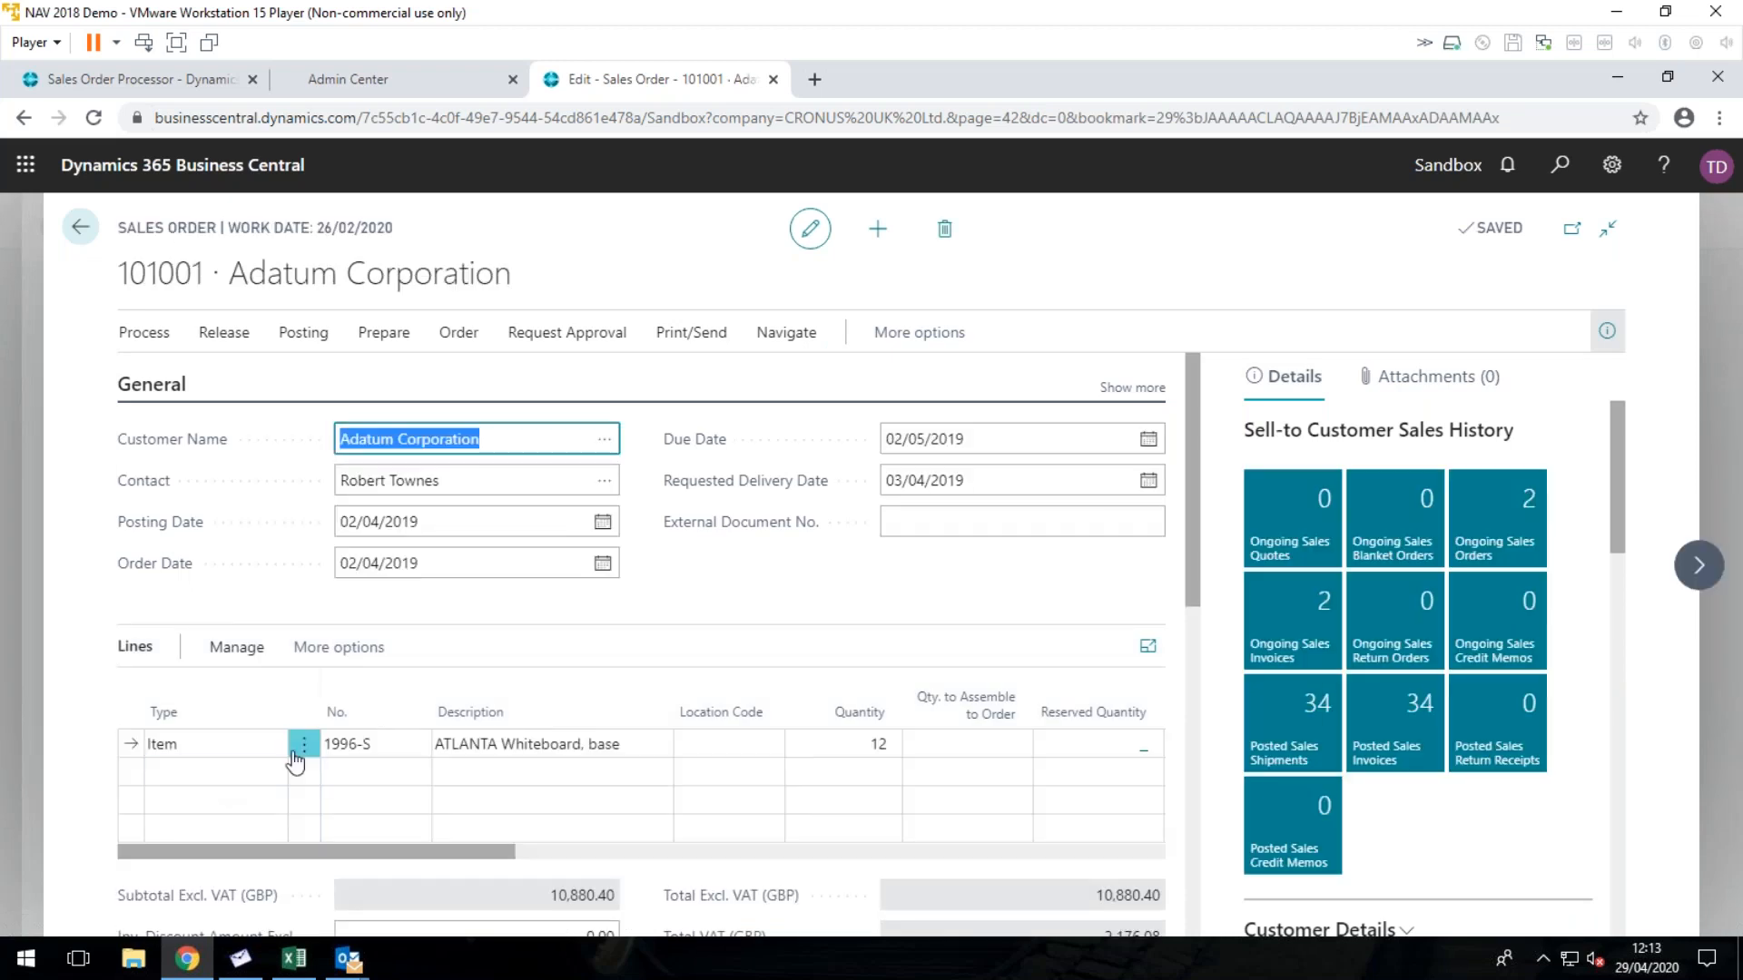
Step: Examine the line types available for a new line below the ATLANTA Whiteboard line, and return to the customer list
{"action": "left_click", "coordinate": [273, 773]}
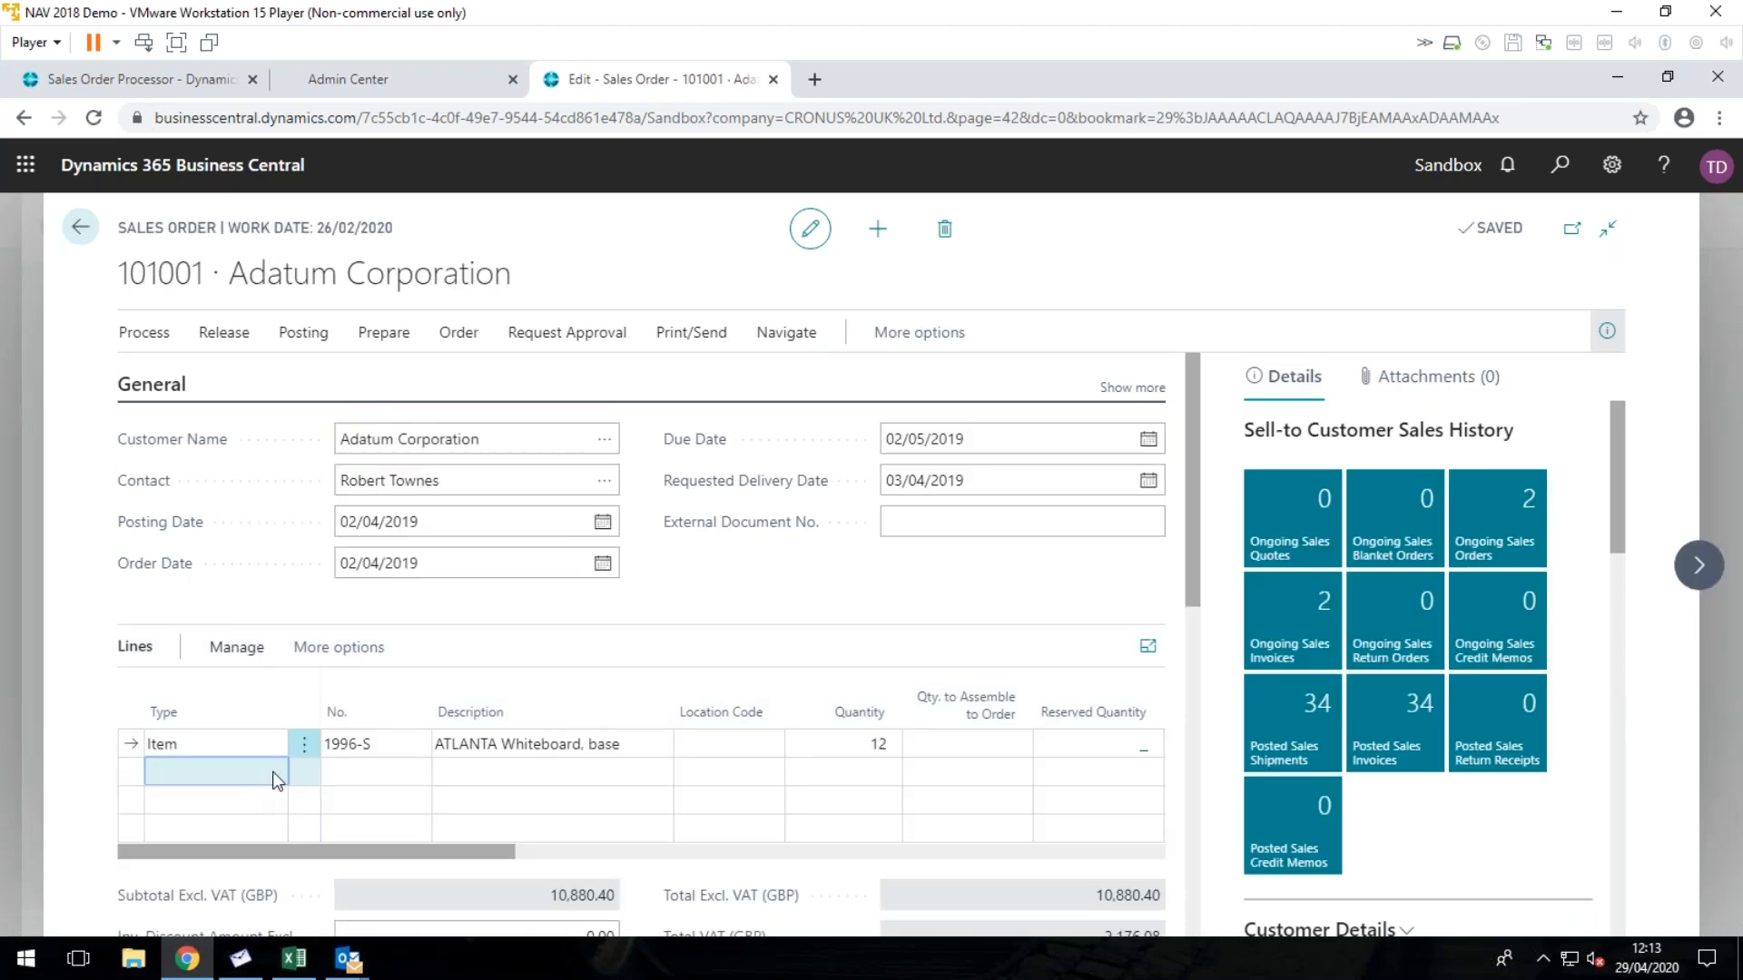
{"action": "left_click", "coordinate": [272, 772]}
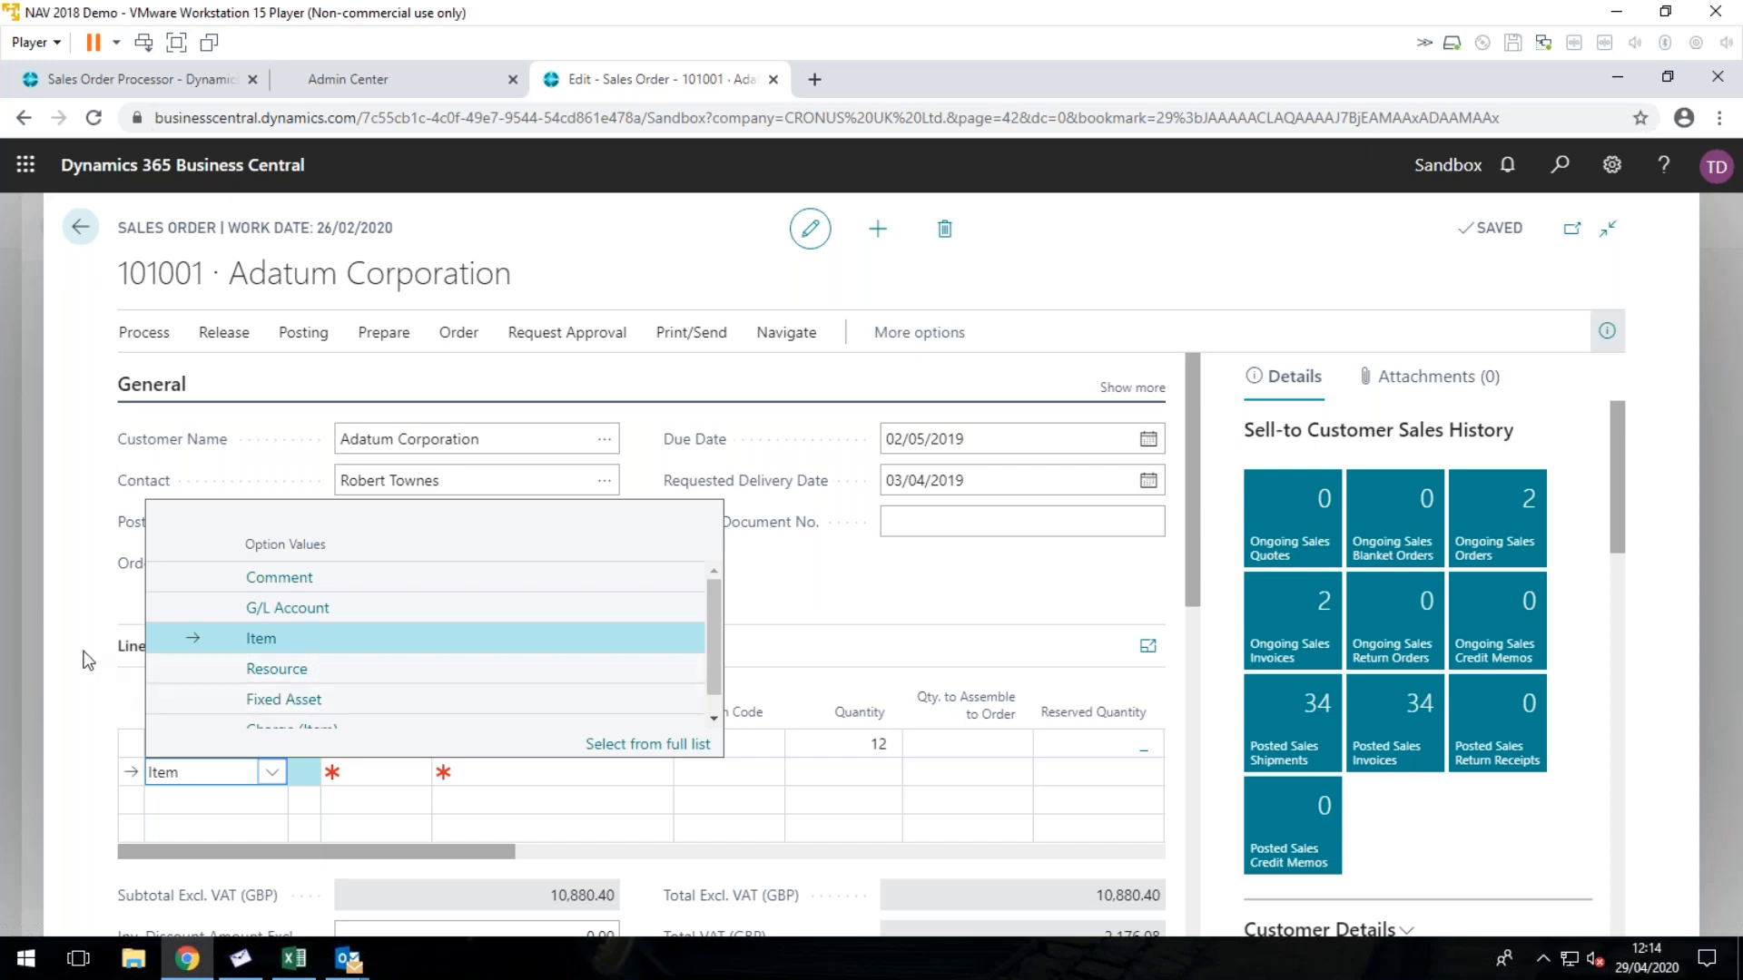
{"action": "left_click", "coordinate": [96, 342]}
{"action": "left_click", "coordinate": [82, 229]}
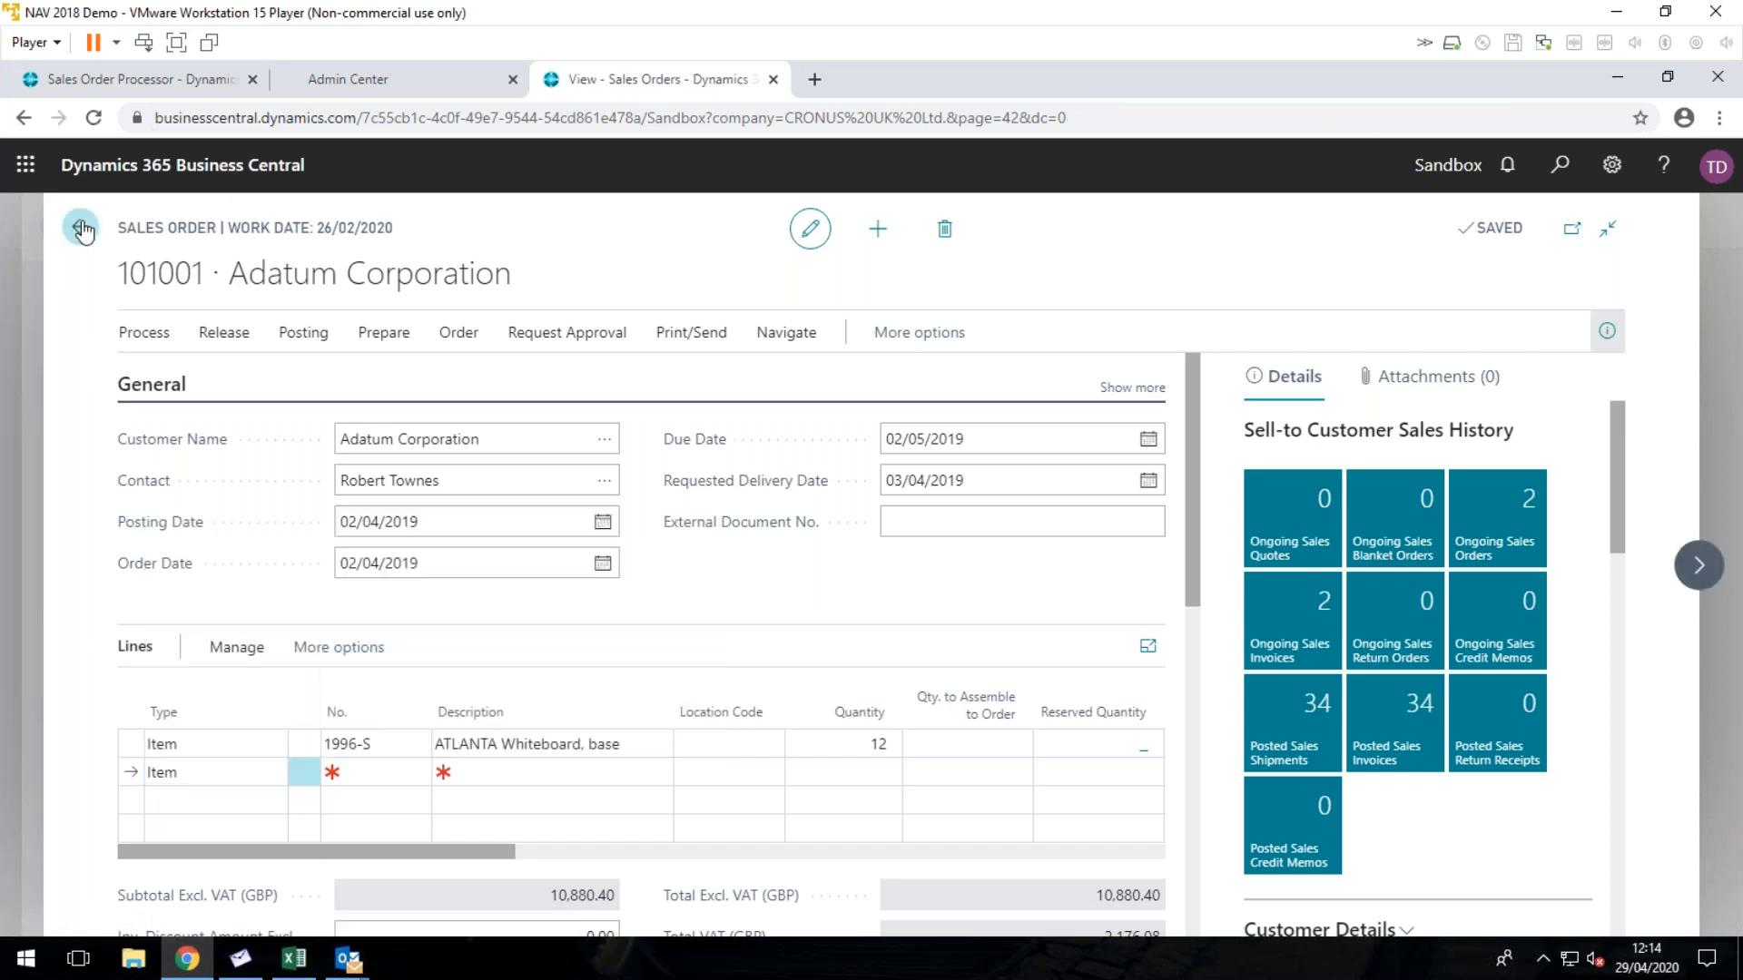
{"action": "left_click", "coordinate": [86, 230]}
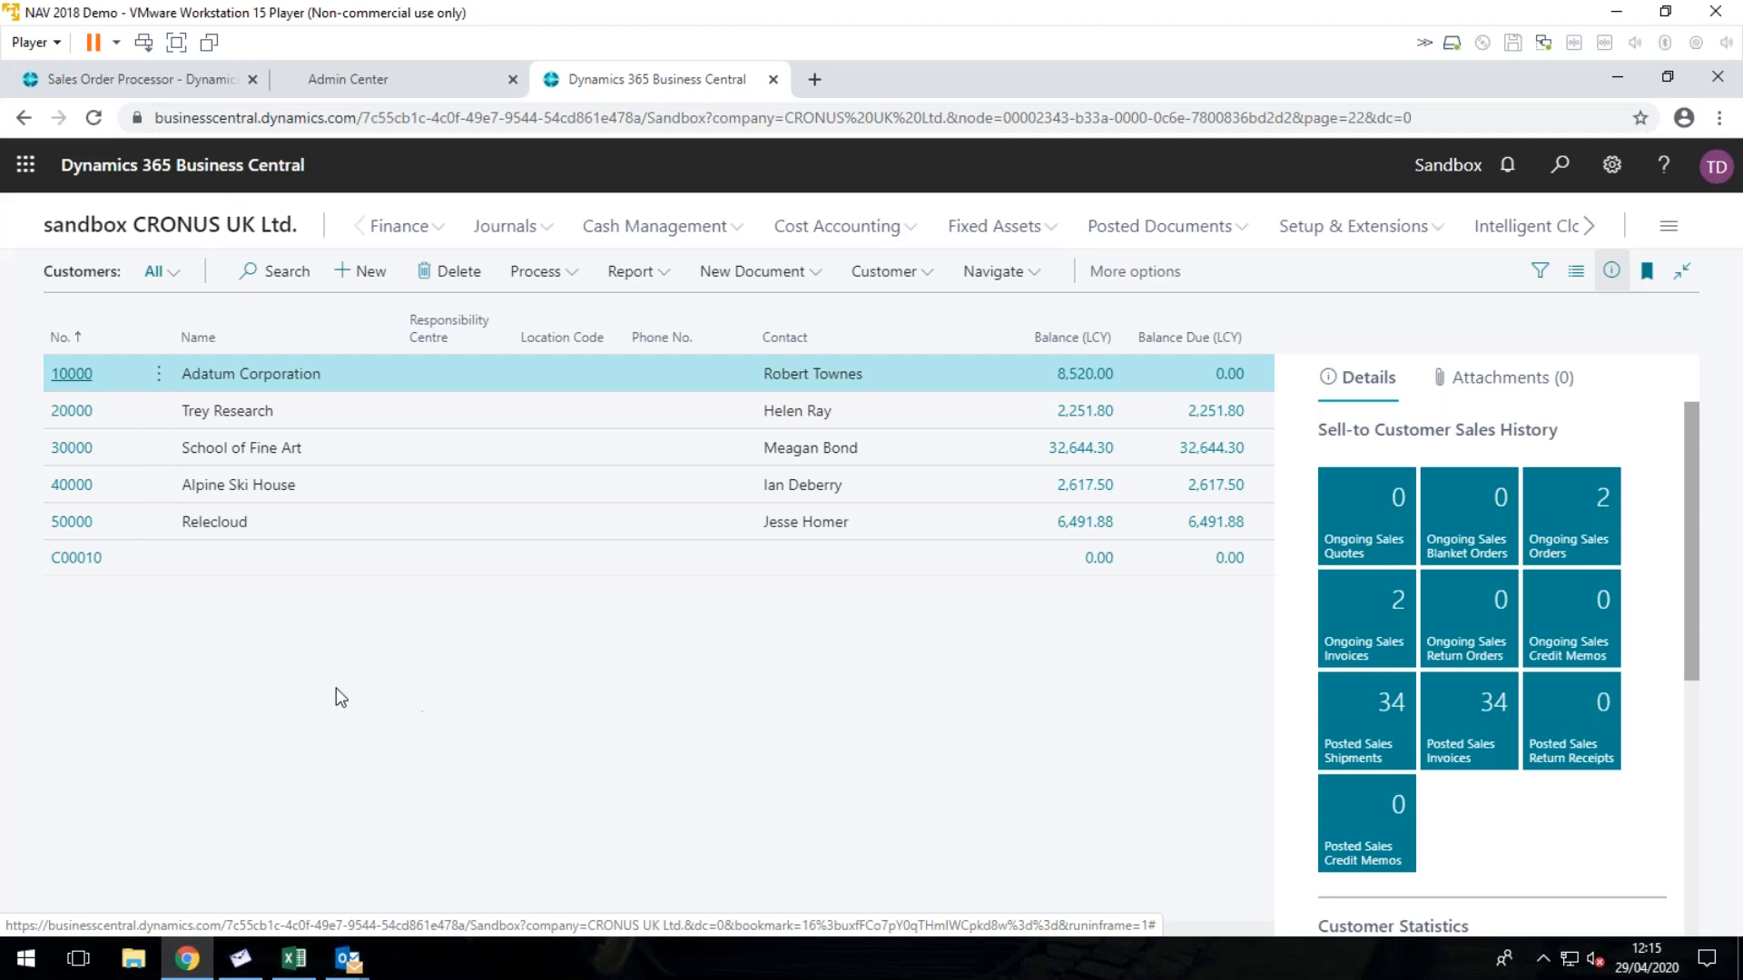
Step: Find the Purchase Orders list and open the order for First Up Consultants
{"action": "left_click", "coordinate": [1562, 167]}
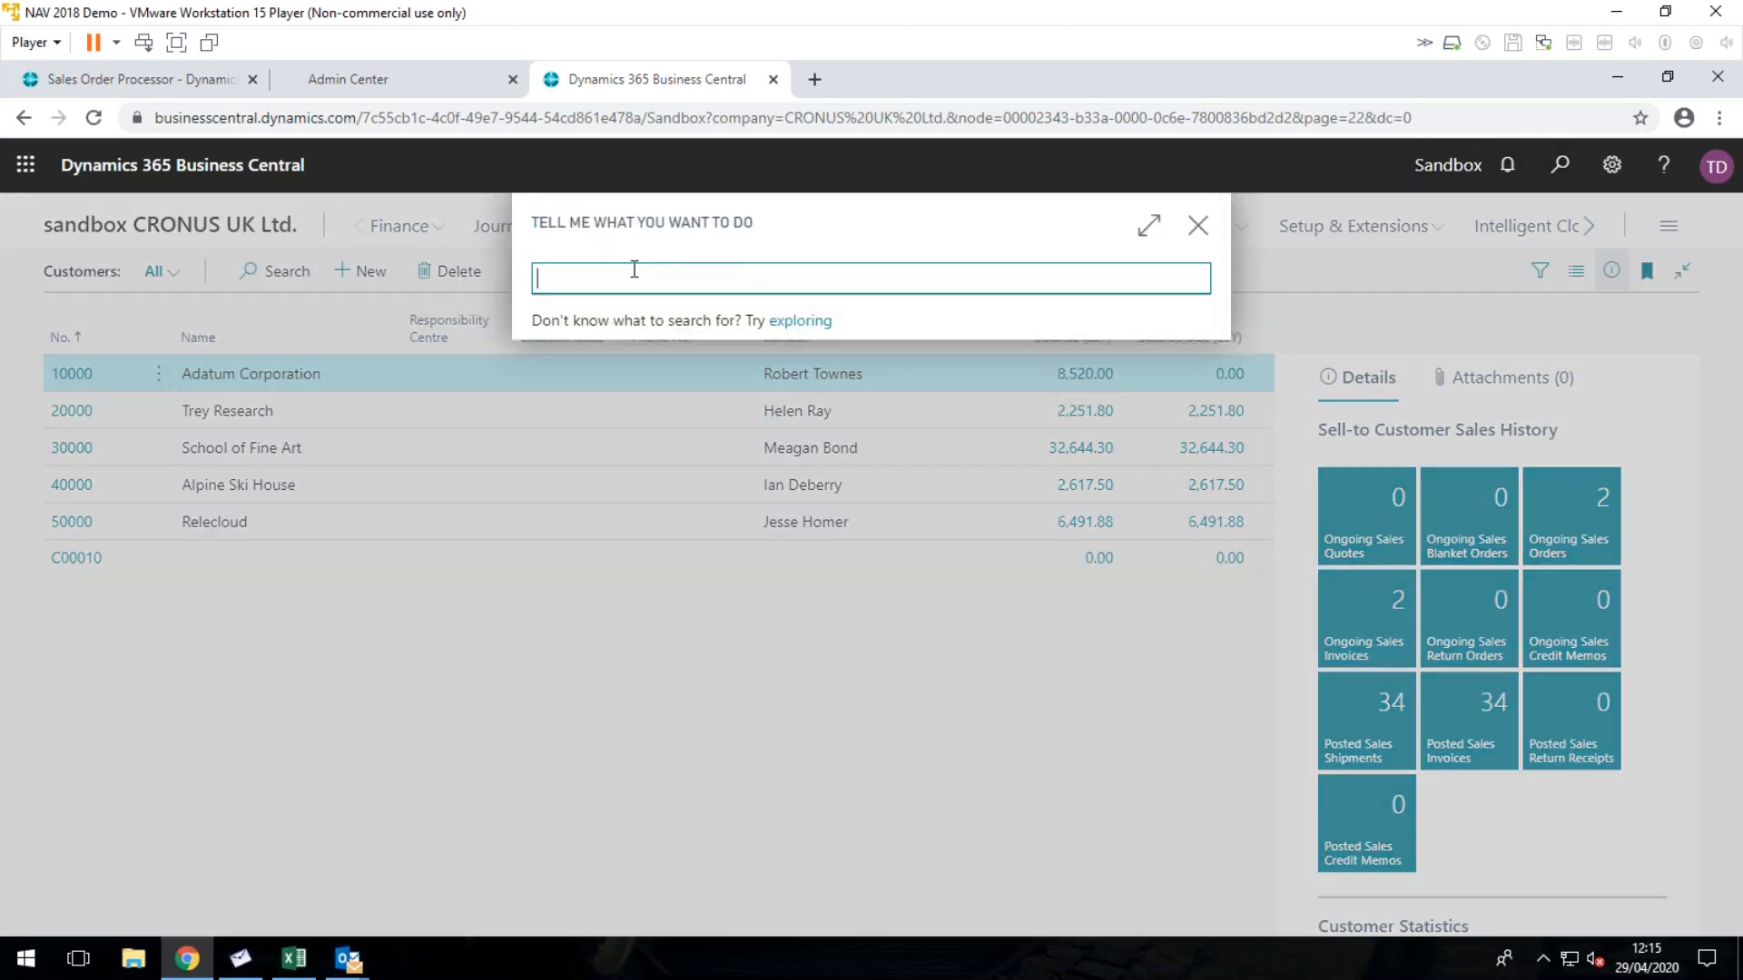
{"action": "type", "text": "pur ord"}
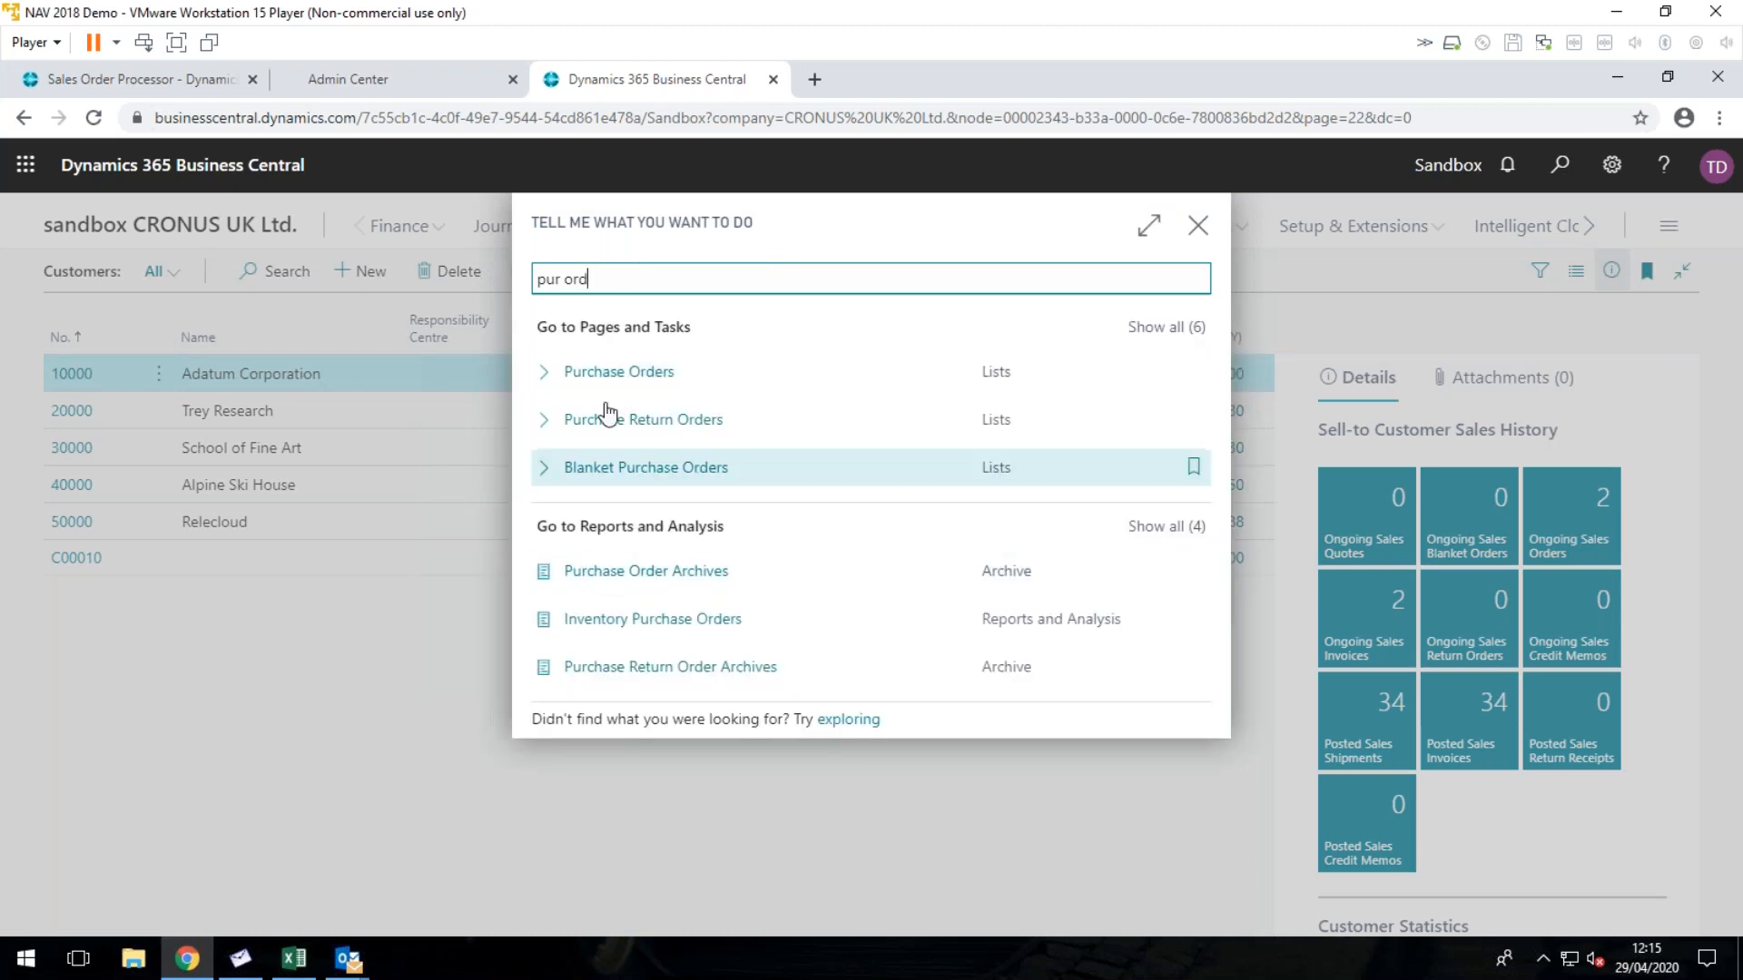
{"action": "left_click", "coordinate": [610, 372]}
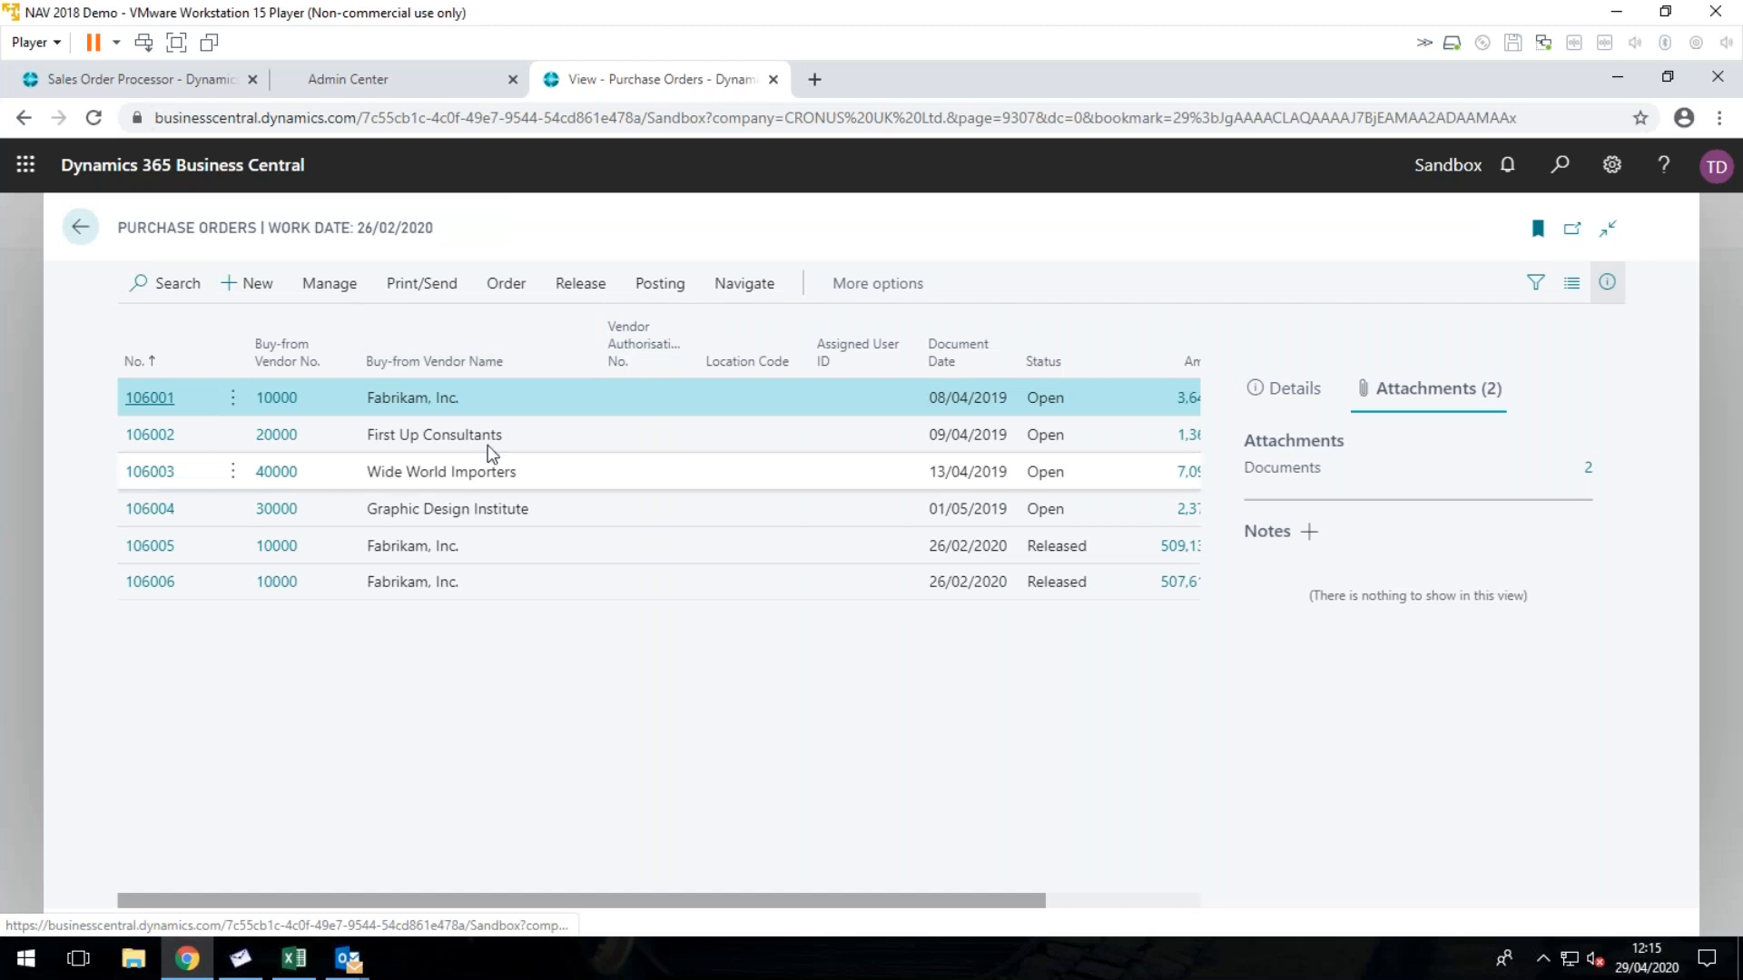
{"action": "left_click", "coordinate": [151, 438]}
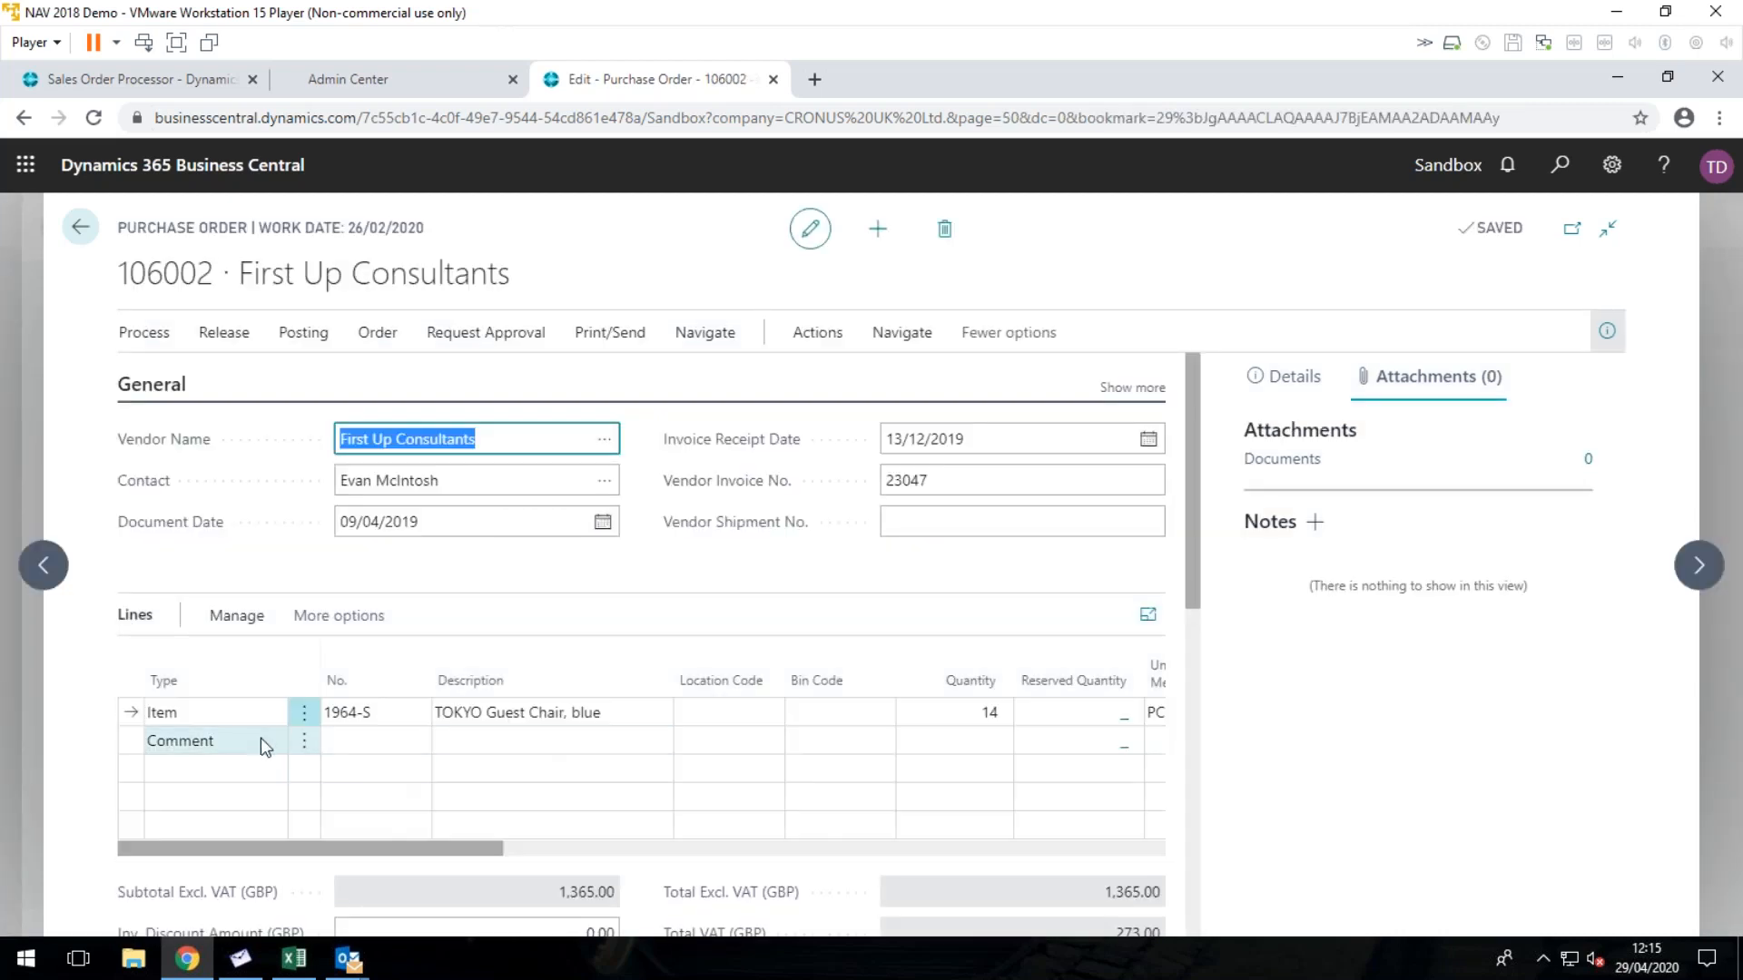
Step: Add a Resource line below the TOKYO Guest Chair line and select the first resource listed
{"action": "left_click", "coordinate": [253, 735]}
{"action": "left_click", "coordinate": [270, 741]}
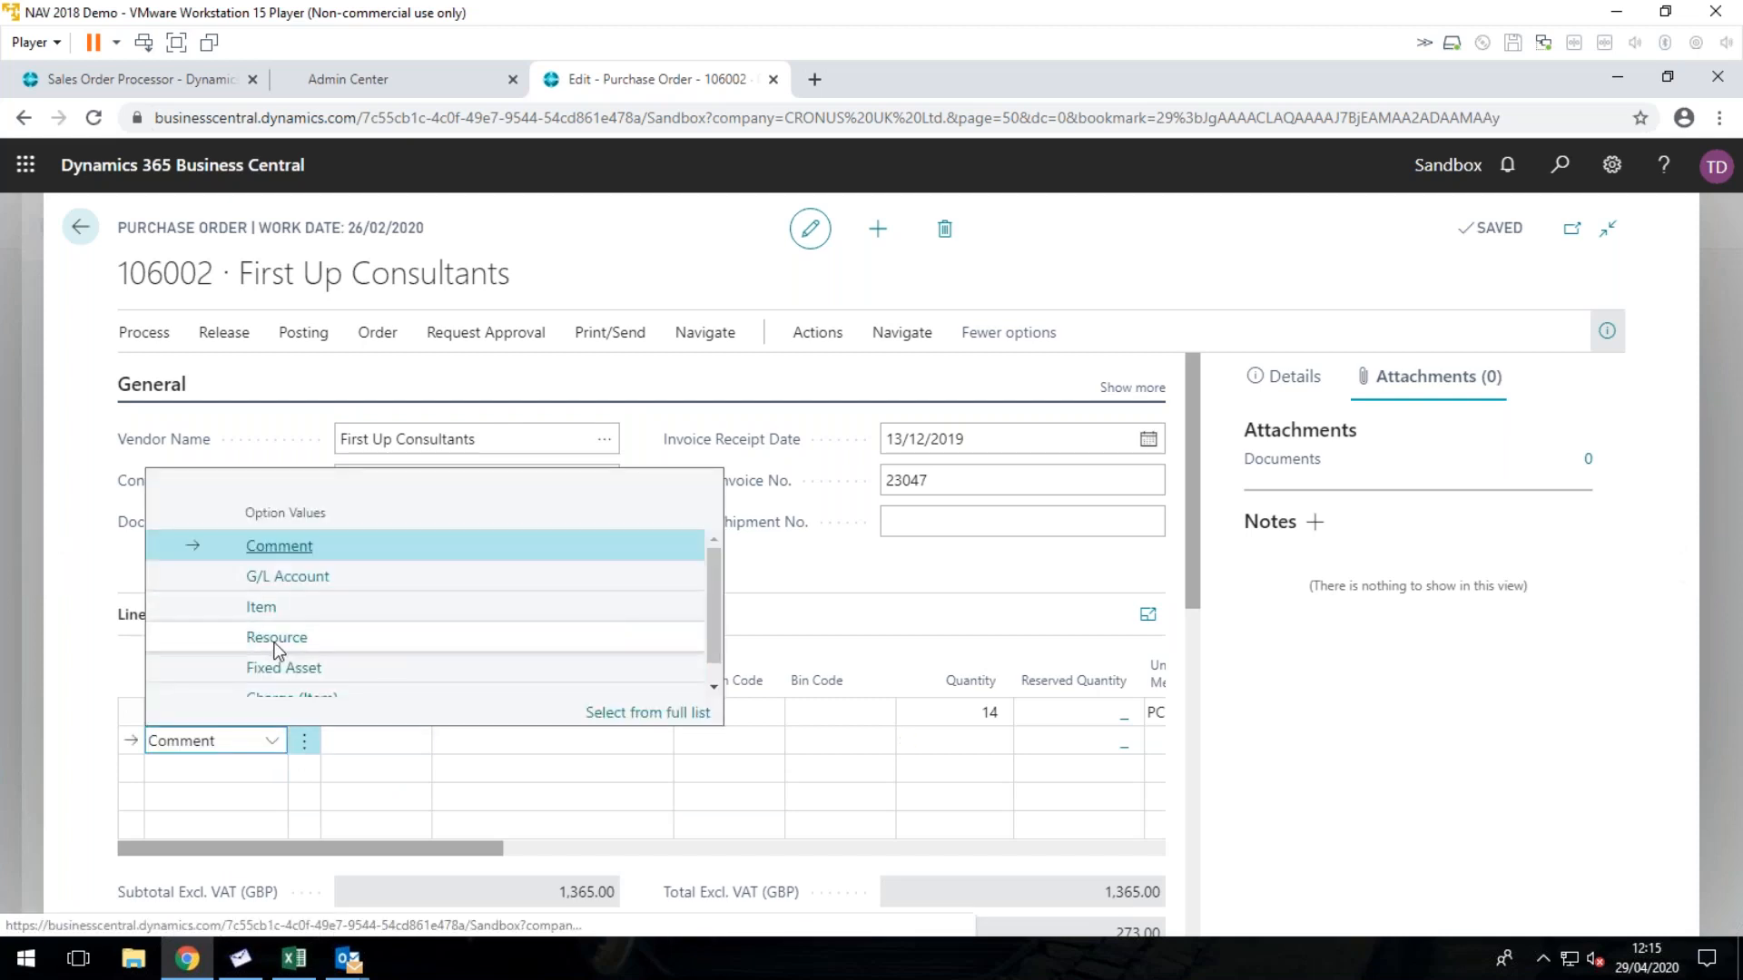
{"action": "left_click", "coordinate": [275, 638]}
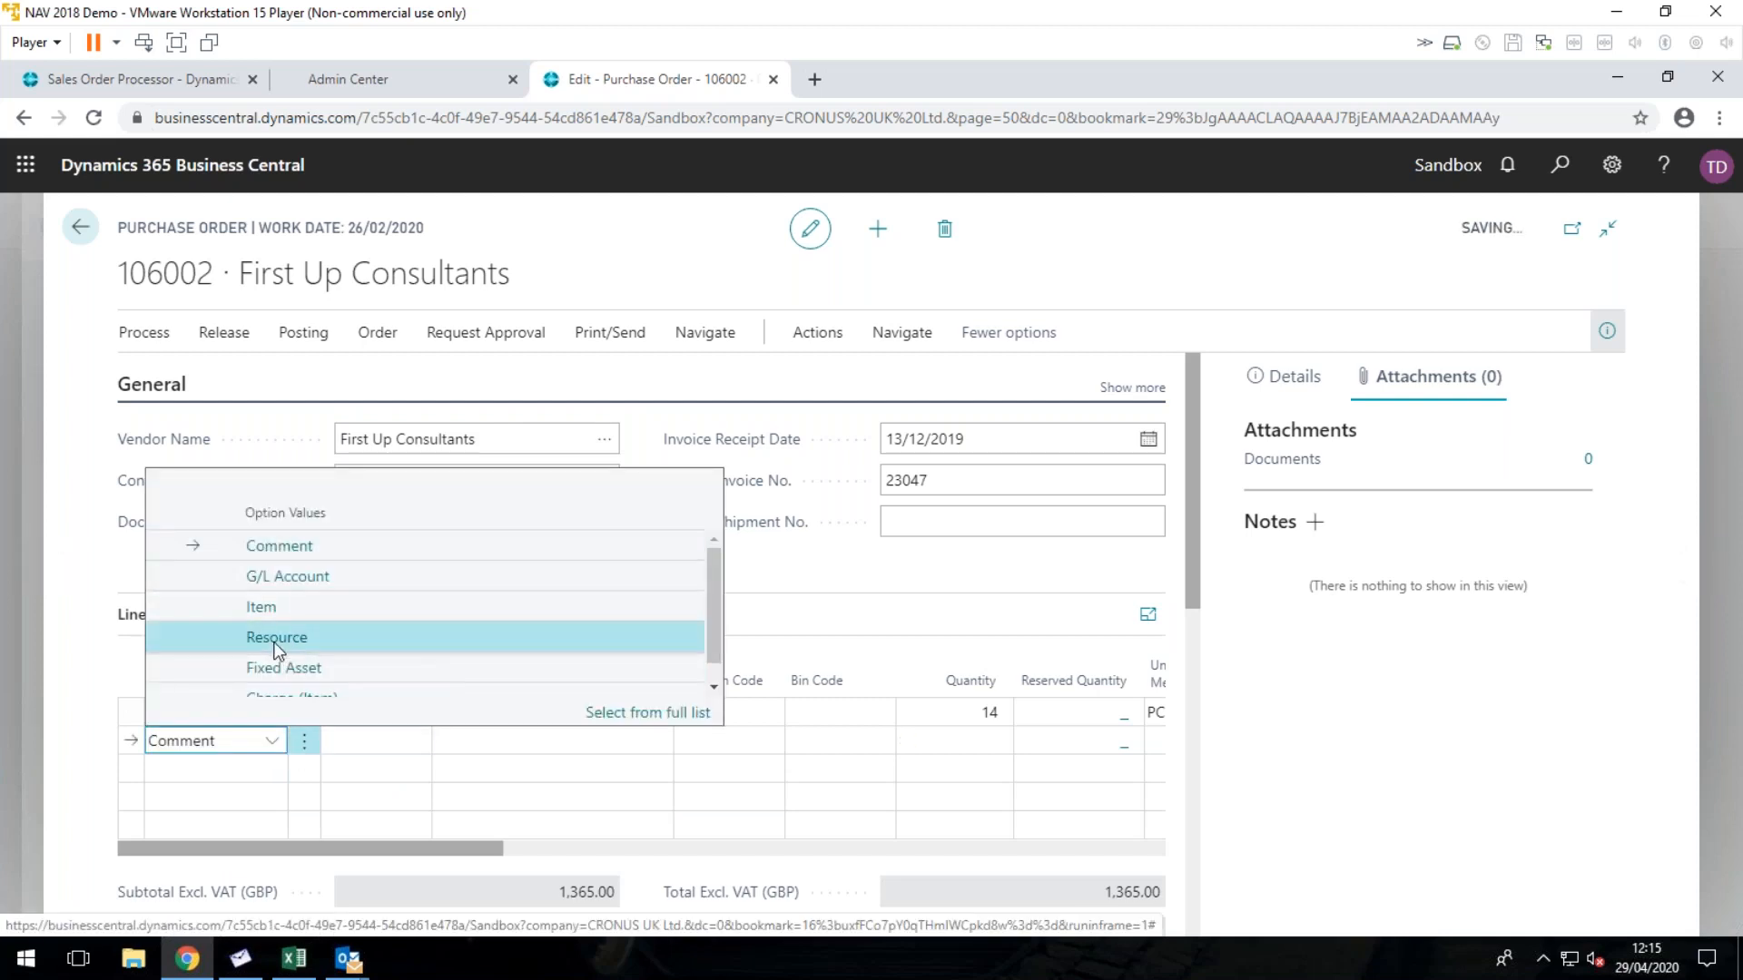
{"action": "left_click", "coordinate": [417, 744]}
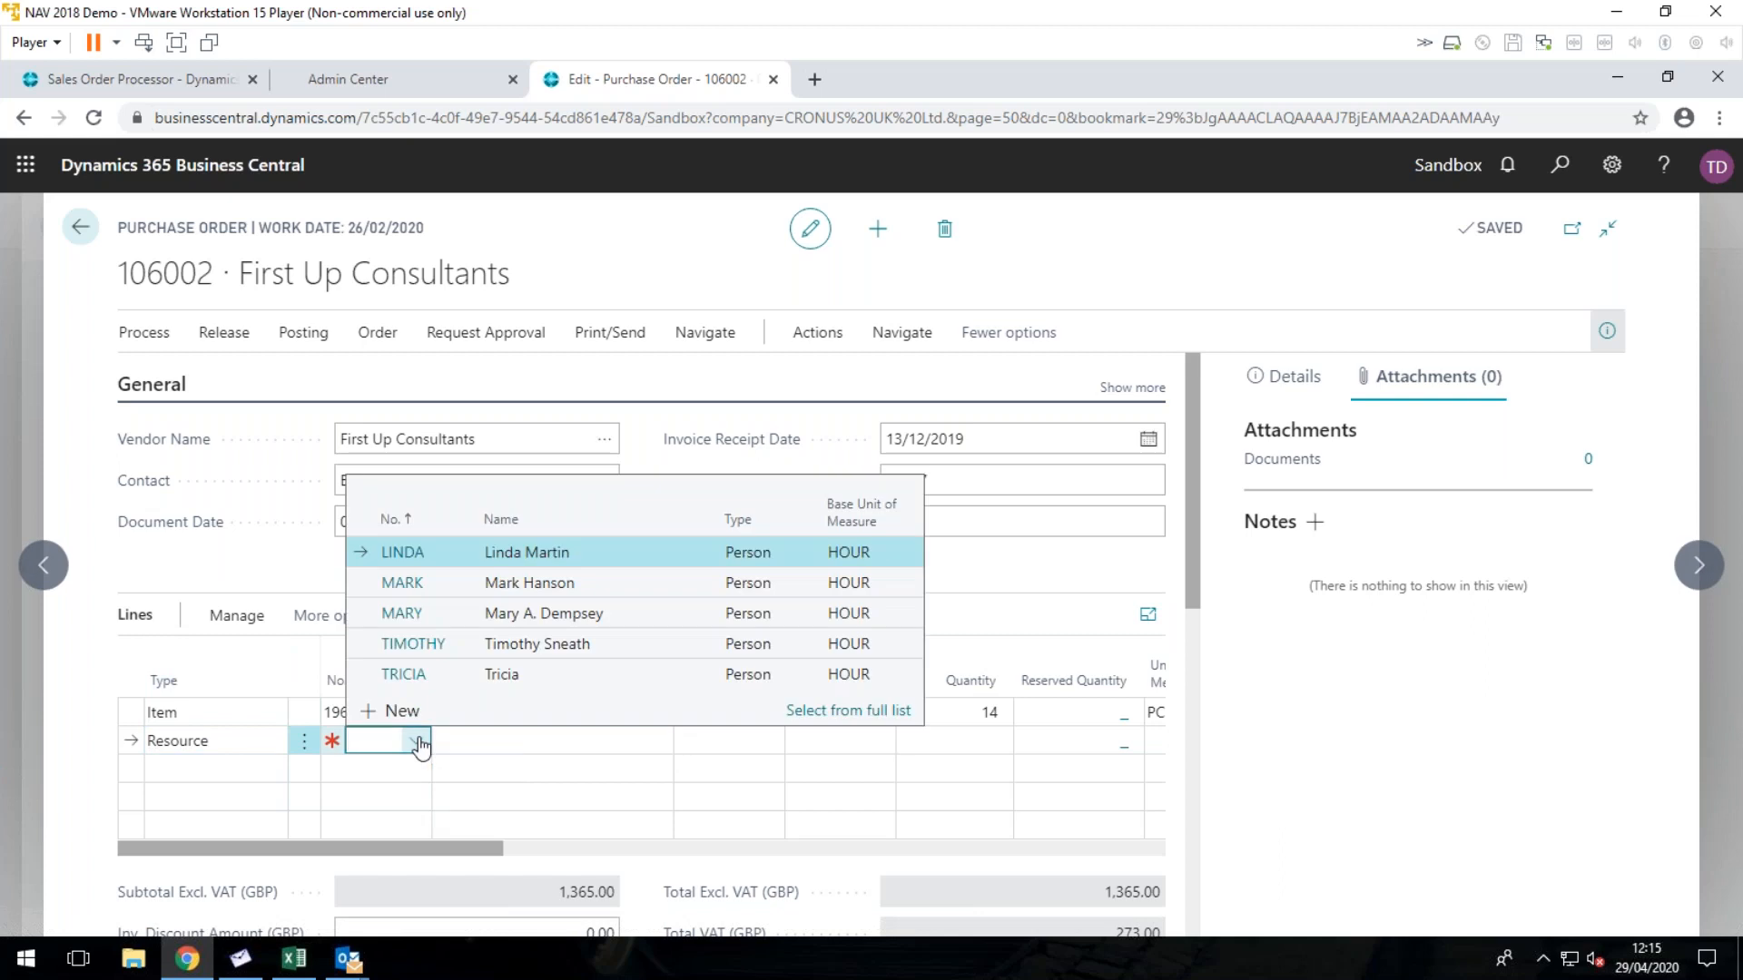
{"action": "left_click", "coordinate": [417, 563]}
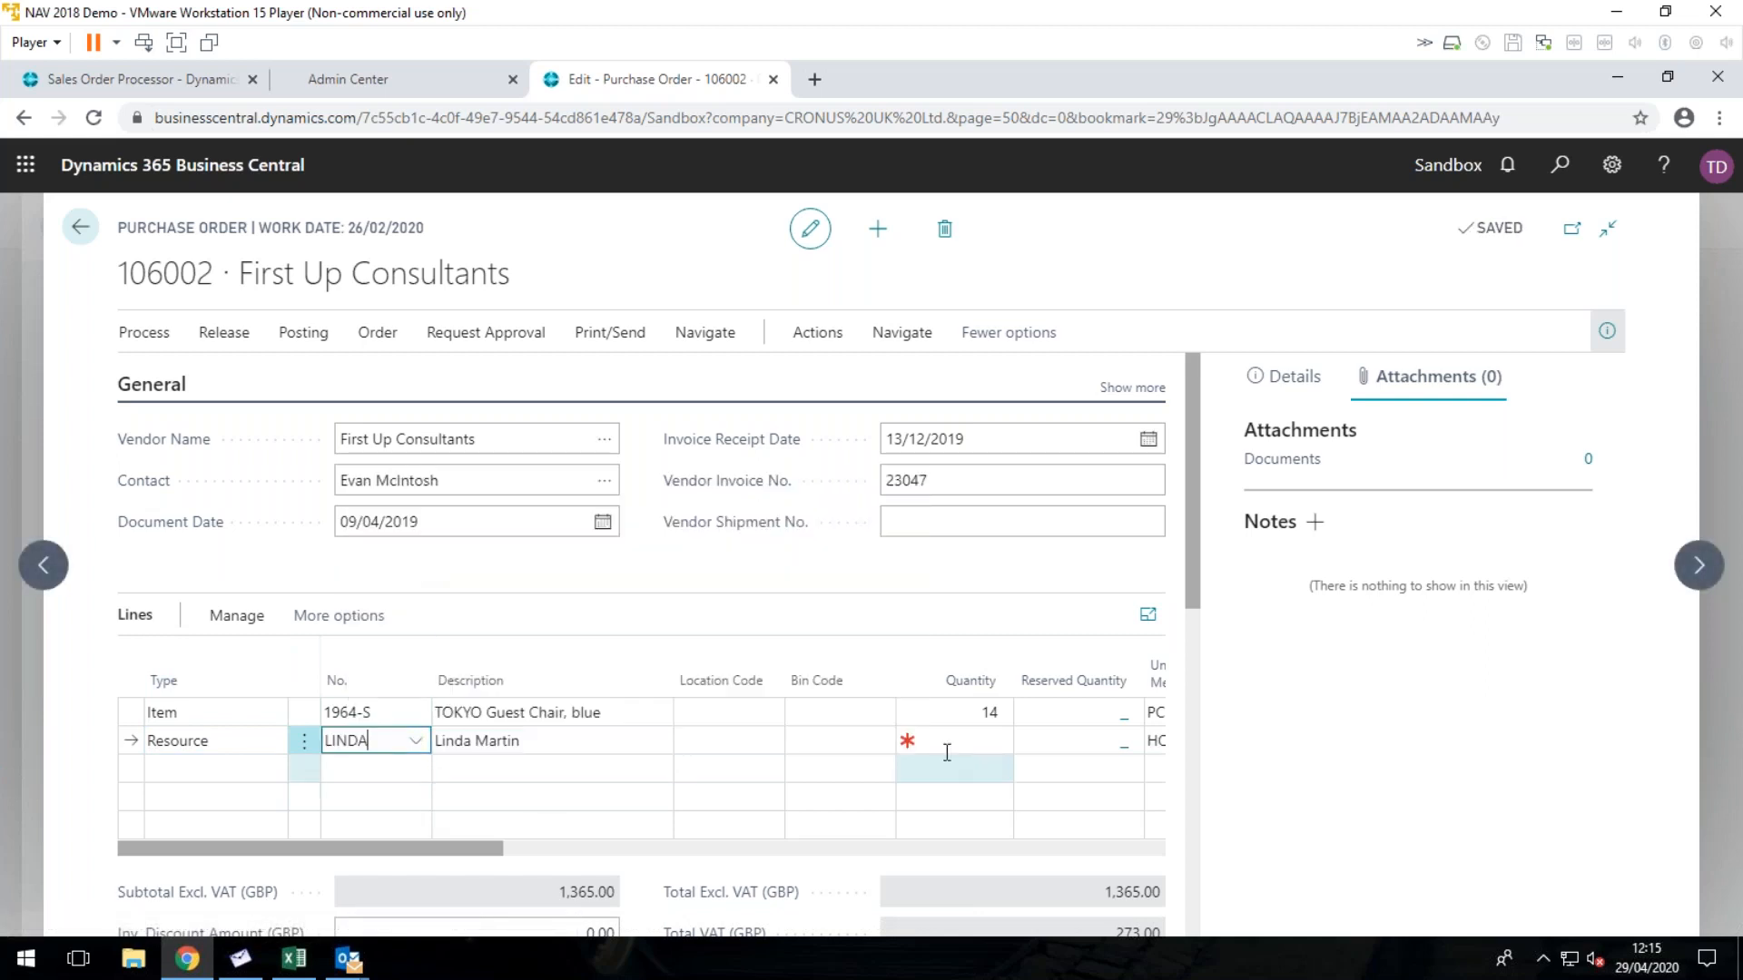
Step: Check the resource line's unit of measure and direct unit cost, and return to the customer list
{"action": "left_click_drag", "start_coordinate": [468, 850], "coordinate": [689, 858]}
{"action": "left_click", "coordinate": [647, 742]}
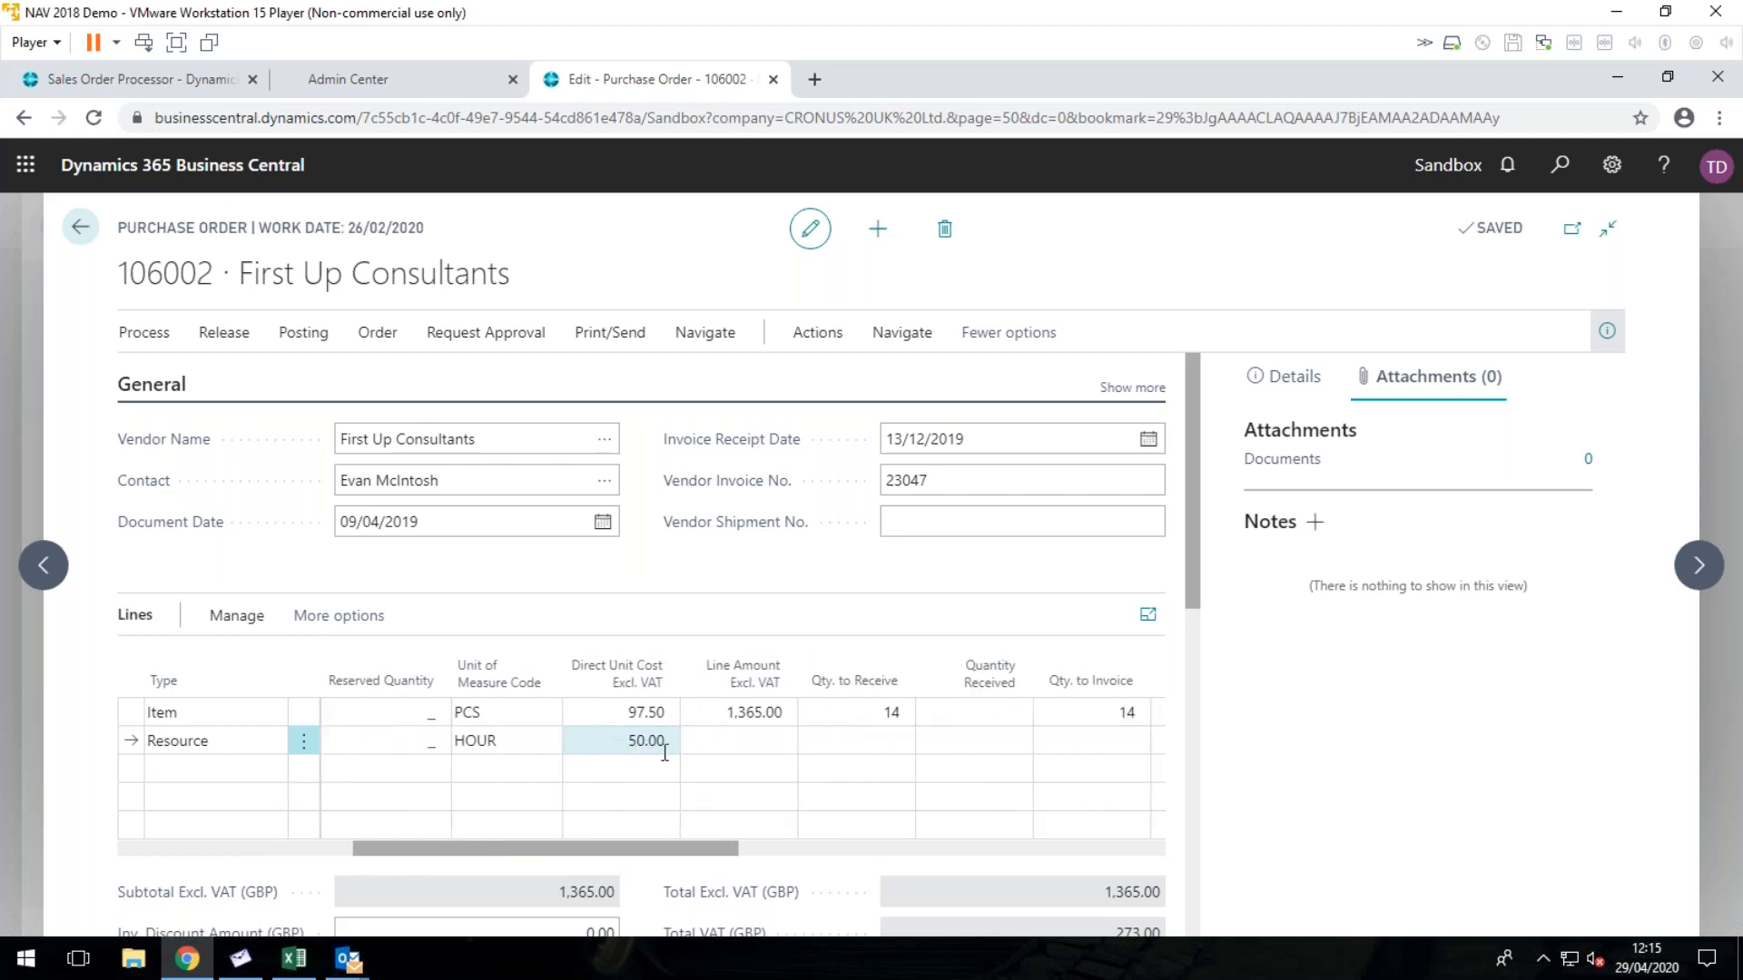
{"action": "left_click_drag", "start_coordinate": [576, 848], "coordinate": [227, 855]}
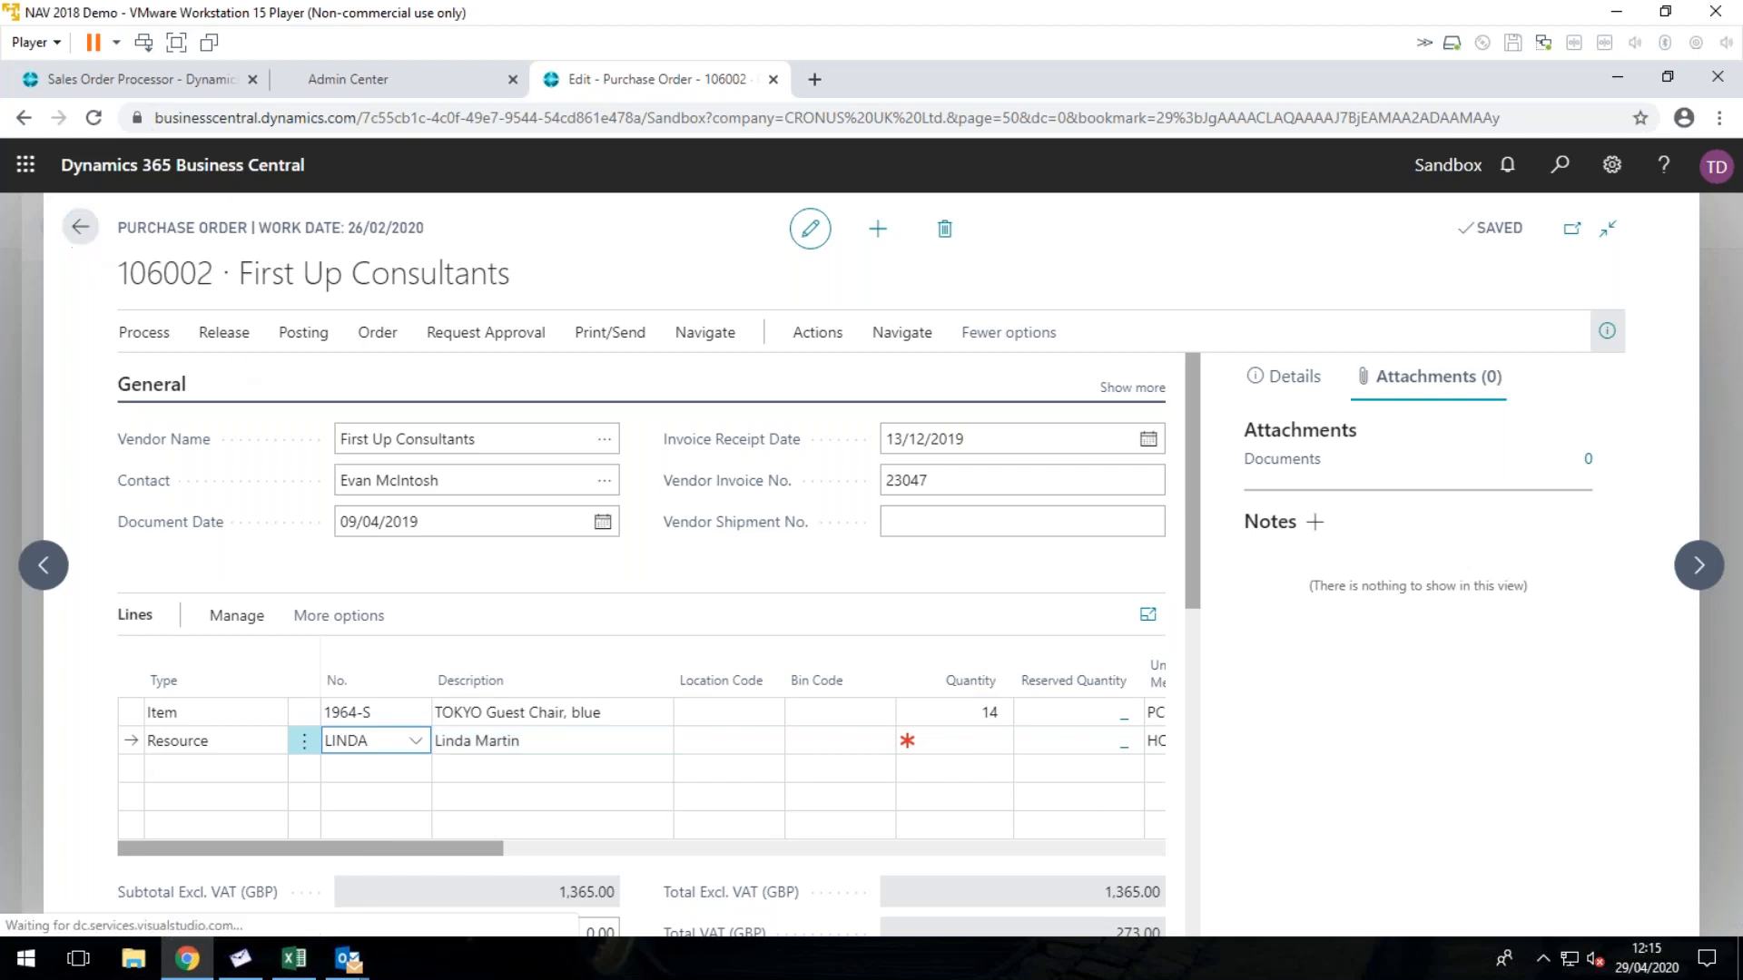
{"action": "left_click", "coordinate": [80, 227]}
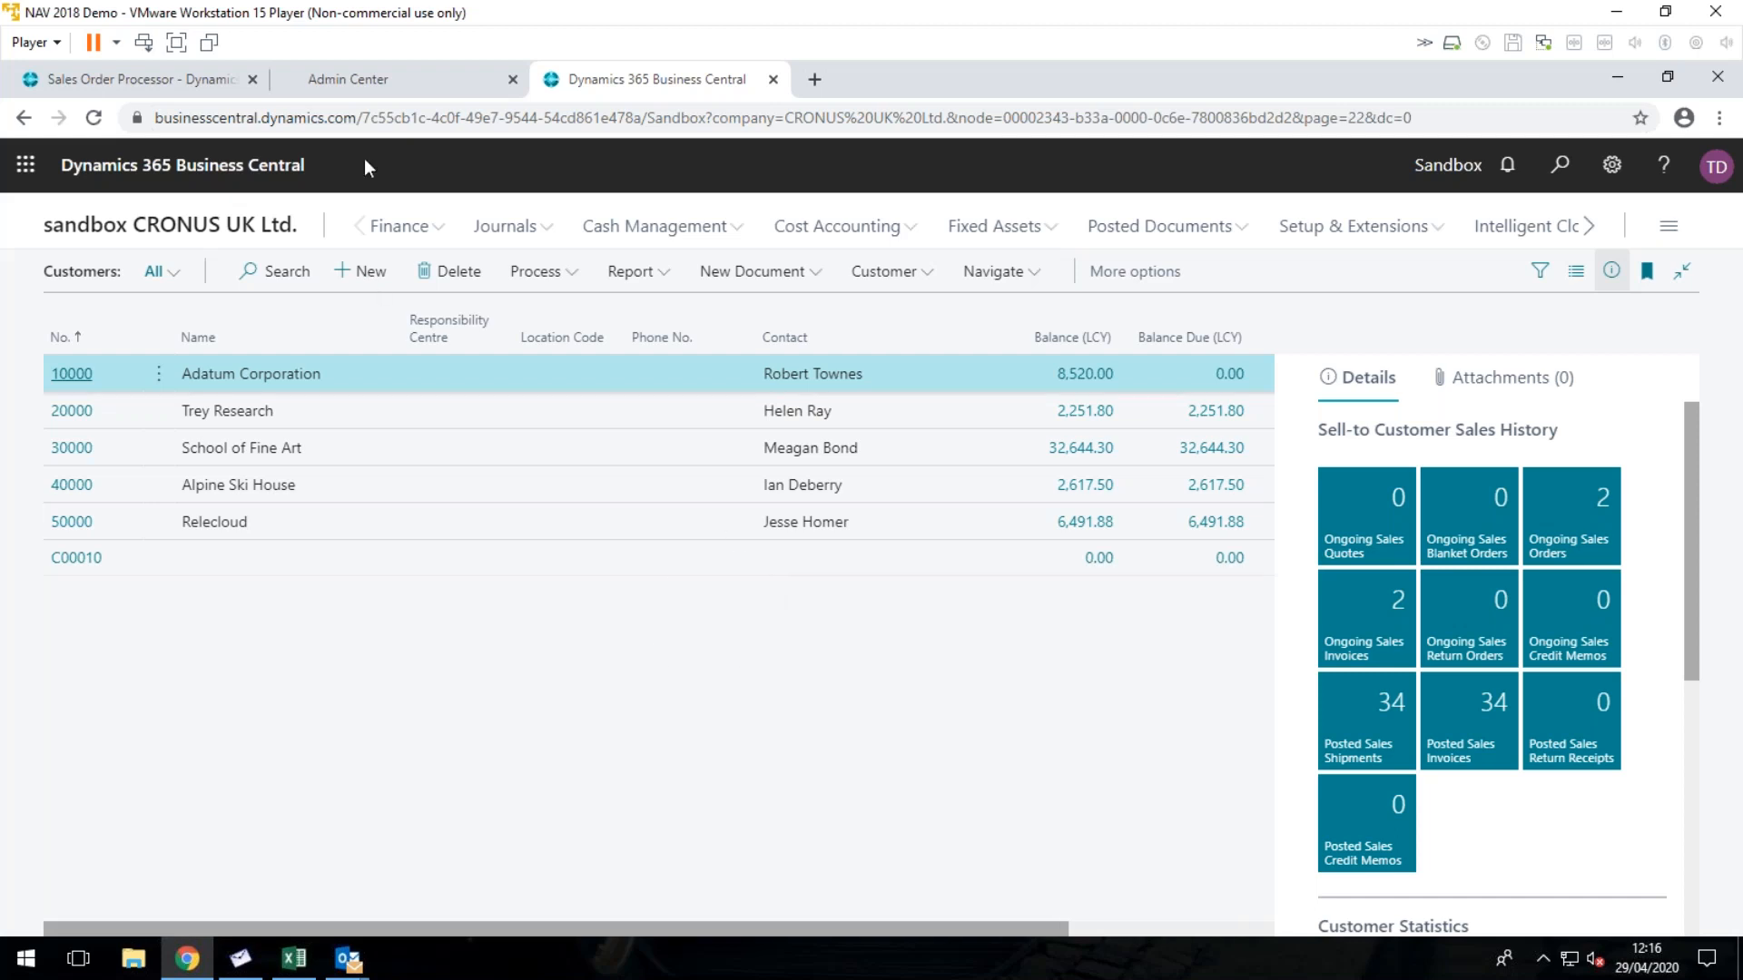
Step: Switch to the Business Central Admin Center, open the Sandbox environment and go to its session management
{"action": "left_click", "coordinate": [377, 80]}
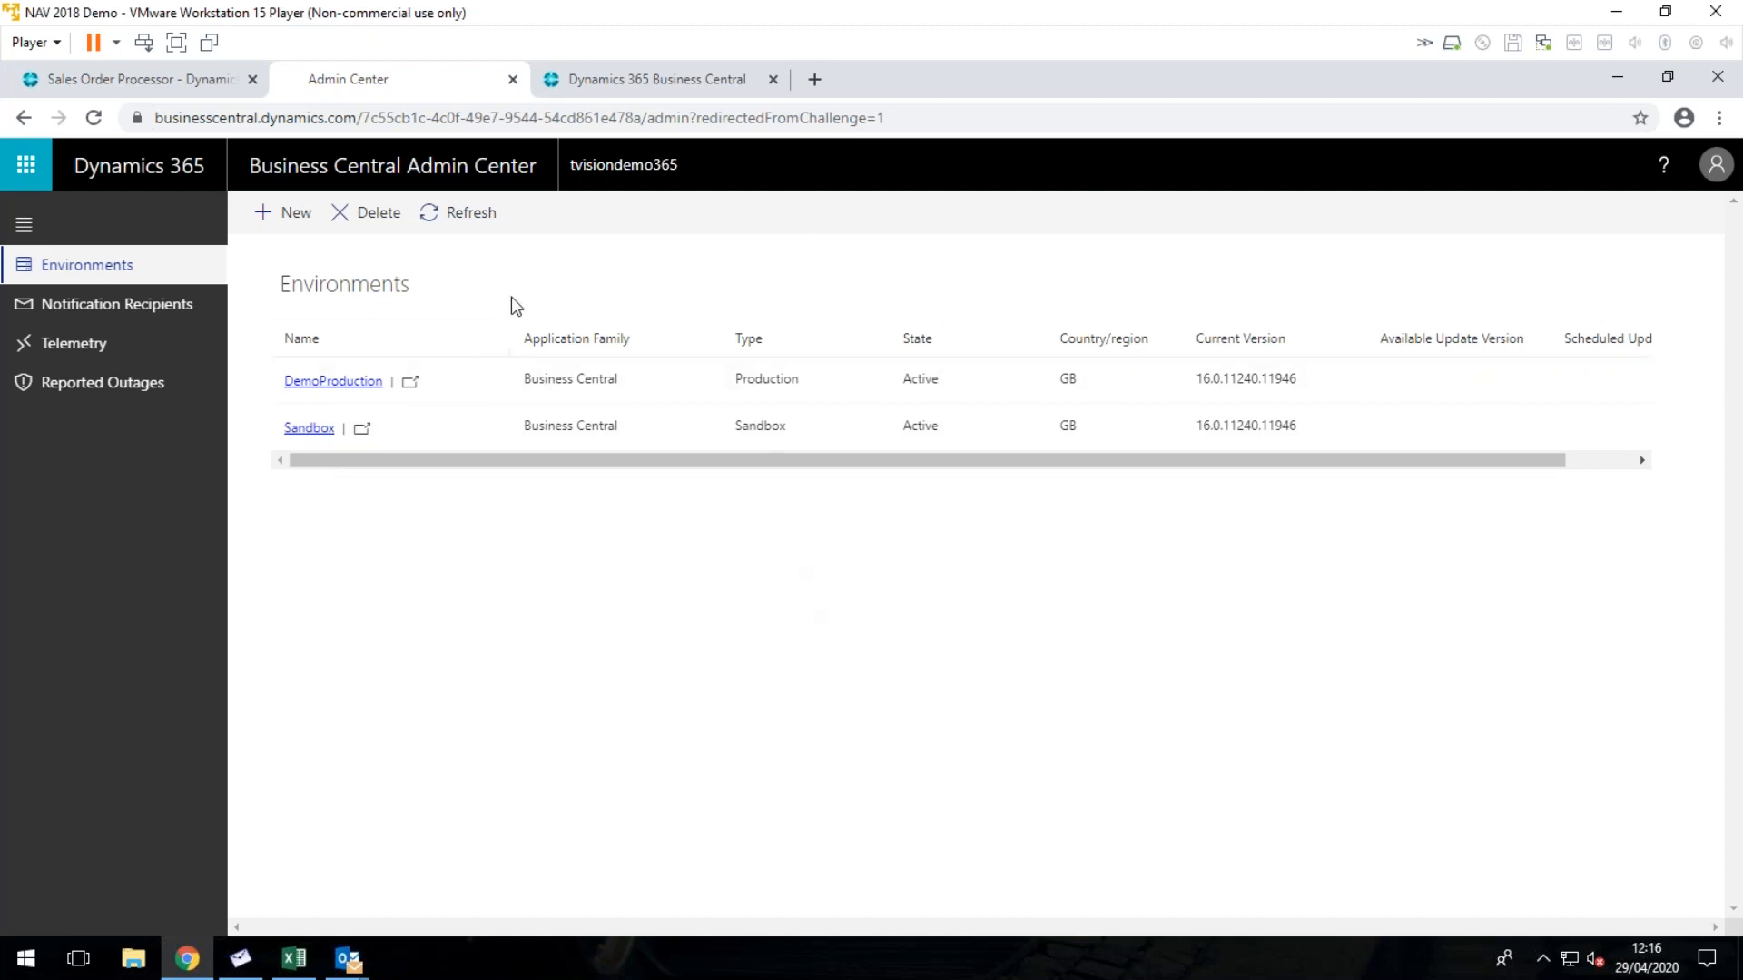
{"action": "left_click", "coordinate": [309, 430]}
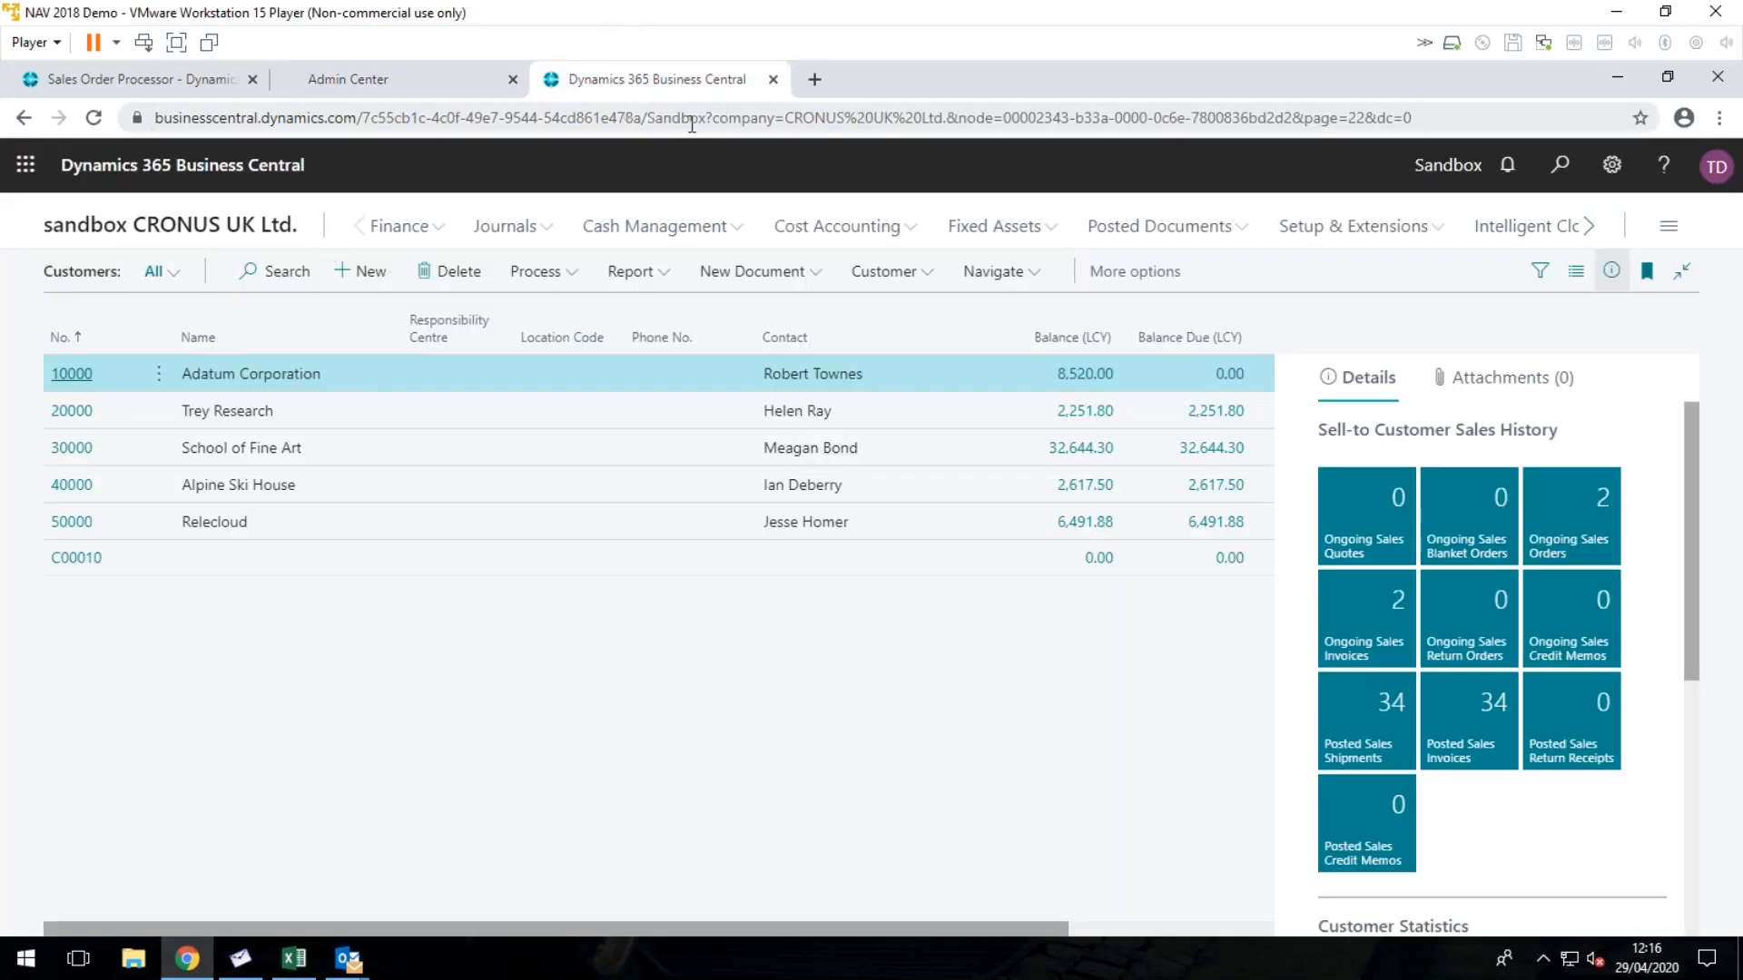
{"action": "left_click", "coordinate": [429, 80]}
{"action": "left_click", "coordinate": [310, 428]}
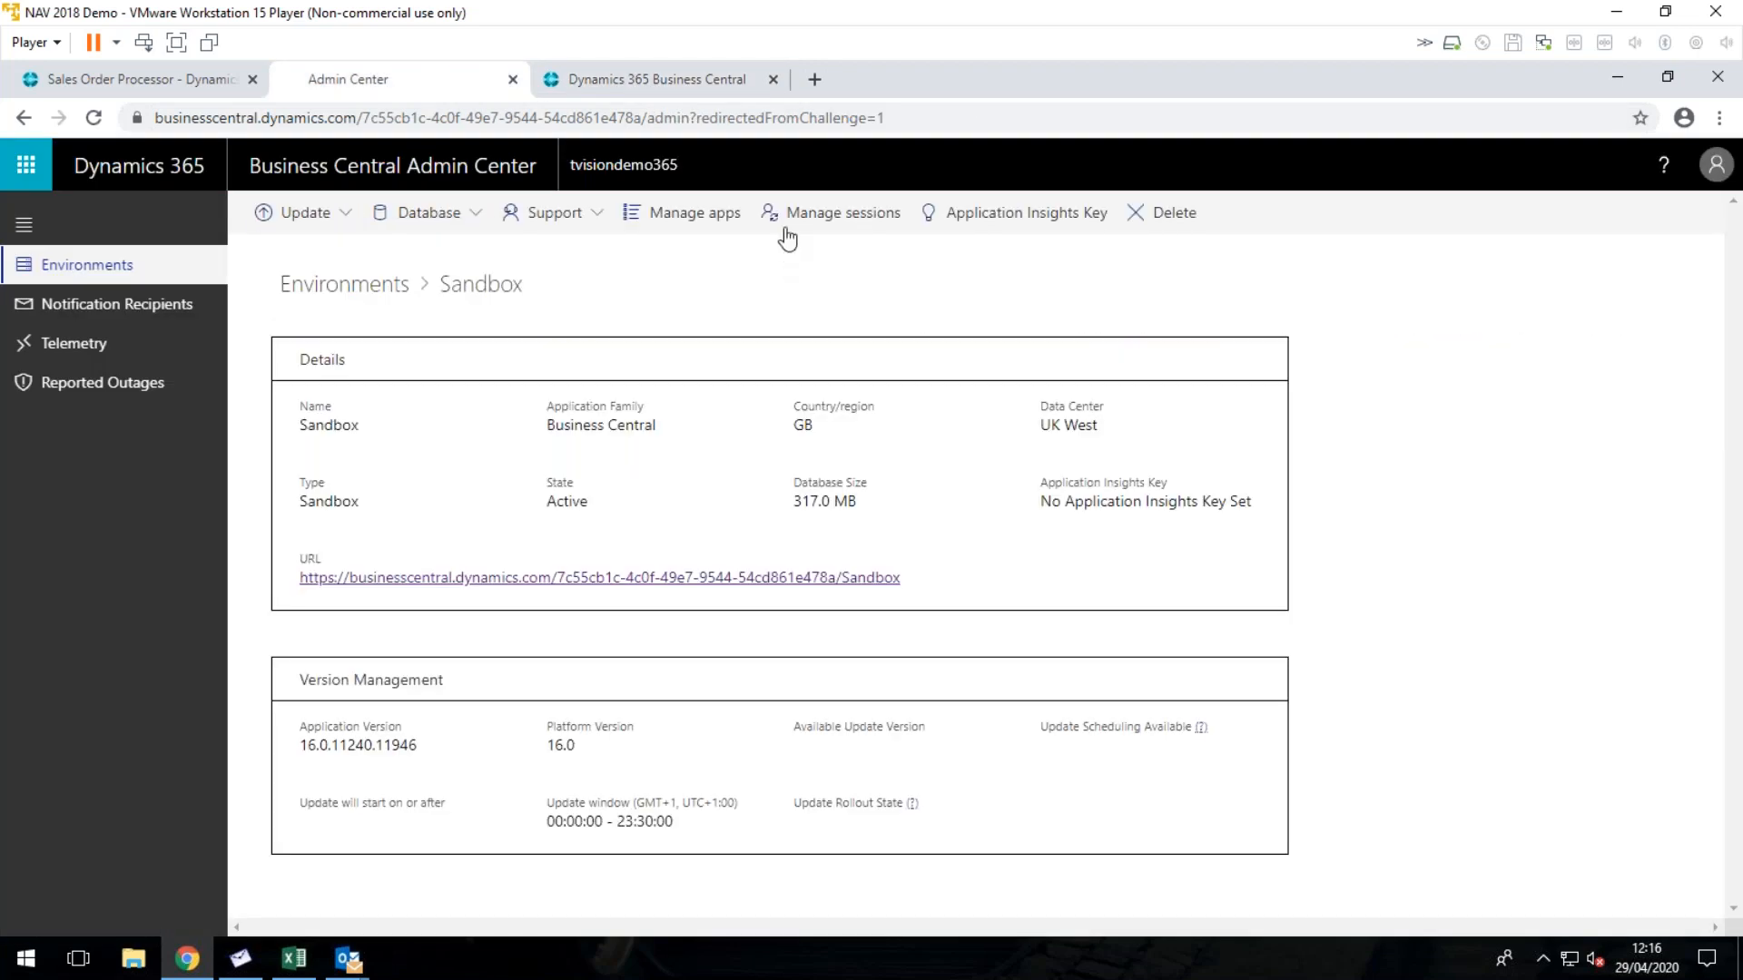
{"action": "left_click", "coordinate": [843, 220]}
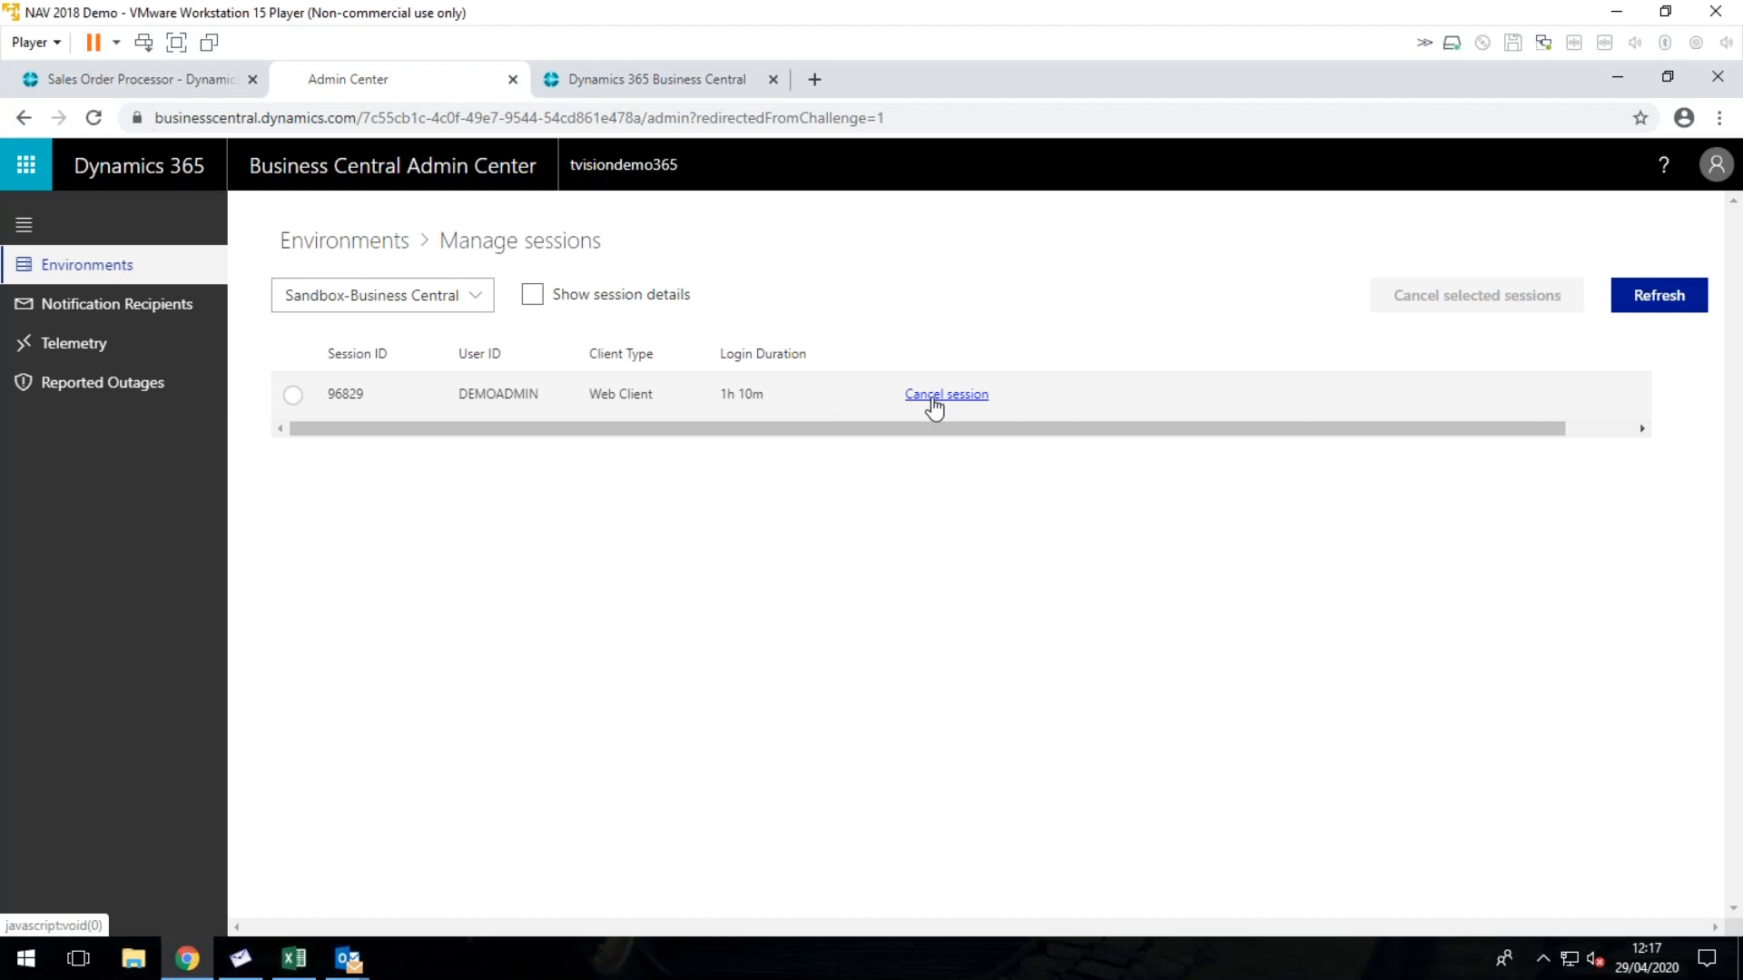
Step: Show the session details and examine the additional columns for the active session
{"action": "left_click", "coordinate": [534, 298]}
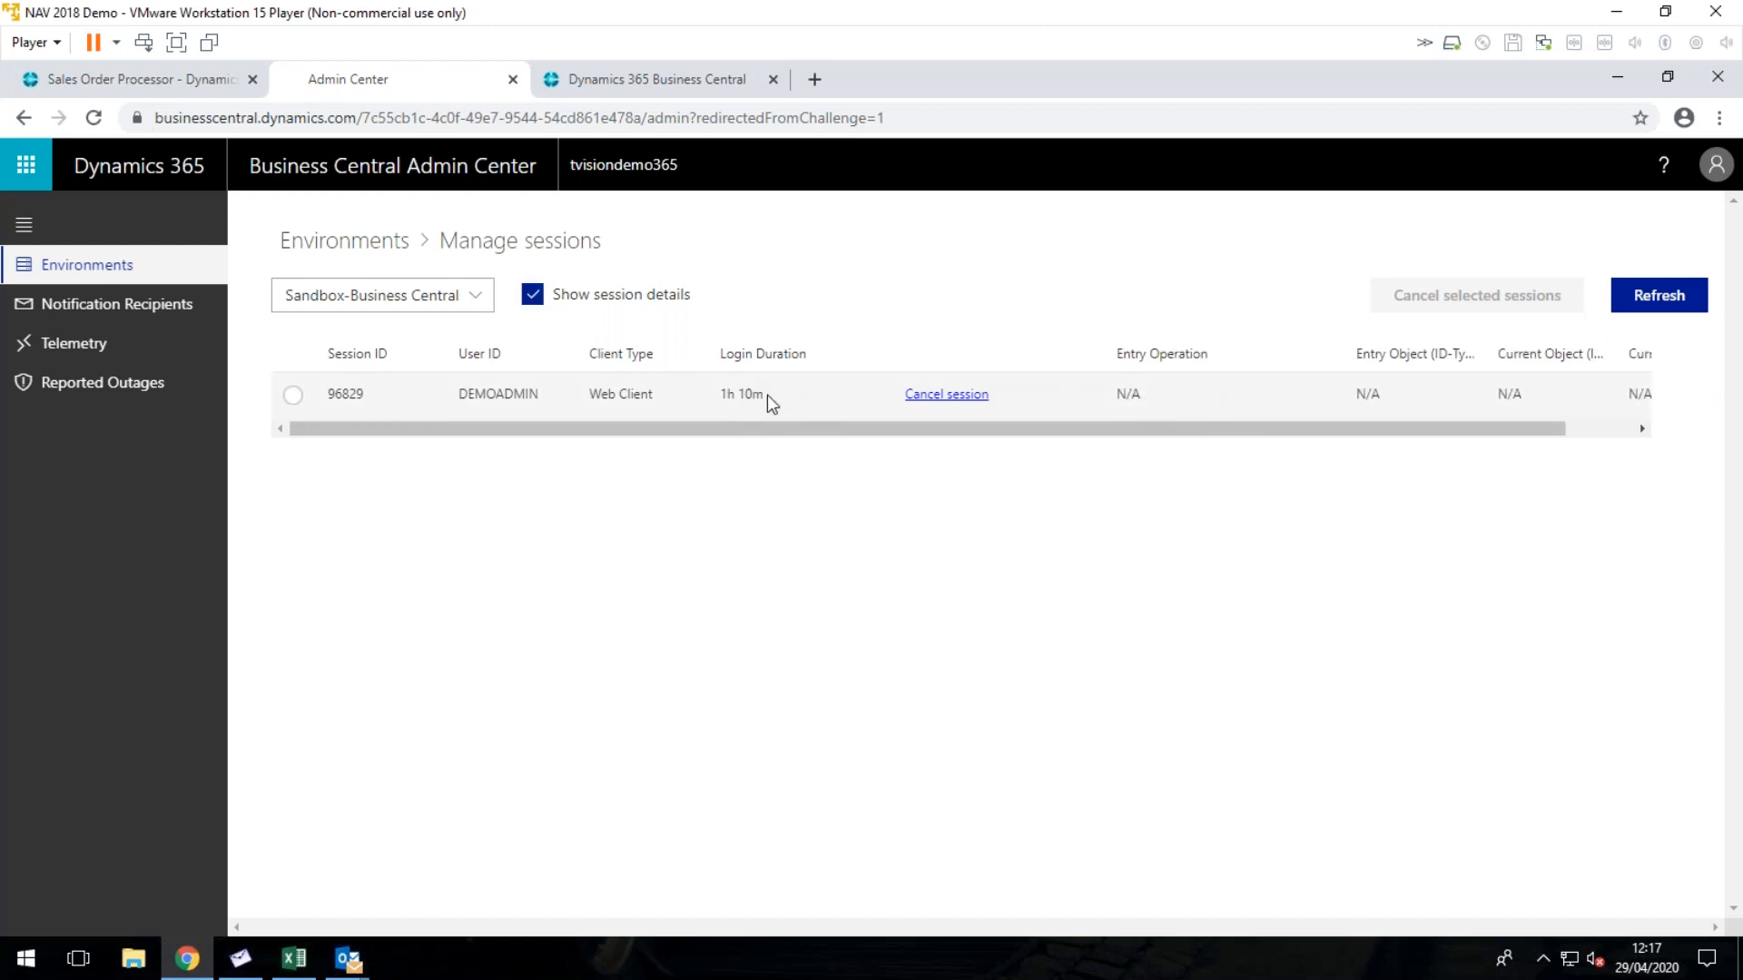
{"action": "left_click_drag", "start_coordinate": [766, 434], "coordinate": [998, 443]}
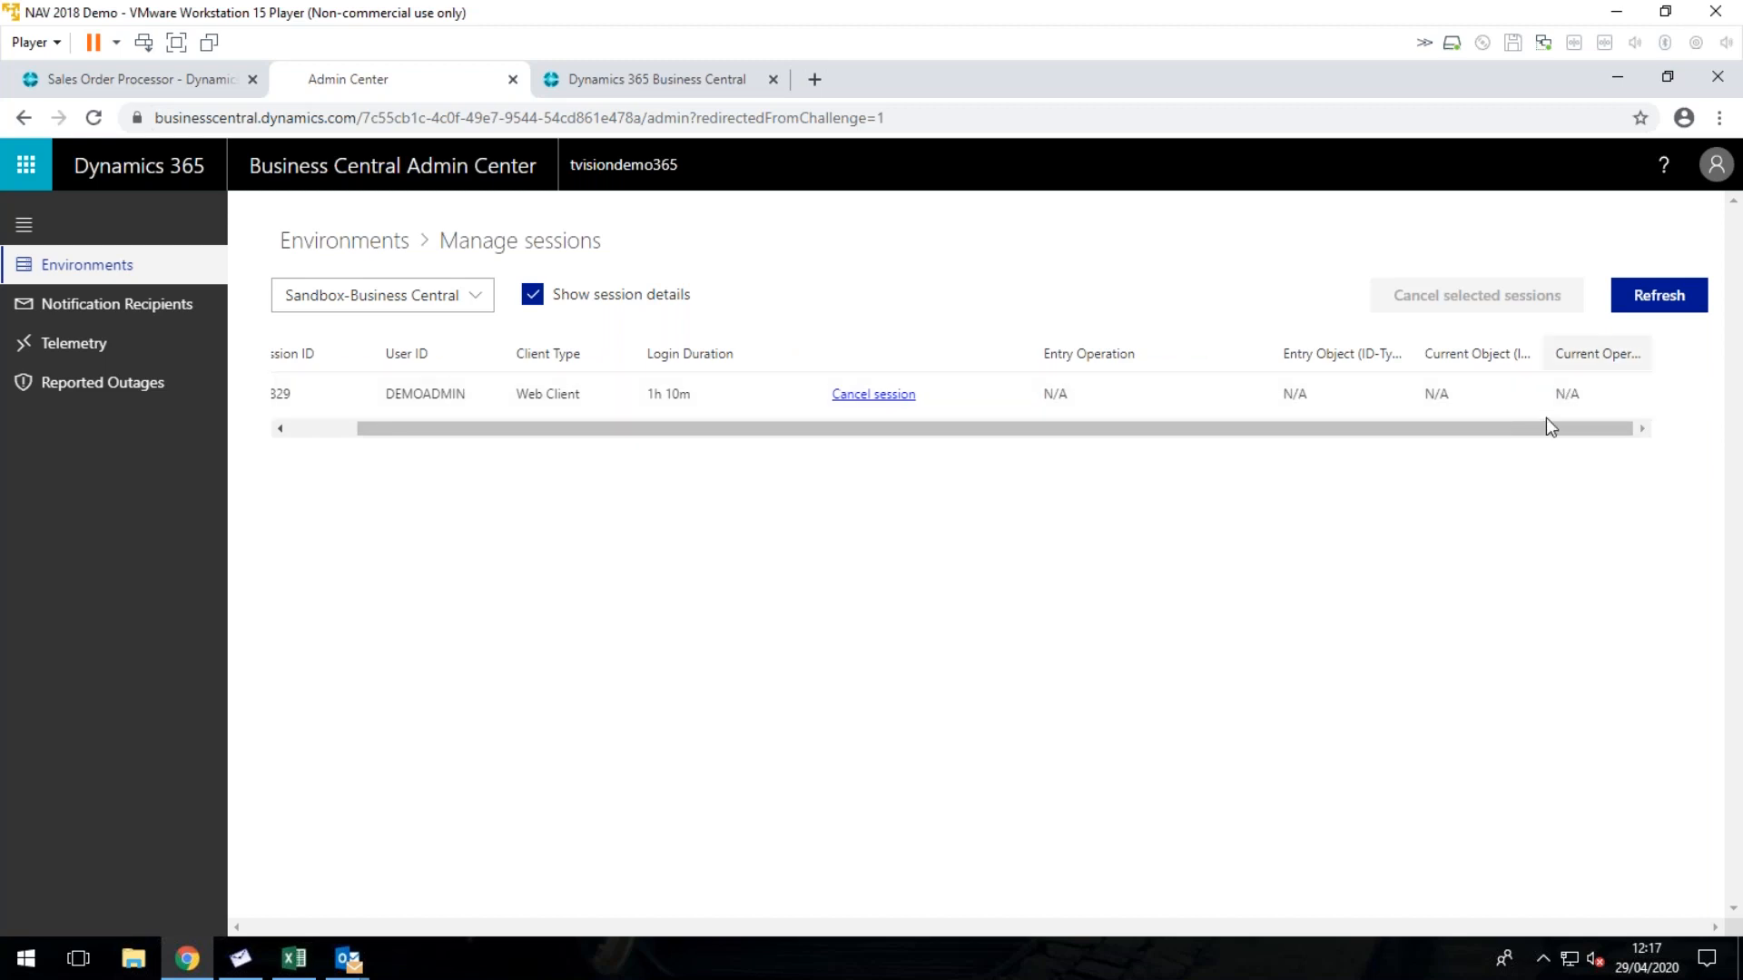
{"action": "left_click_drag", "start_coordinate": [1222, 428], "coordinate": [799, 440]}
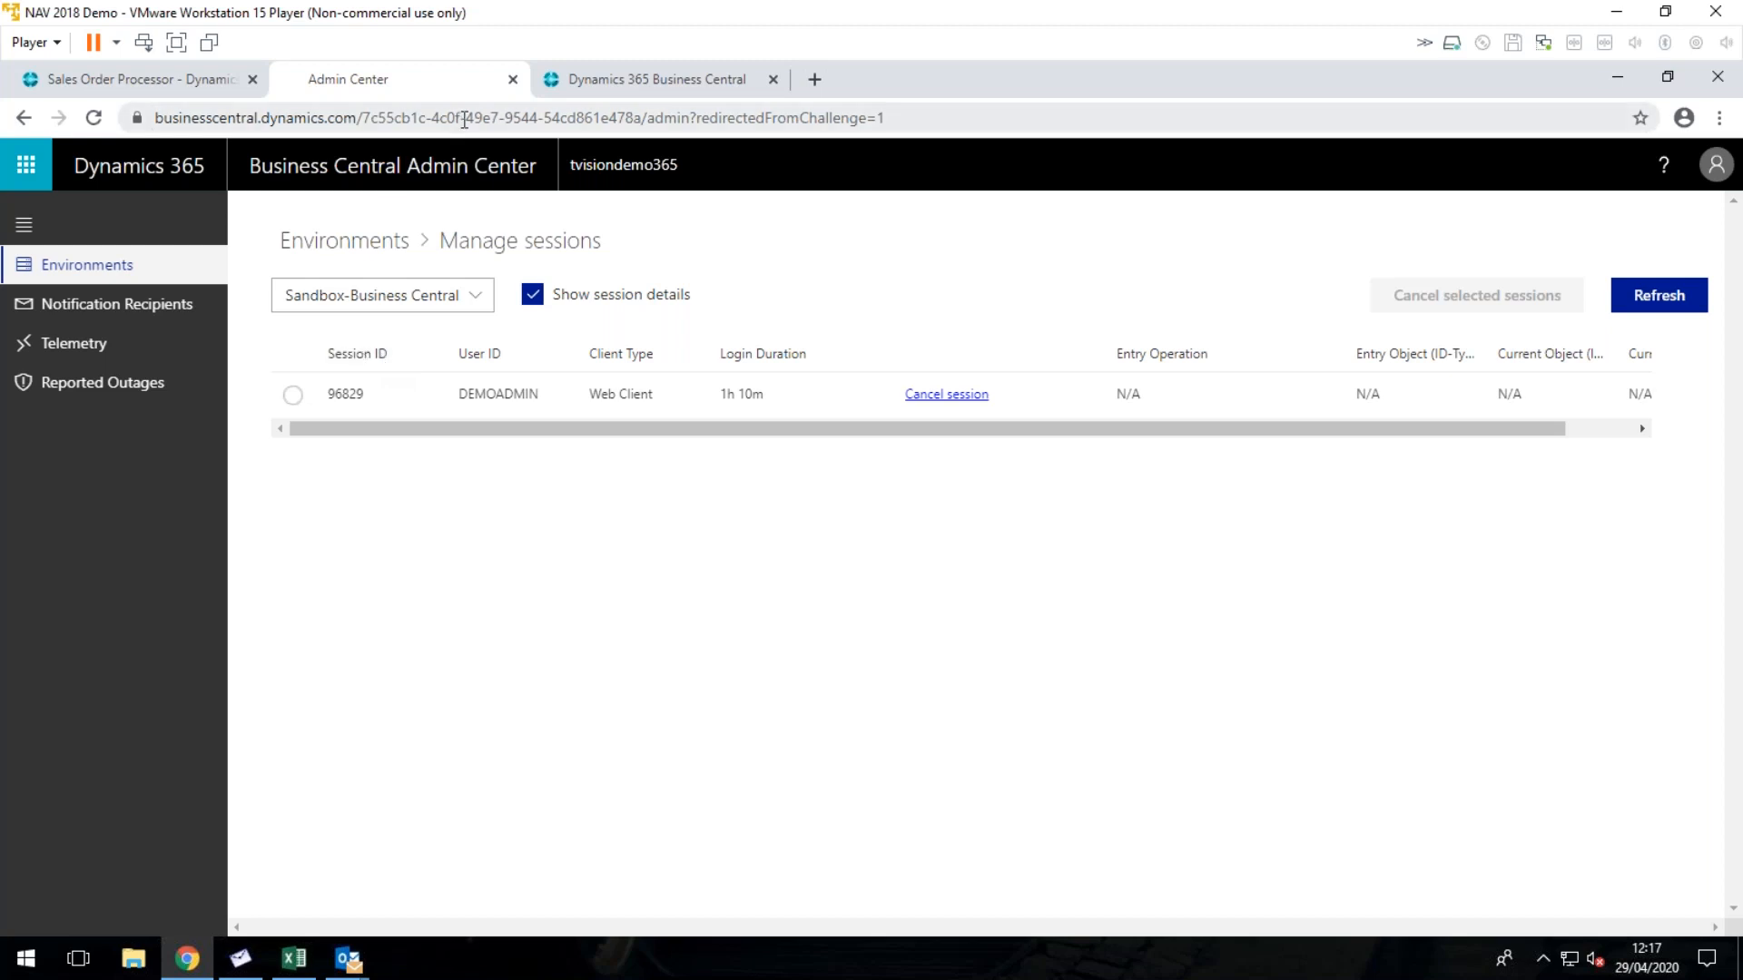
Step: Switch to the production environment of Business Central, open its Customers list and view the page's Excel options
{"action": "left_click", "coordinate": [636, 79]}
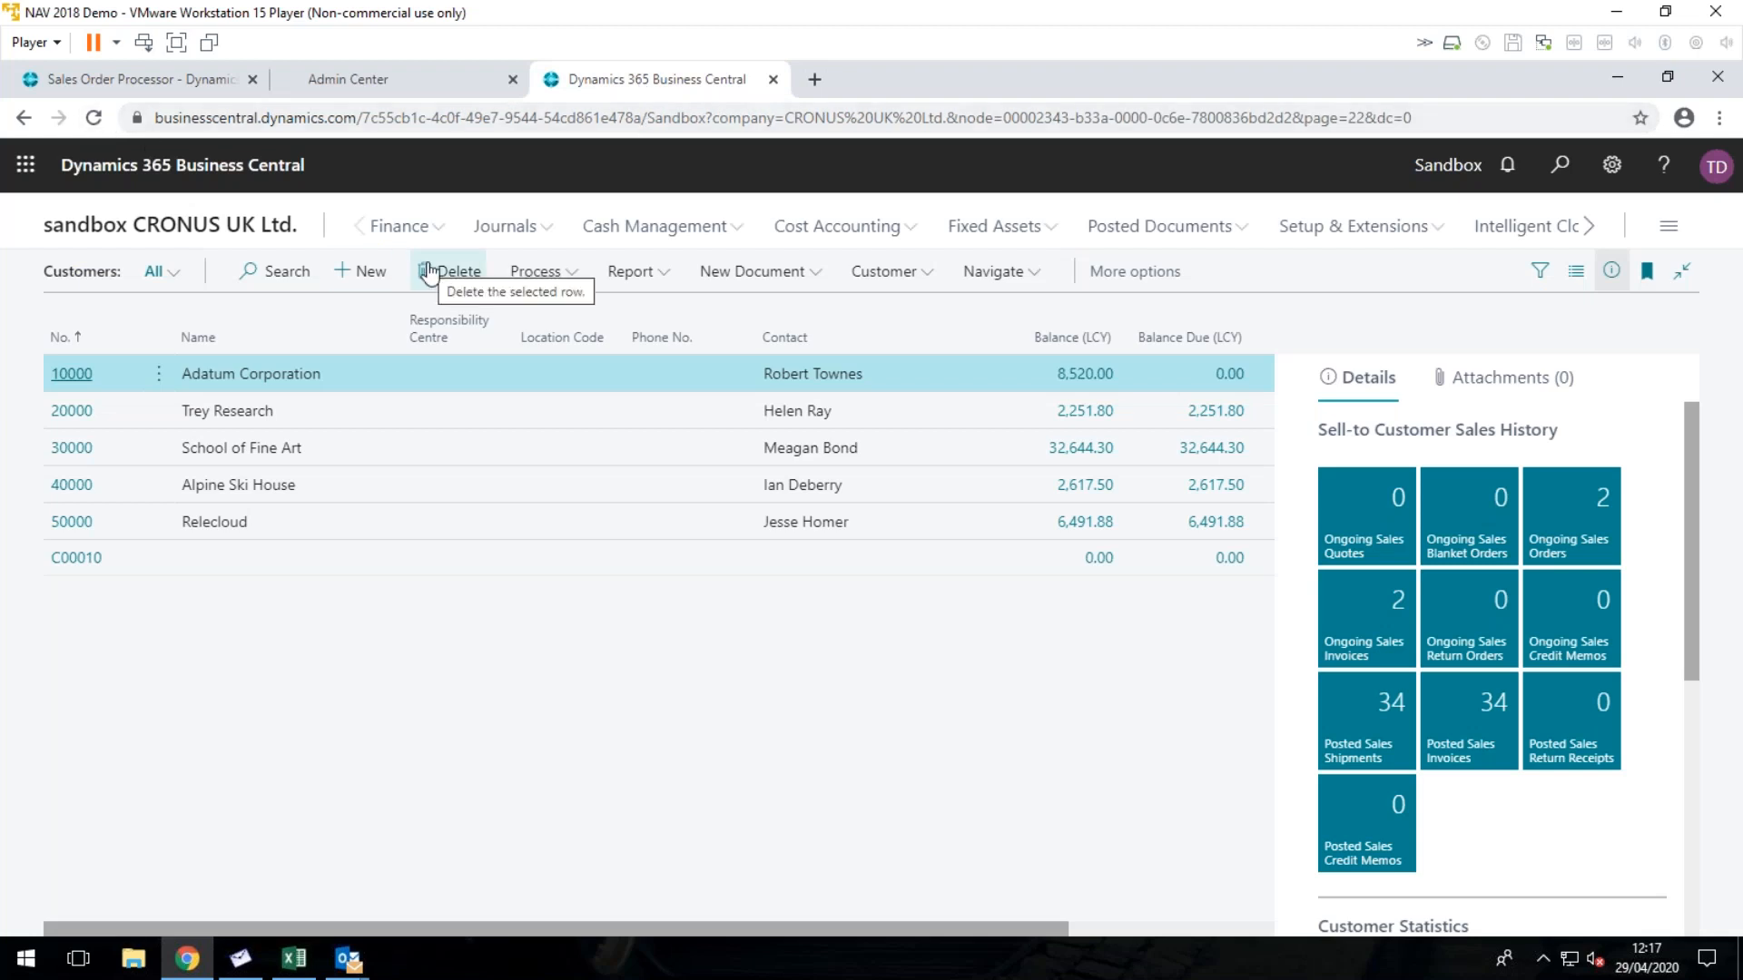
{"action": "left_click", "coordinate": [118, 82]}
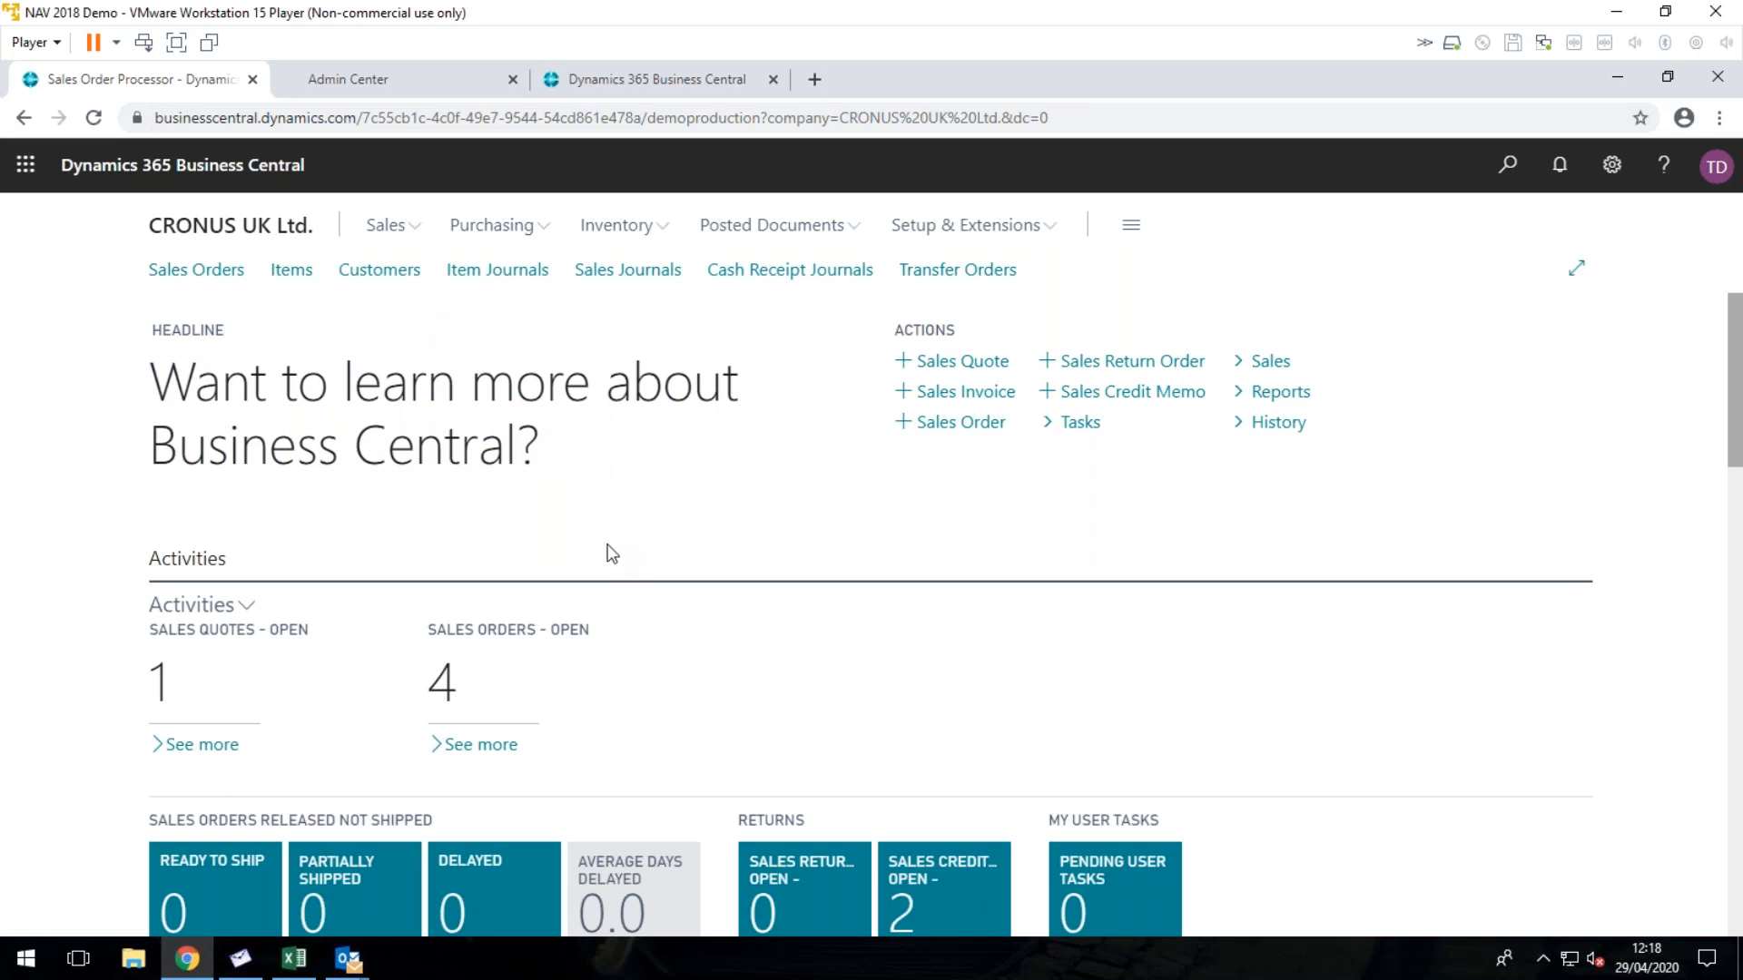
{"action": "left_click", "coordinate": [402, 277]}
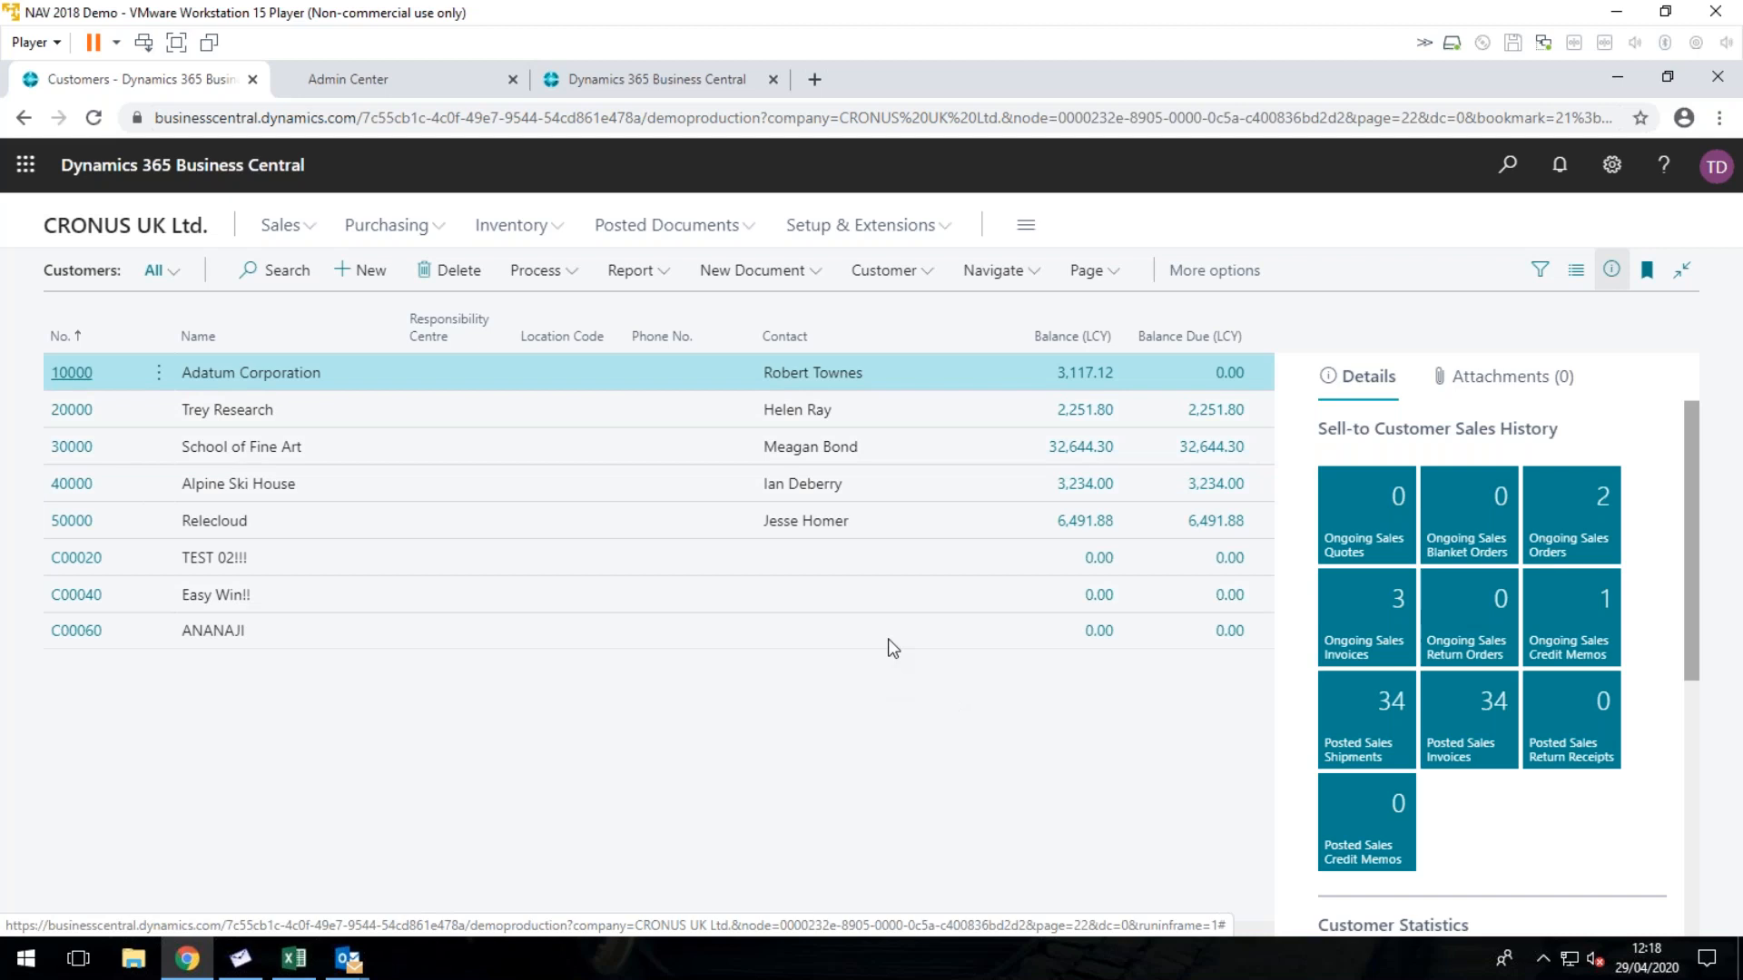
{"action": "left_click", "coordinate": [1112, 273]}
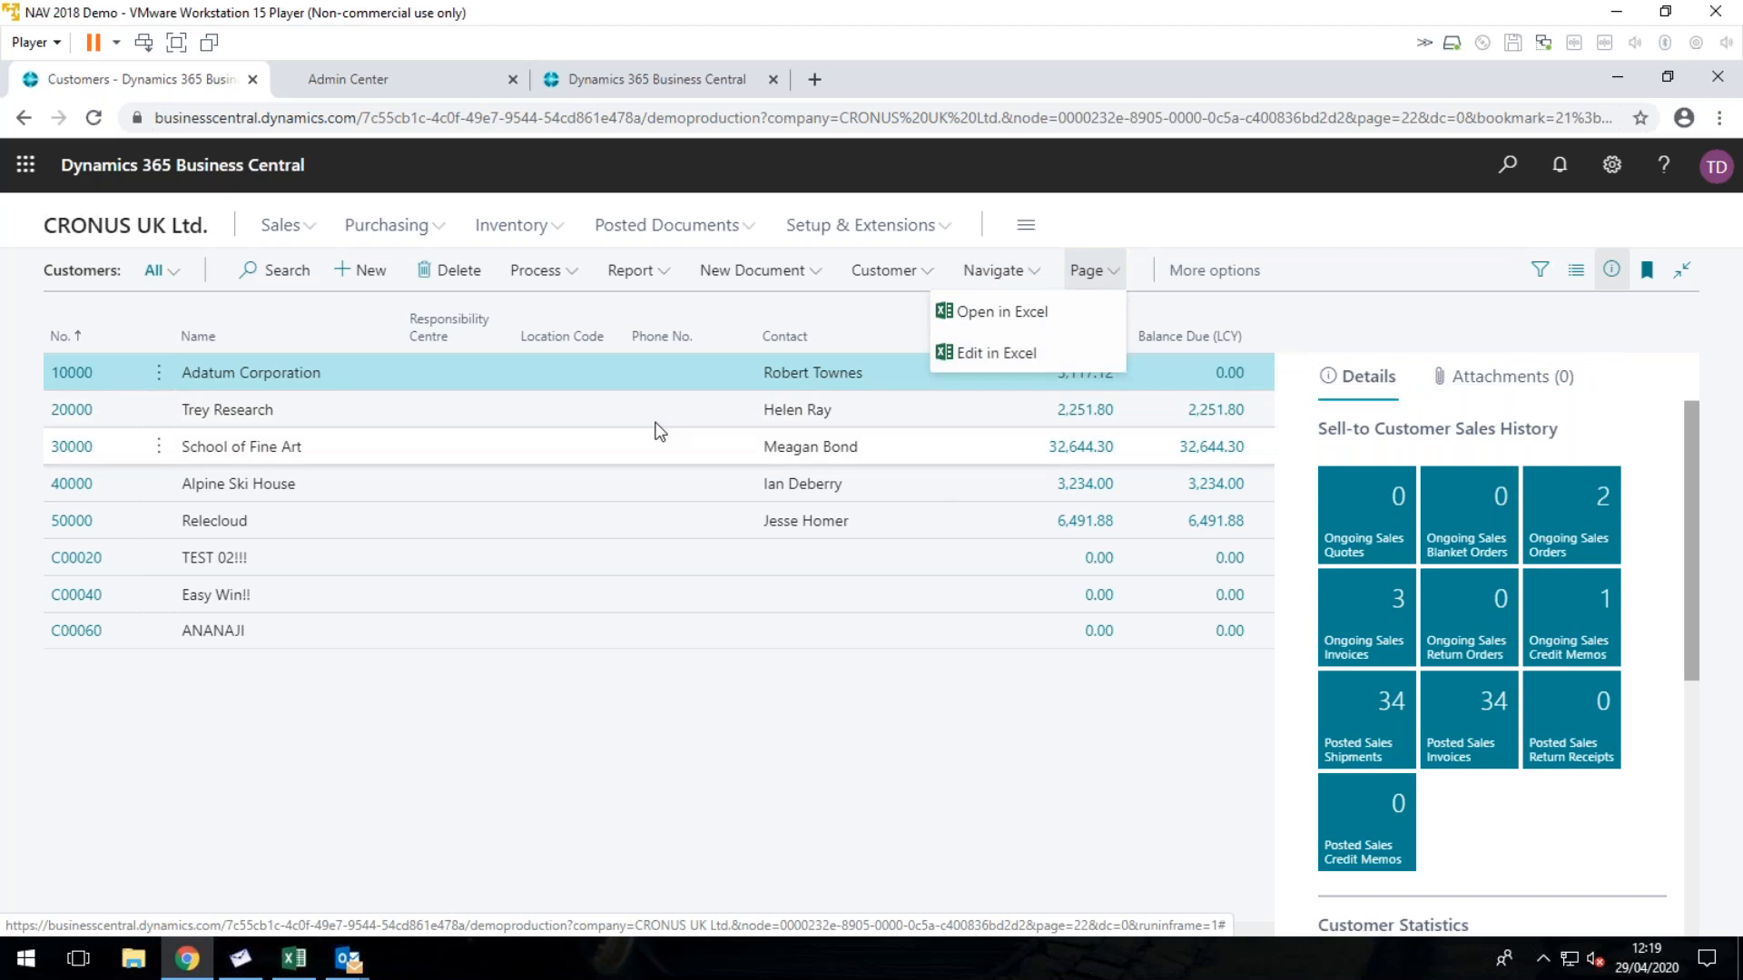
Step: Switch back to the sandbox, find the Users list and open the first user's card
{"action": "left_click", "coordinate": [652, 80]}
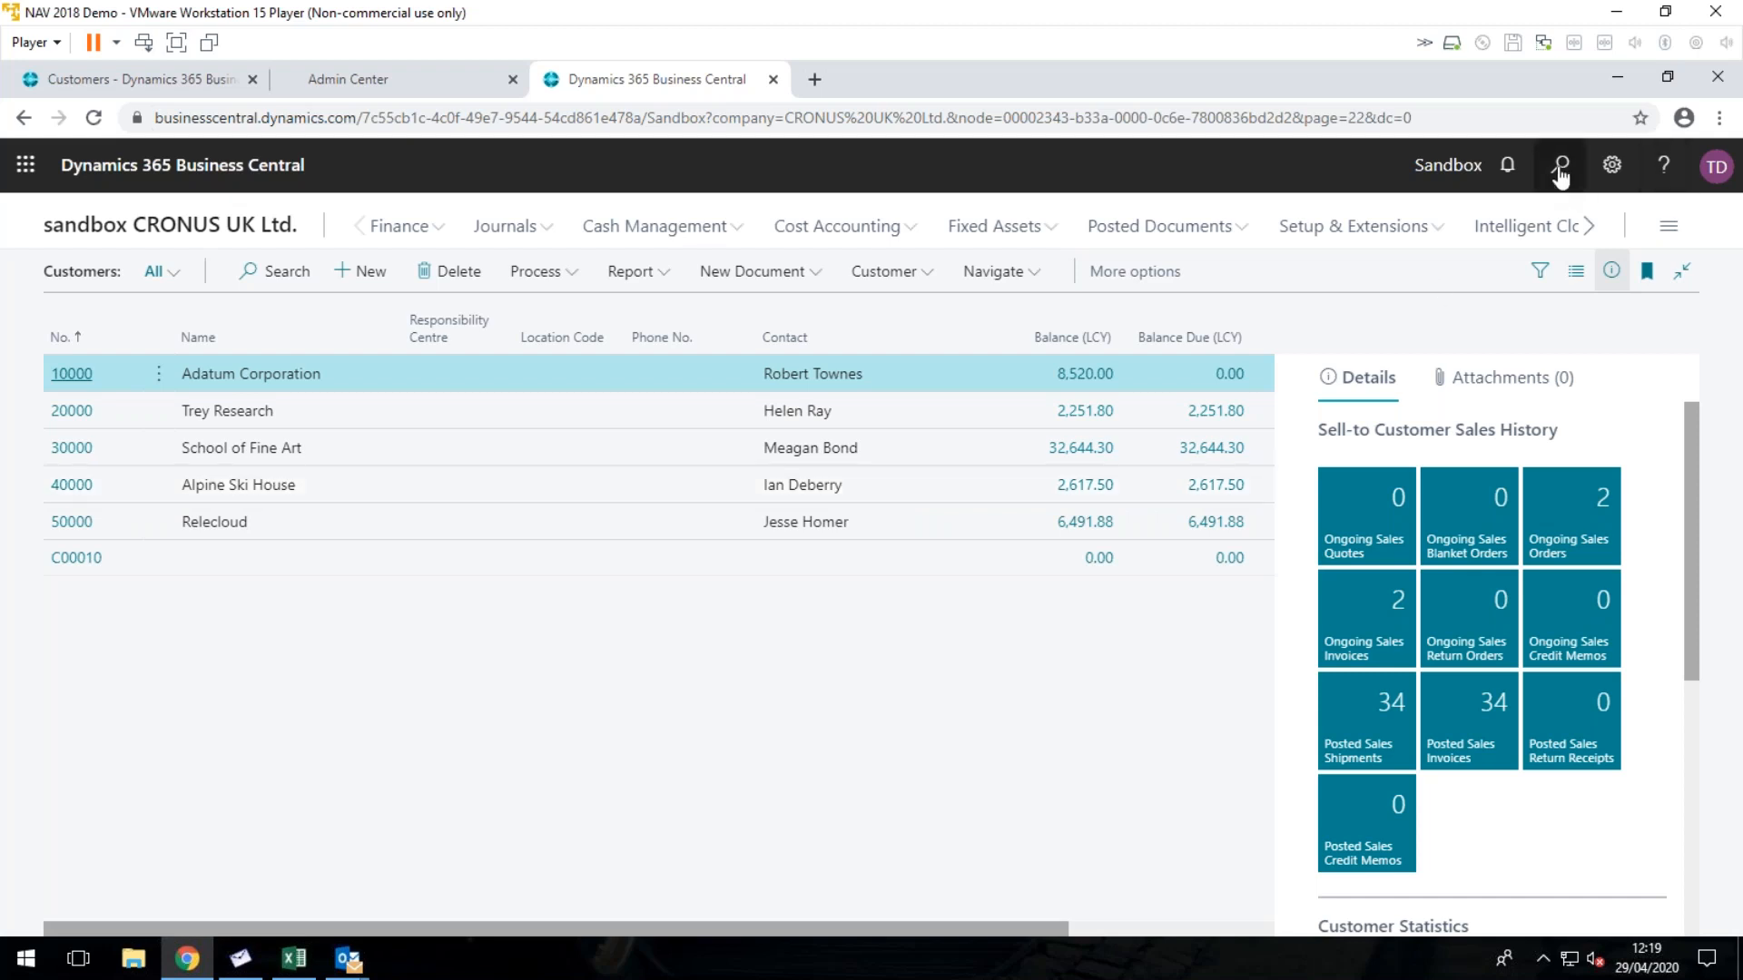
{"action": "left_click", "coordinate": [1560, 169]}
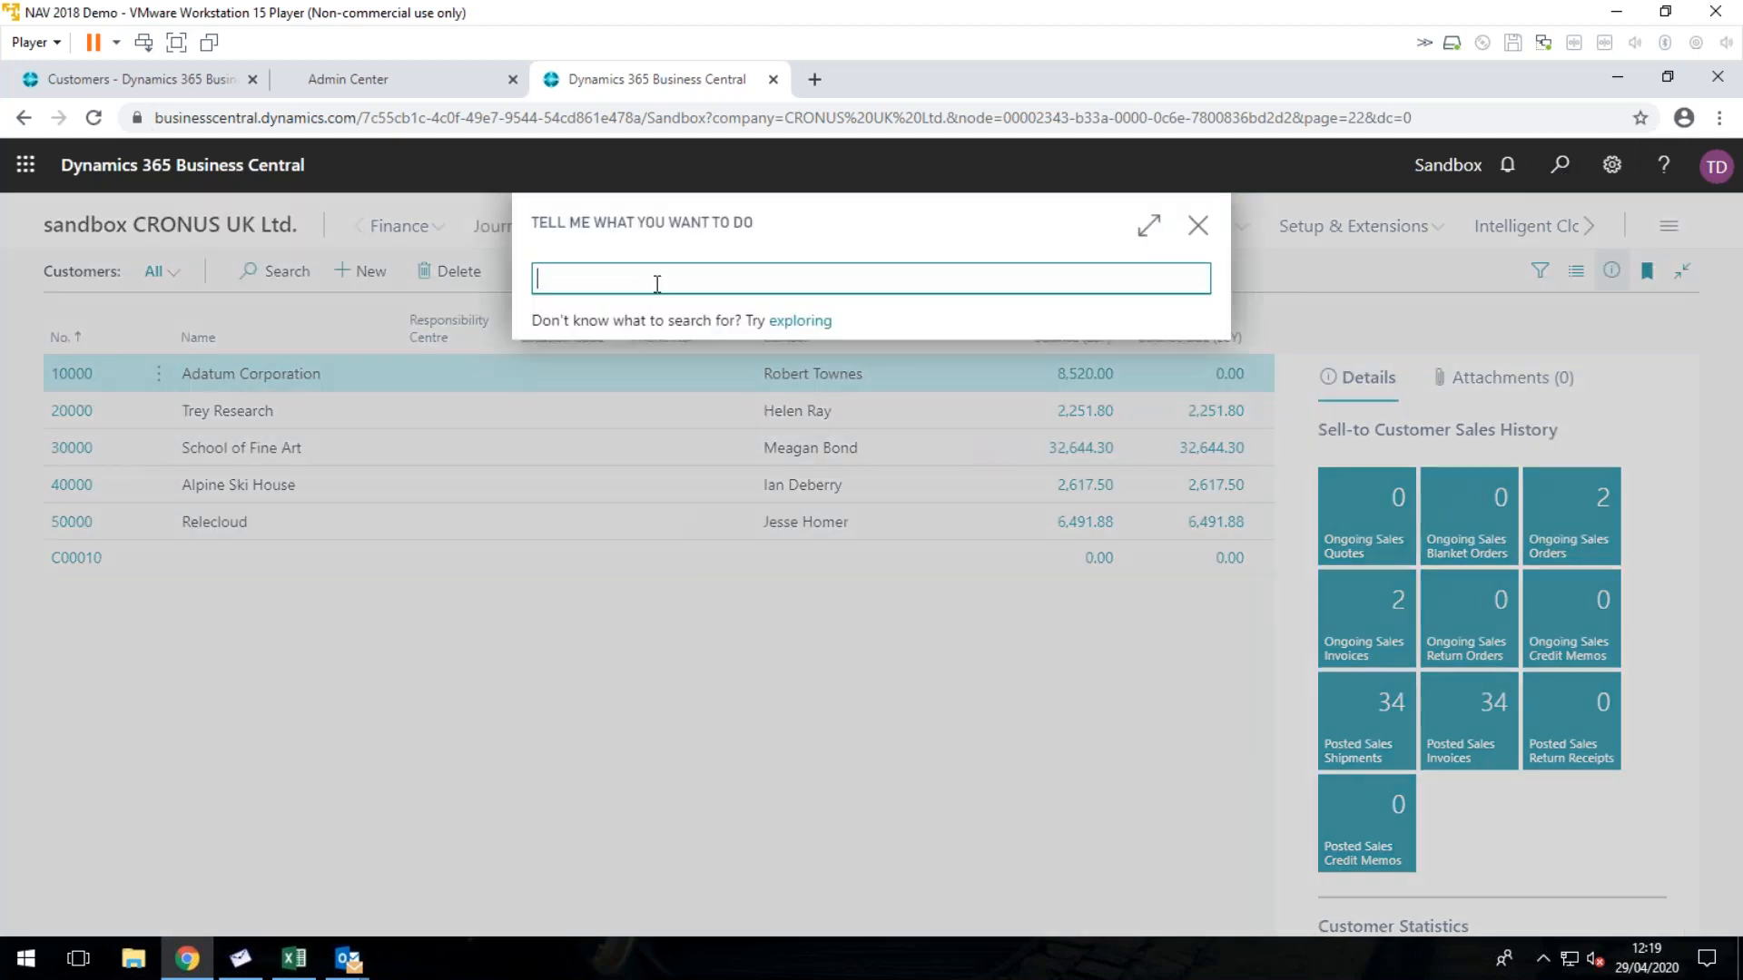
{"action": "type", "text": "users"}
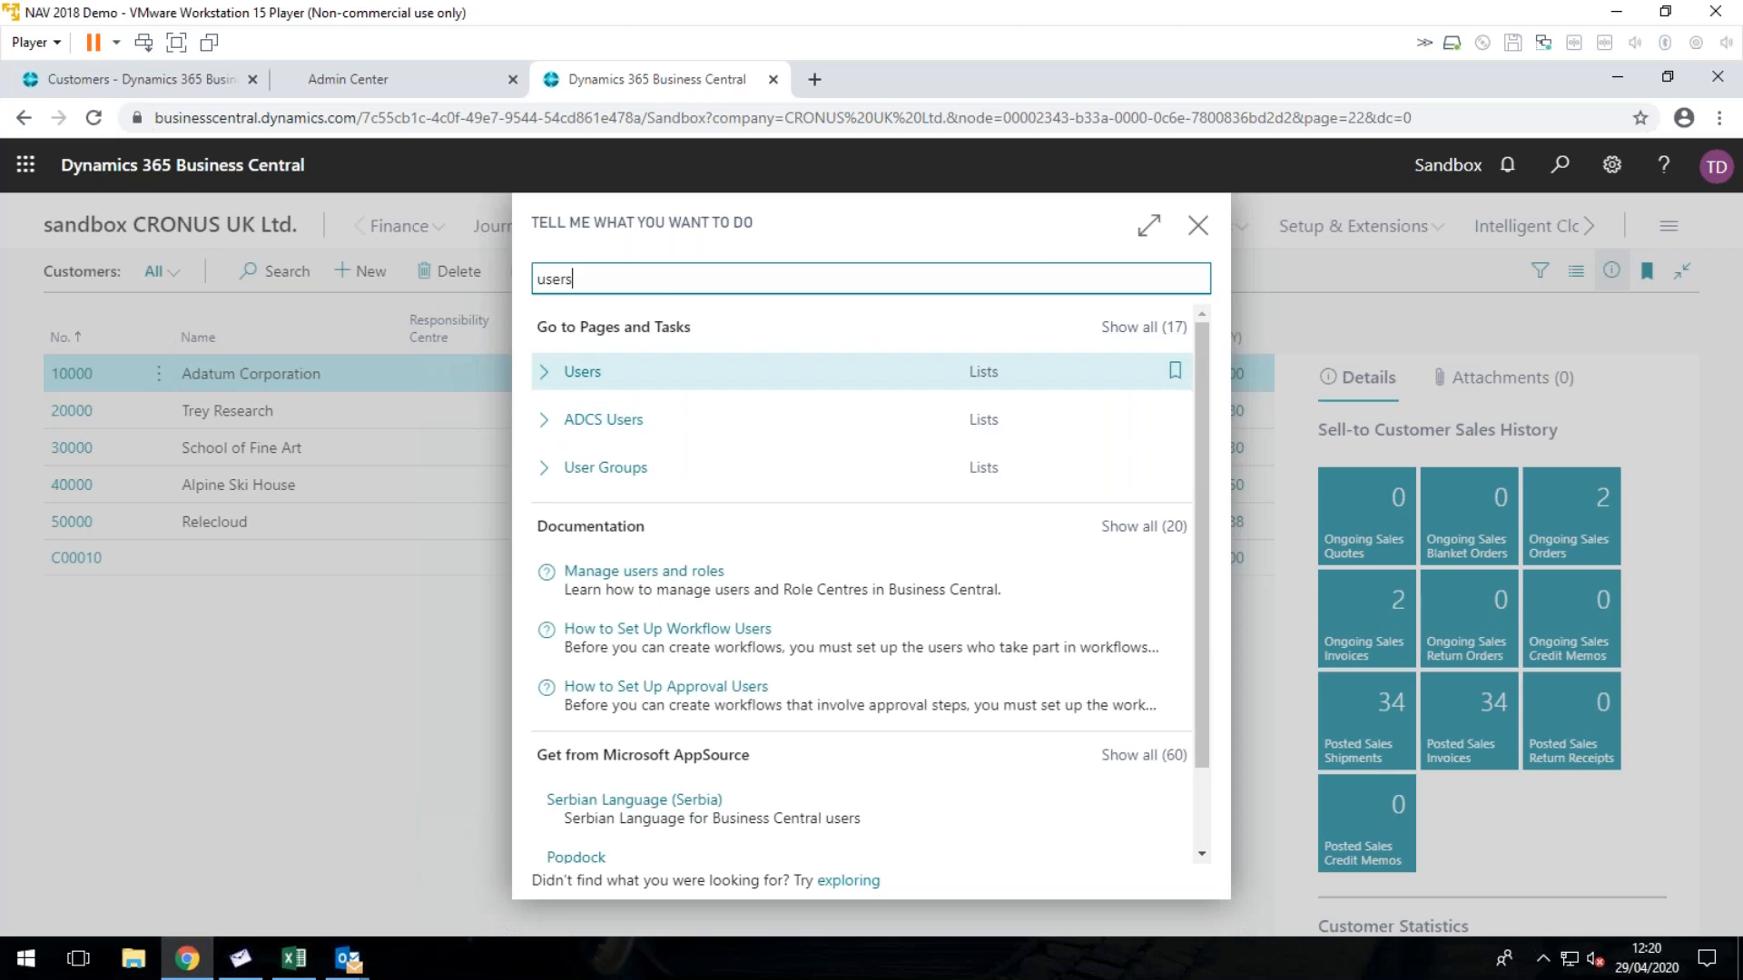
{"action": "key", "text": "Return"}
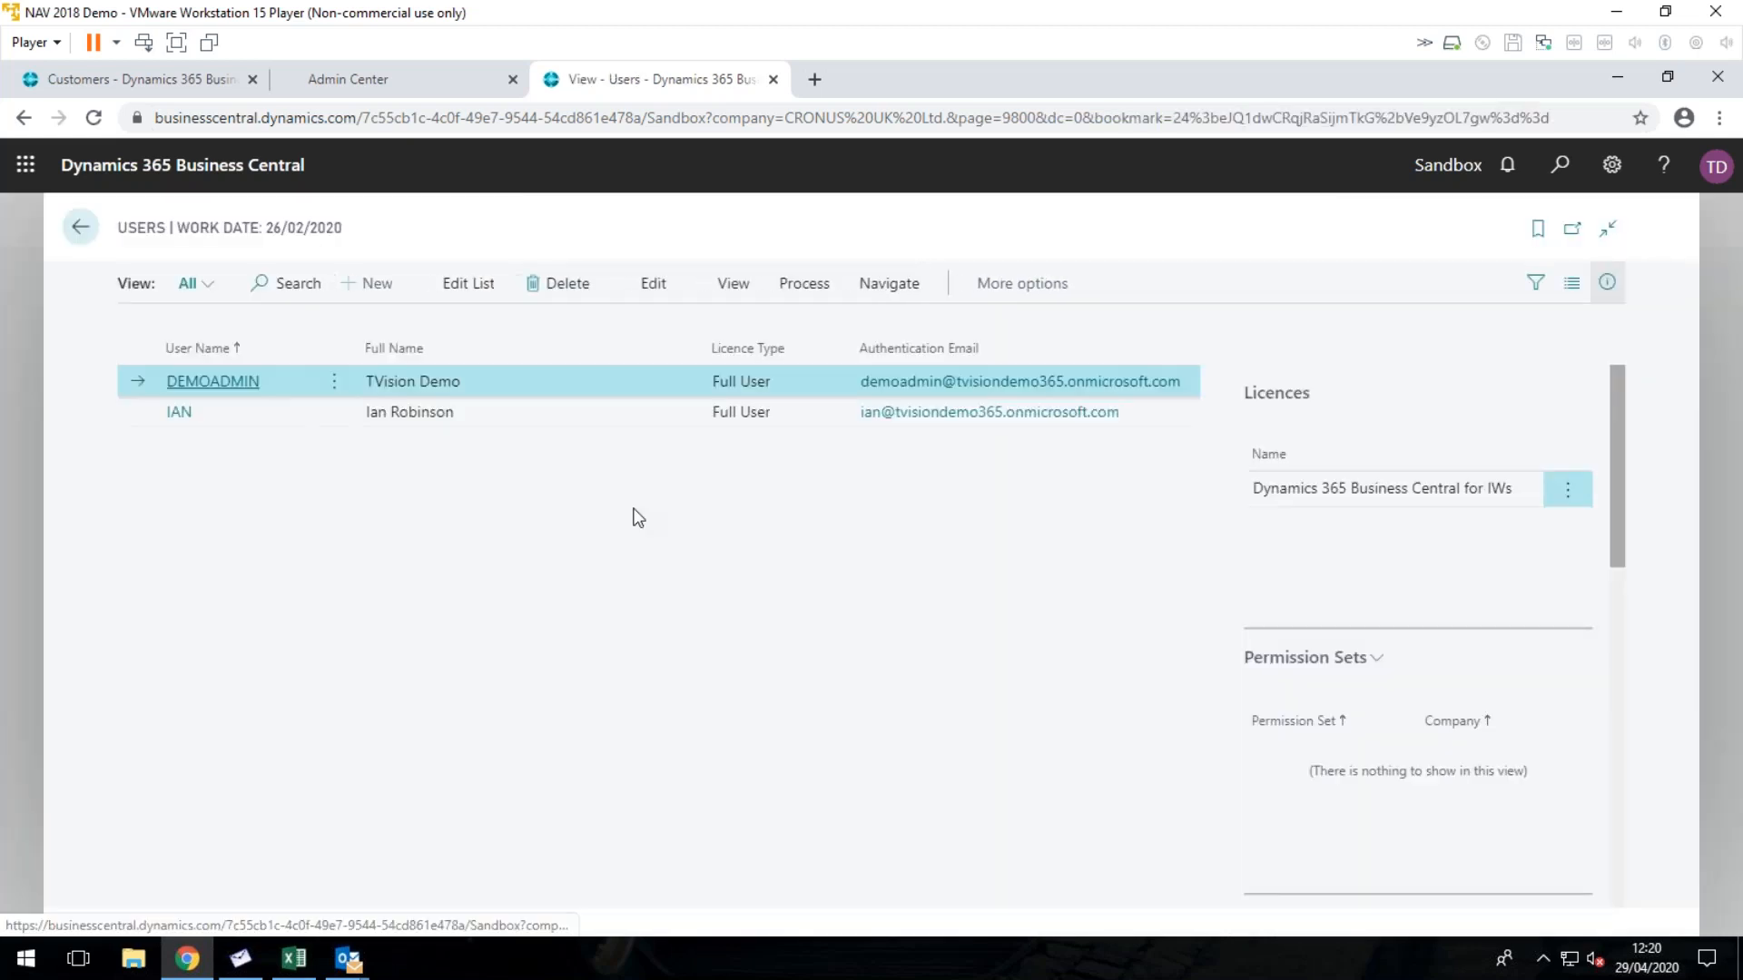
{"action": "left_click", "coordinate": [211, 386]}
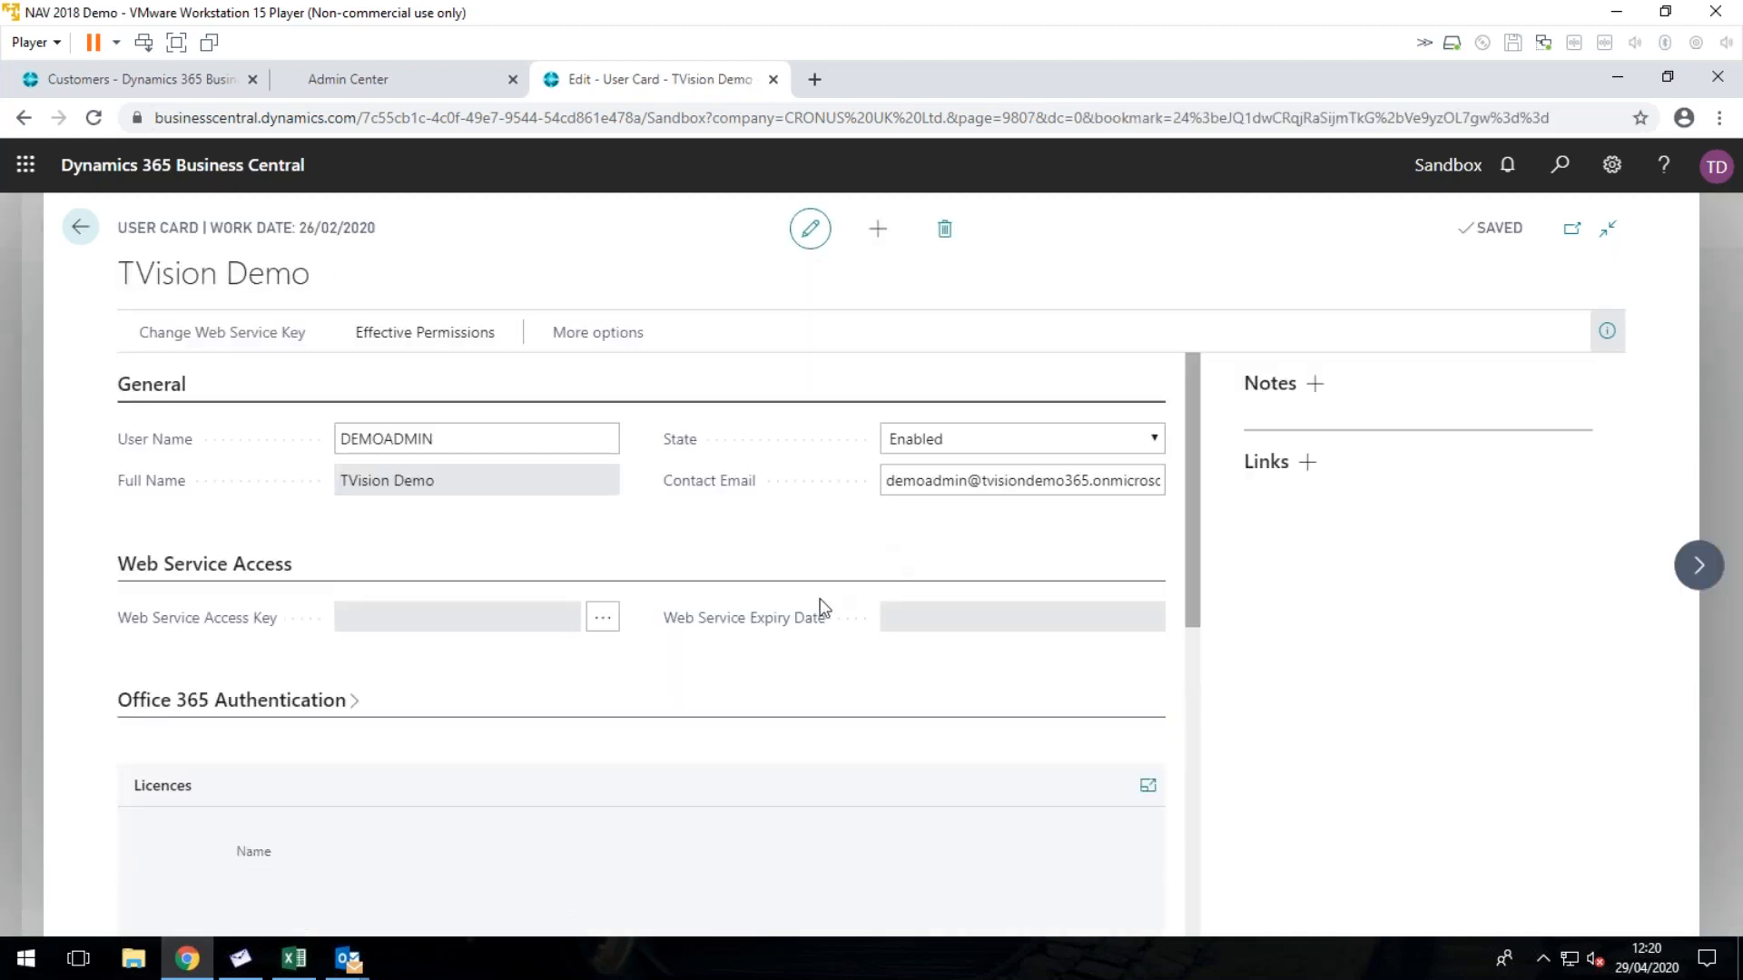
Step: Examine the permission sets available for a new User Permission Sets line, cancel the lookup and return to the customer list
{"action": "scroll", "coordinate": [819, 601], "scroll_direction": "down", "scroll_amount": 3}
{"action": "scroll", "coordinate": [820, 605], "scroll_direction": "down", "scroll_amount": 5}
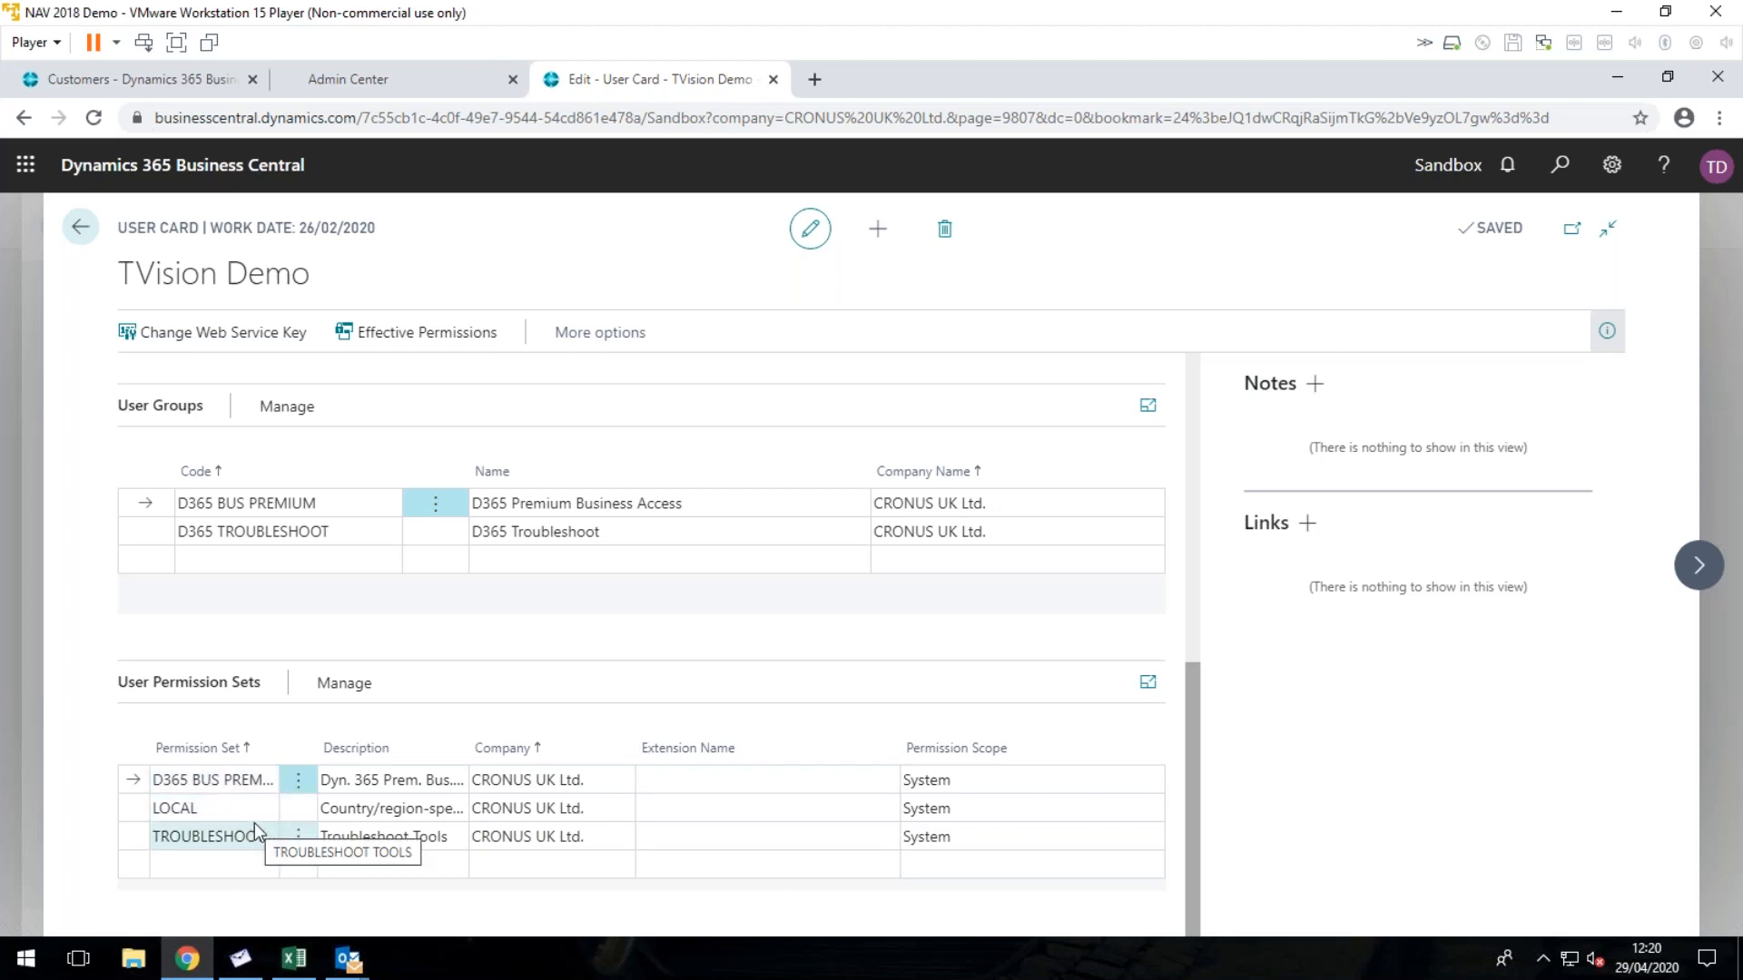
{"action": "left_click", "coordinate": [233, 862]}
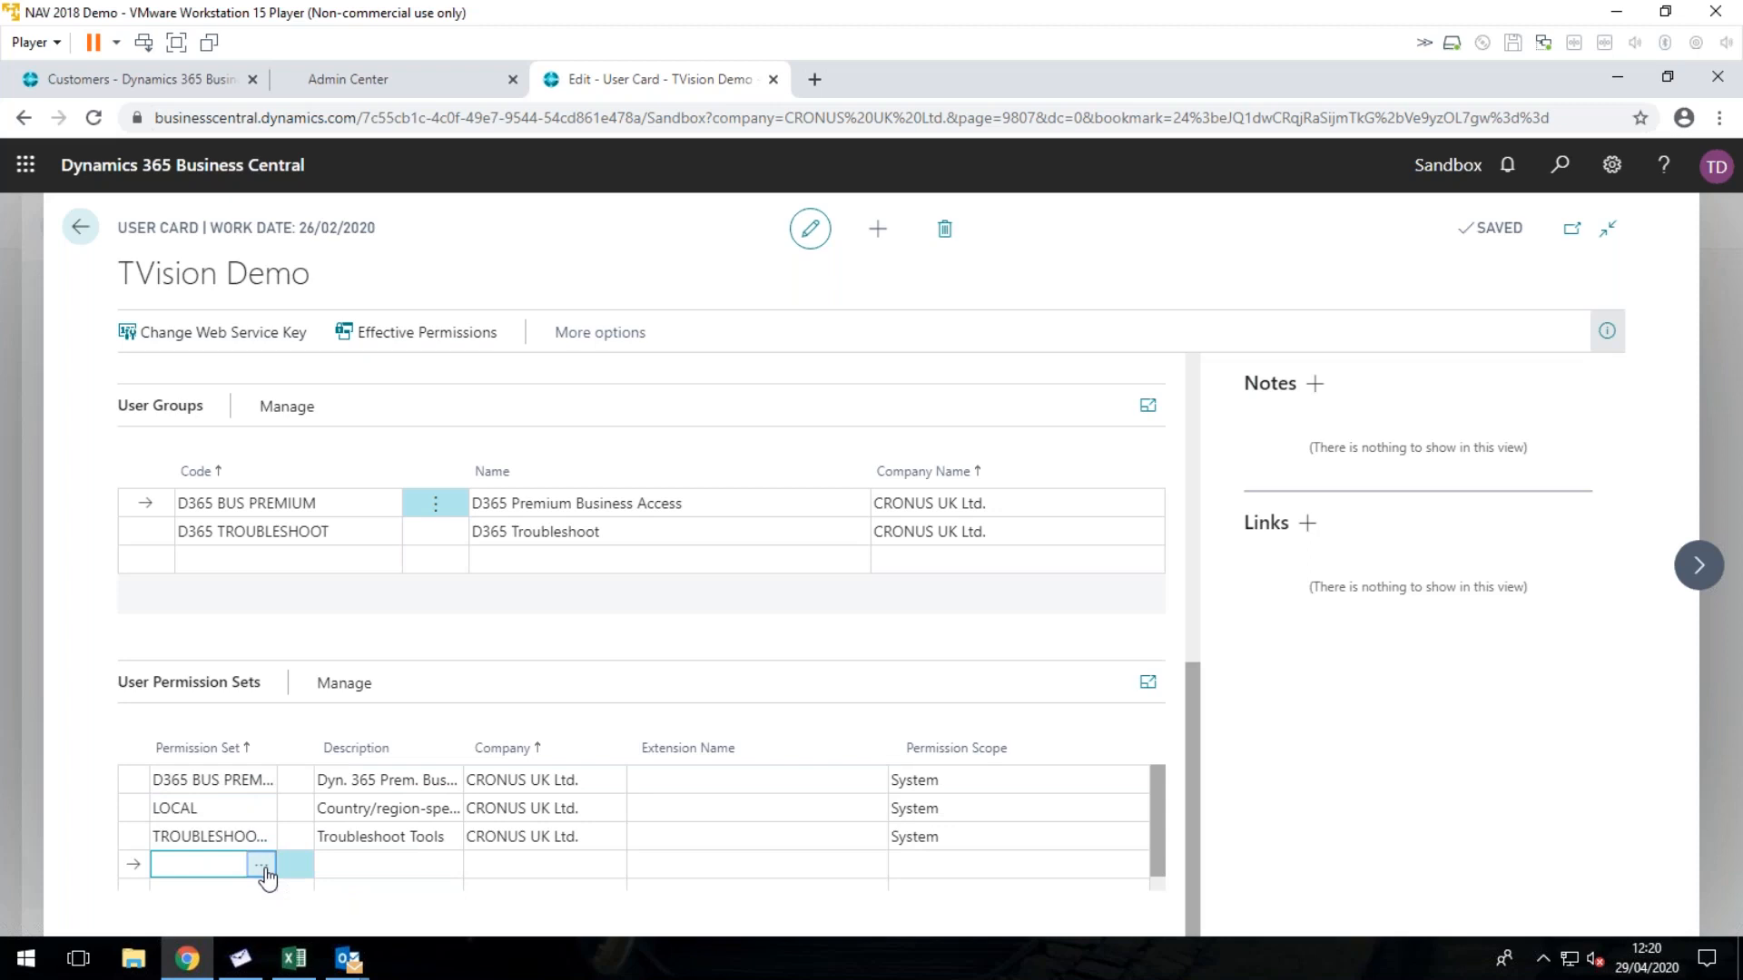
{"action": "left_click", "coordinate": [263, 867]}
{"action": "scroll", "coordinate": [545, 545], "scroll_direction": "down", "scroll_amount": 1}
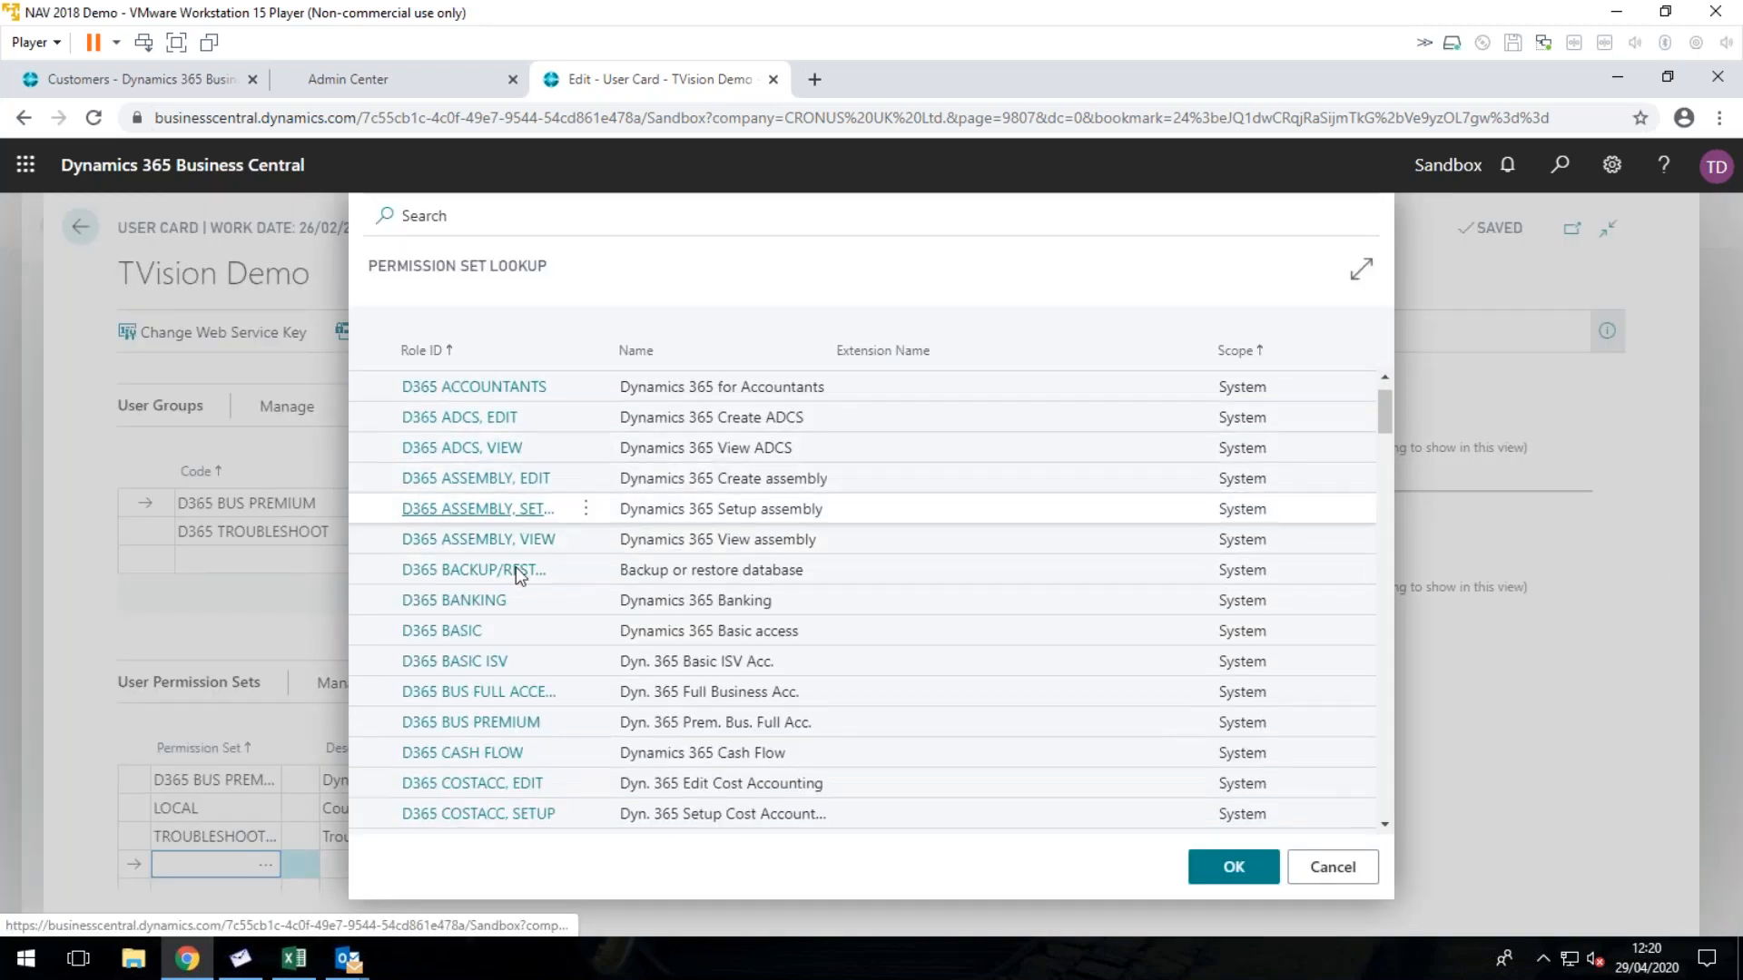
{"action": "scroll", "coordinate": [518, 581], "scroll_direction": "down", "scroll_amount": 13}
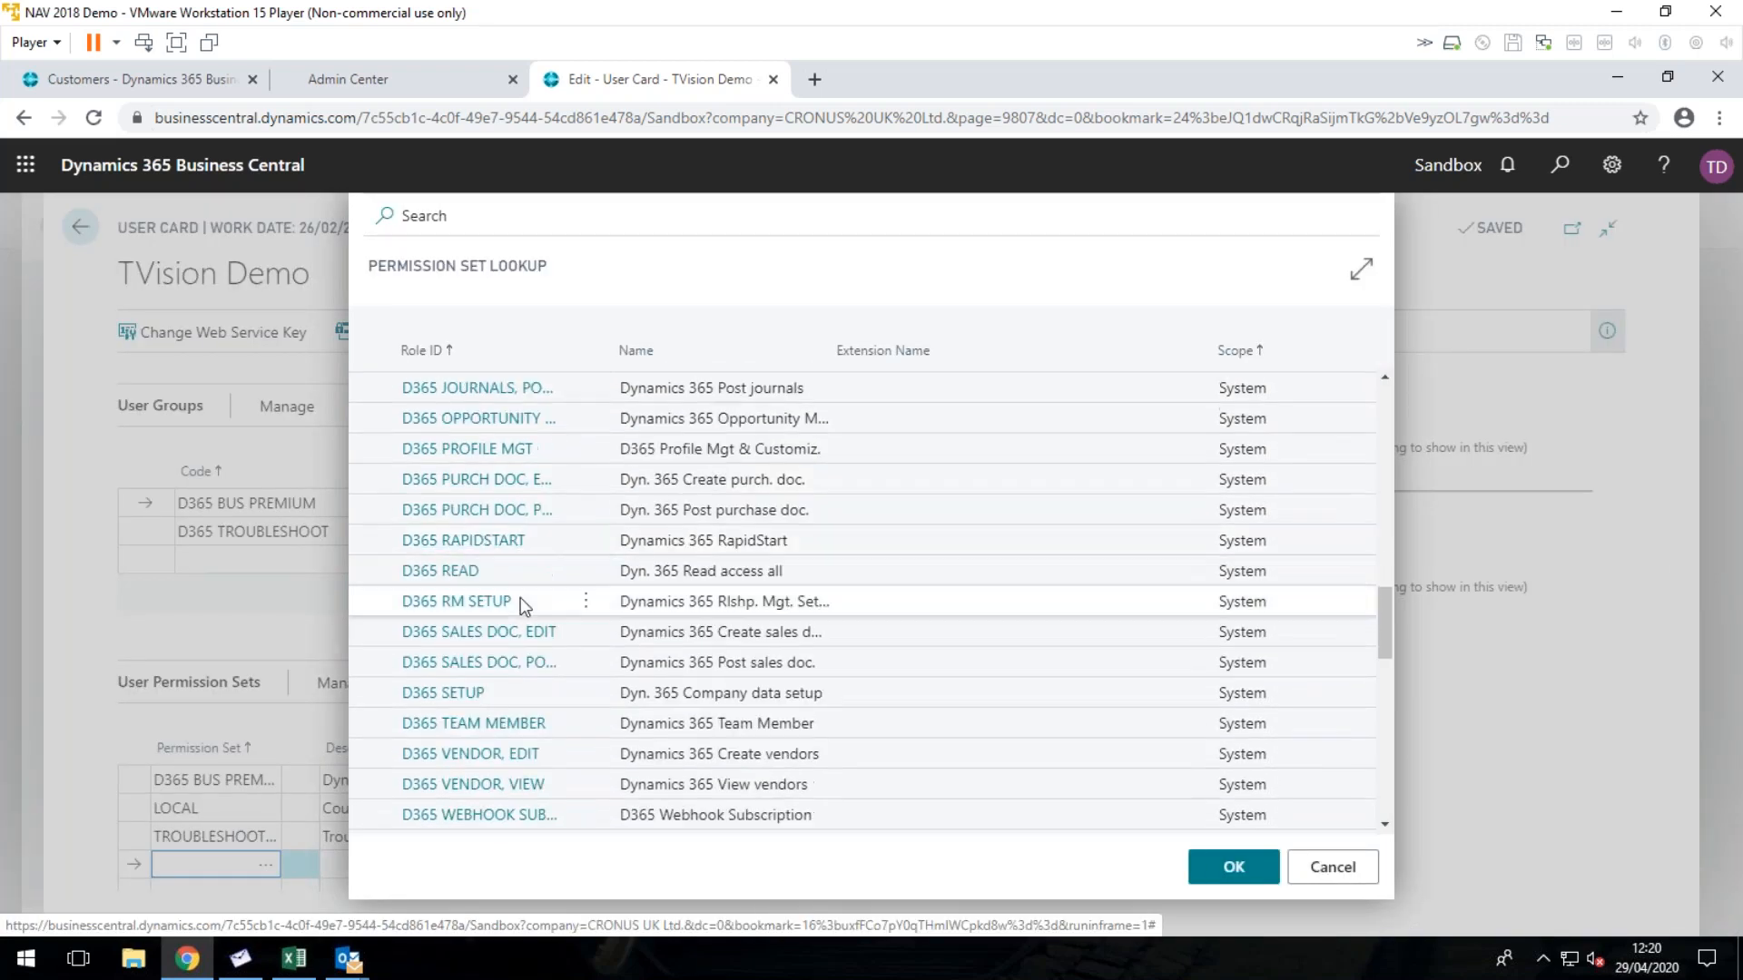
{"action": "scroll", "coordinate": [522, 604], "scroll_direction": "down", "scroll_amount": 6}
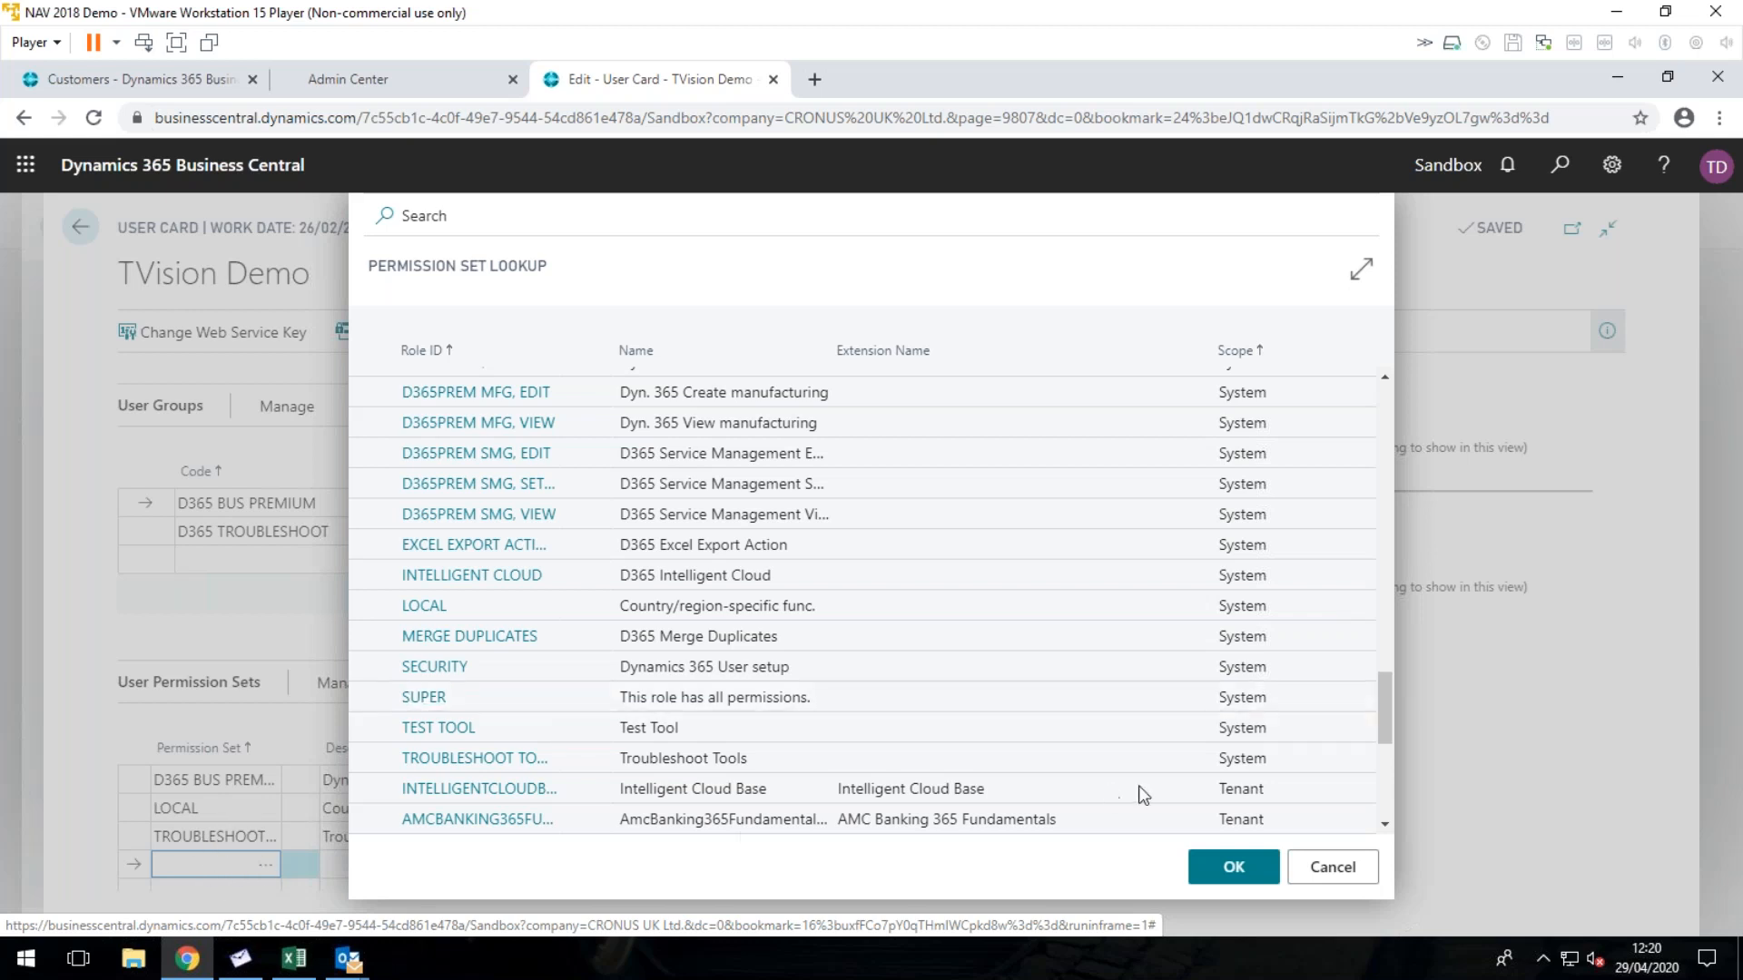
{"action": "left_click", "coordinate": [1334, 870]}
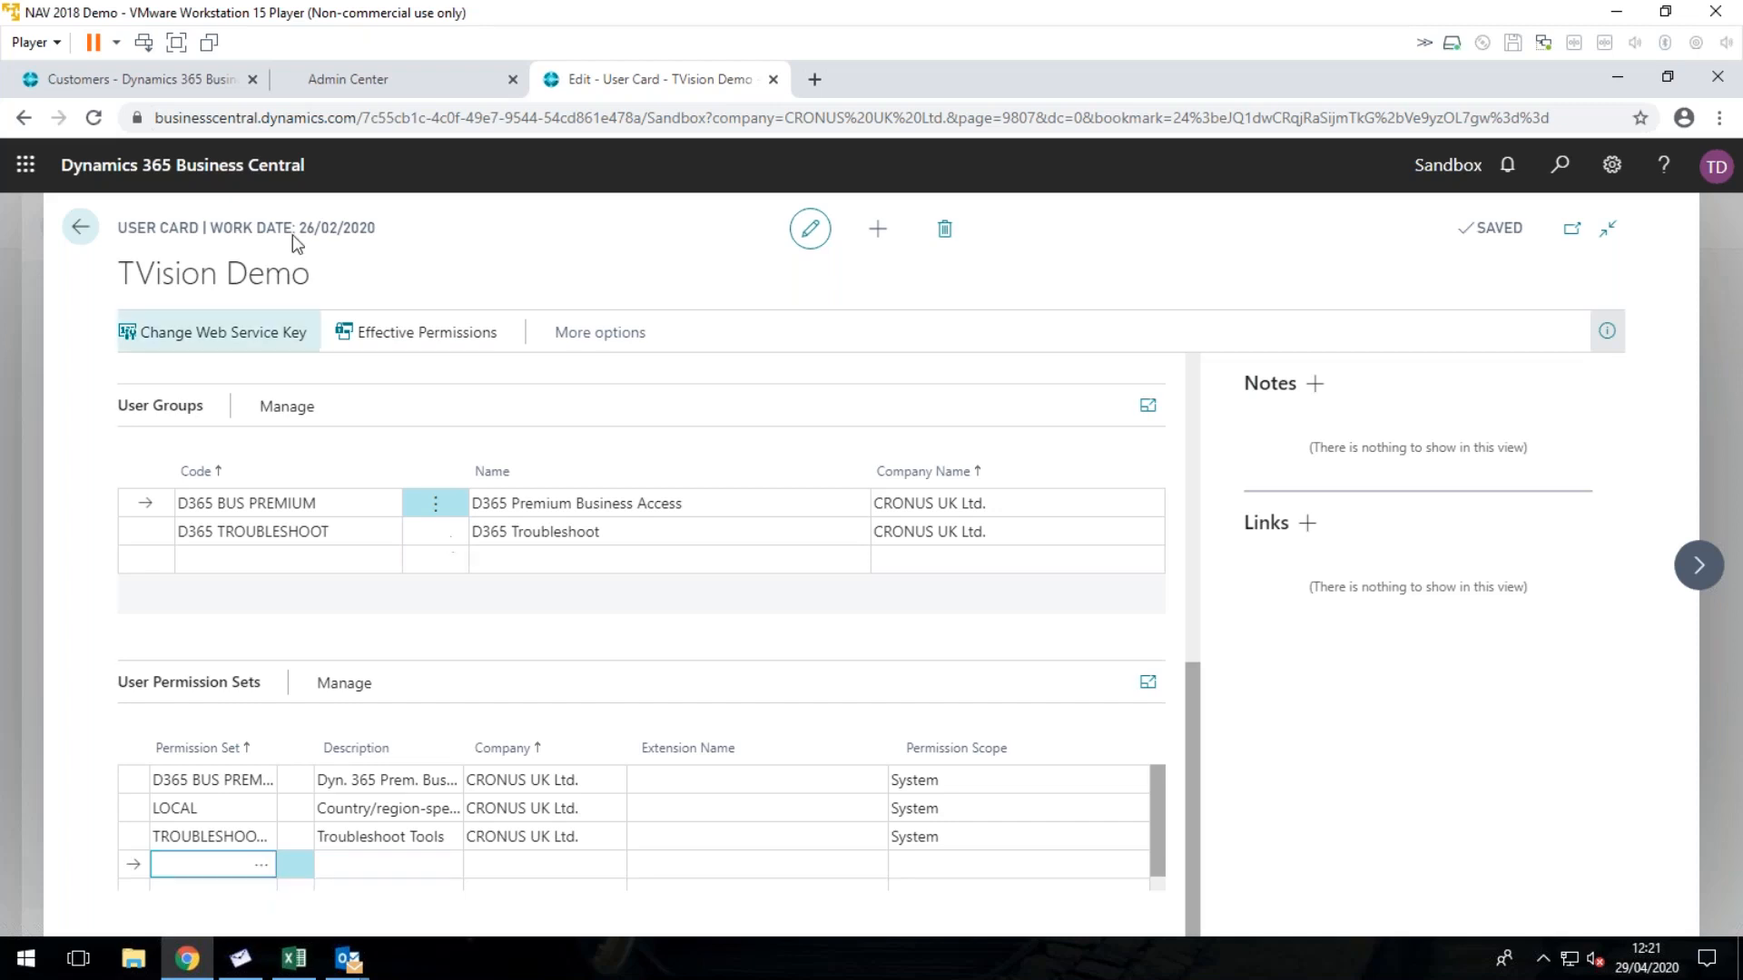
{"action": "left_click", "coordinate": [80, 226]}
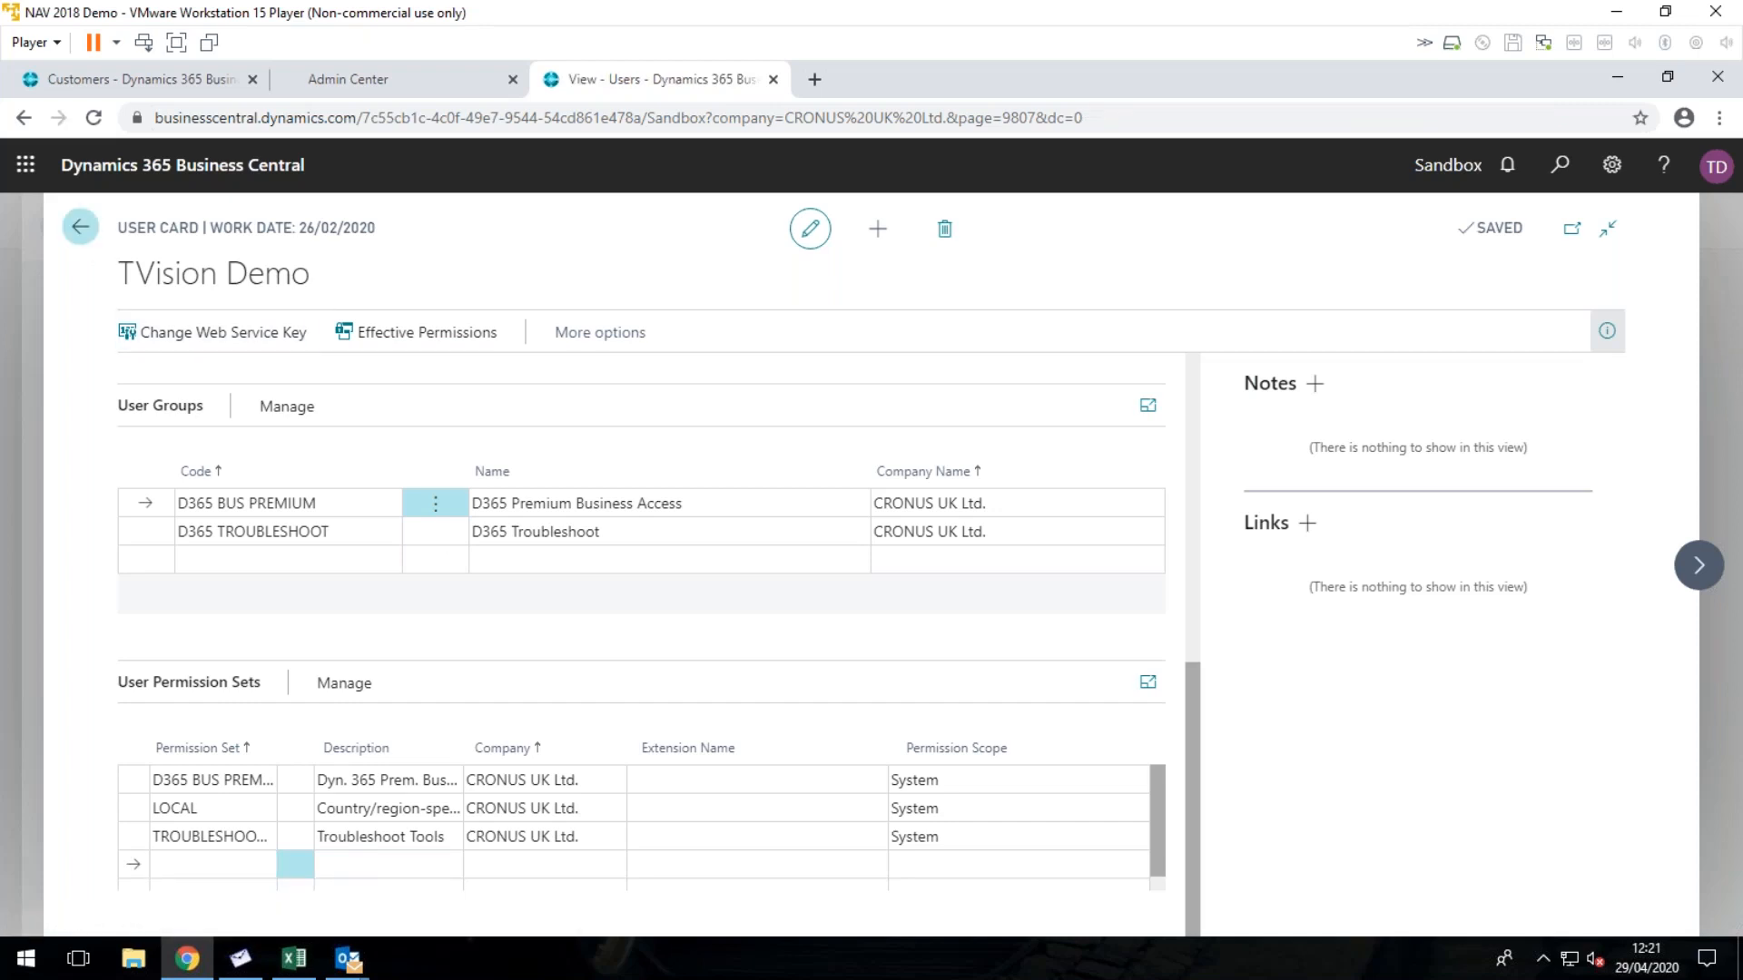
{"action": "left_click", "coordinate": [80, 227]}
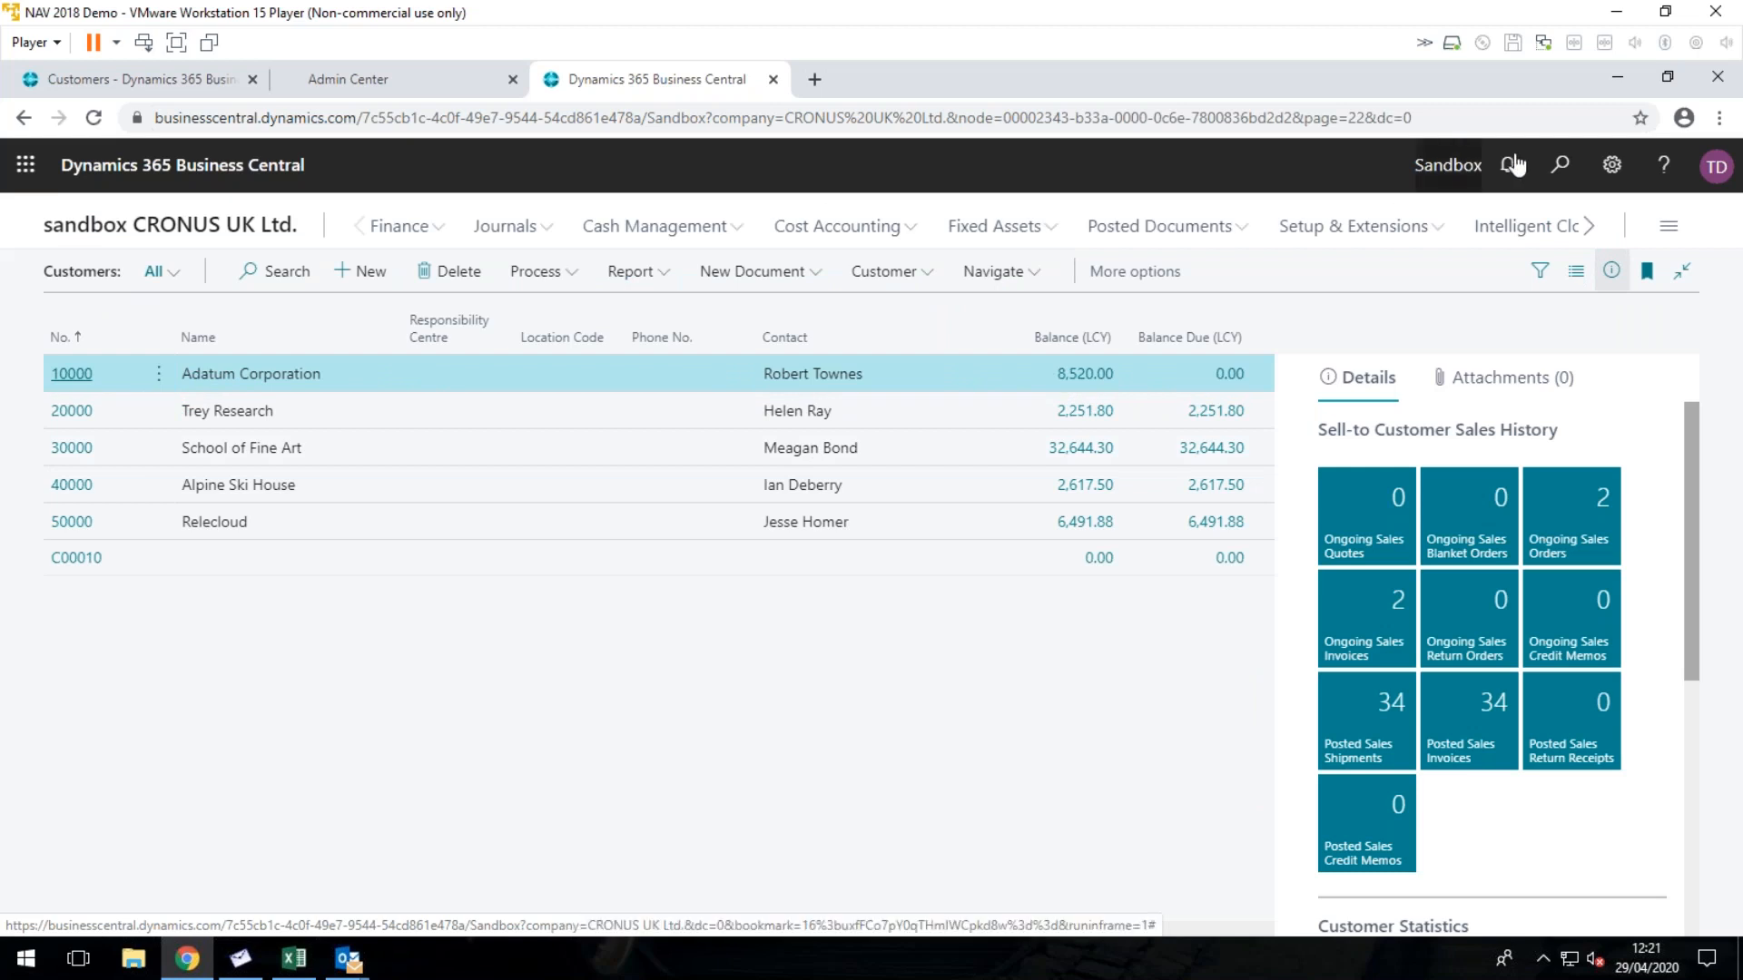
Step: Search for the Sales Orders list and open the first sales order for Adatum Corporation
{"action": "left_click", "coordinate": [1561, 167]}
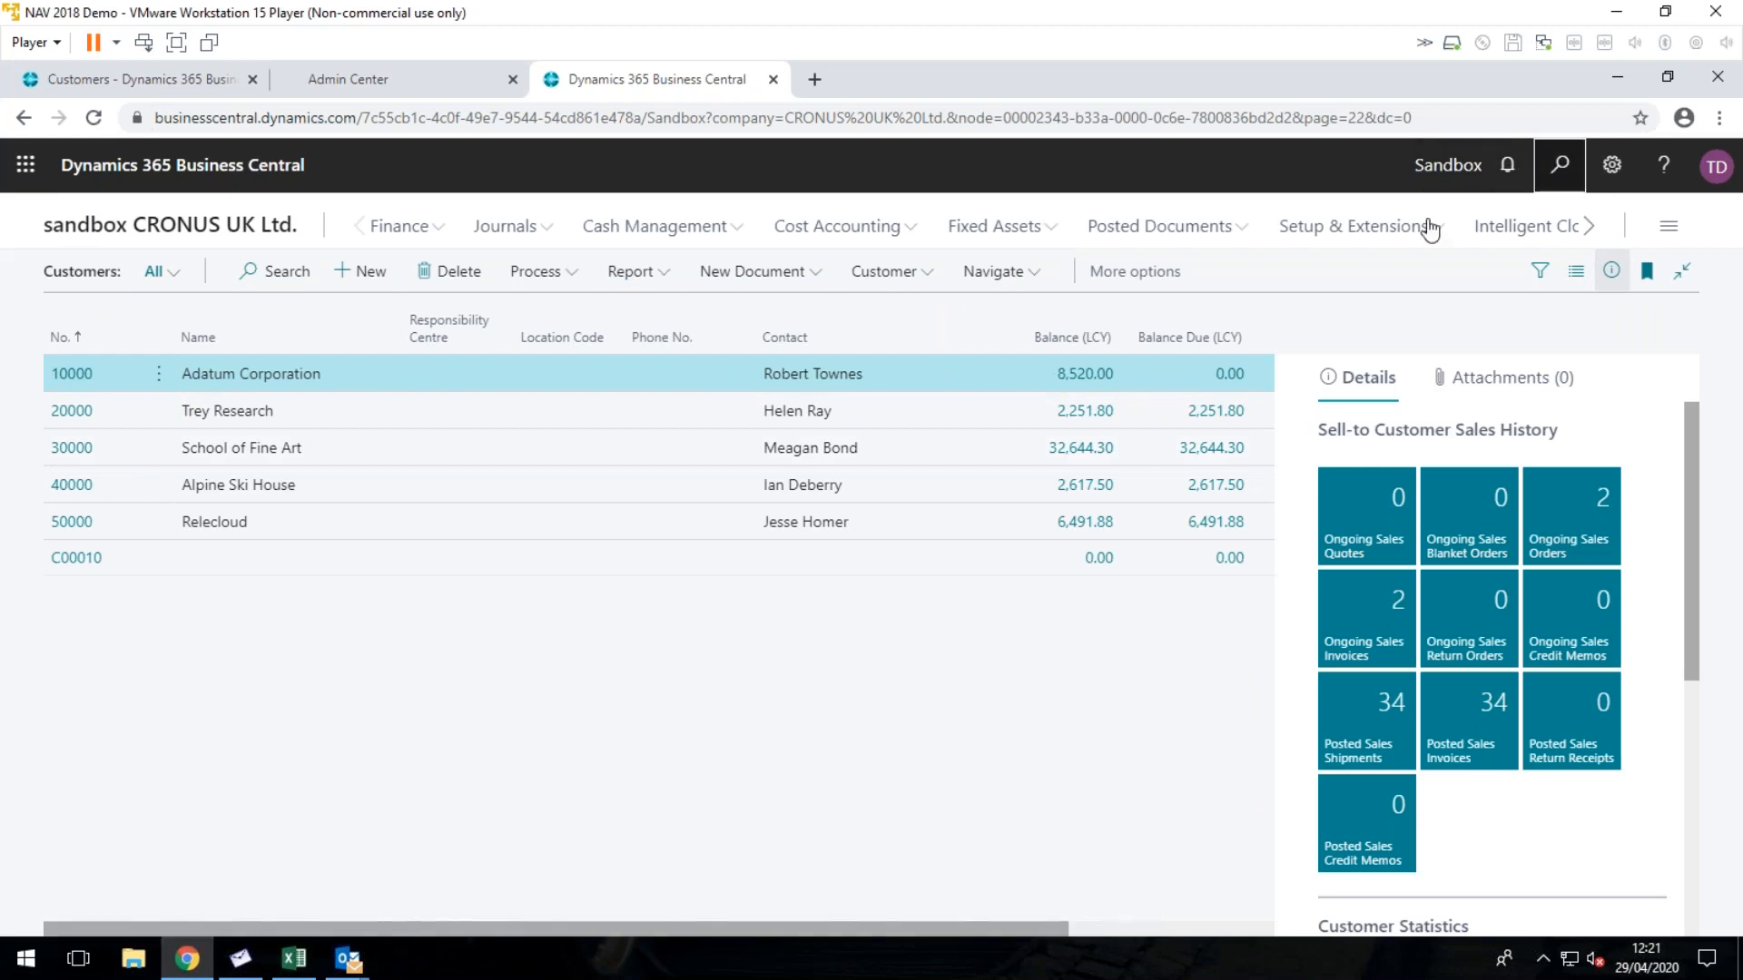
{"action": "type", "text": "s"}
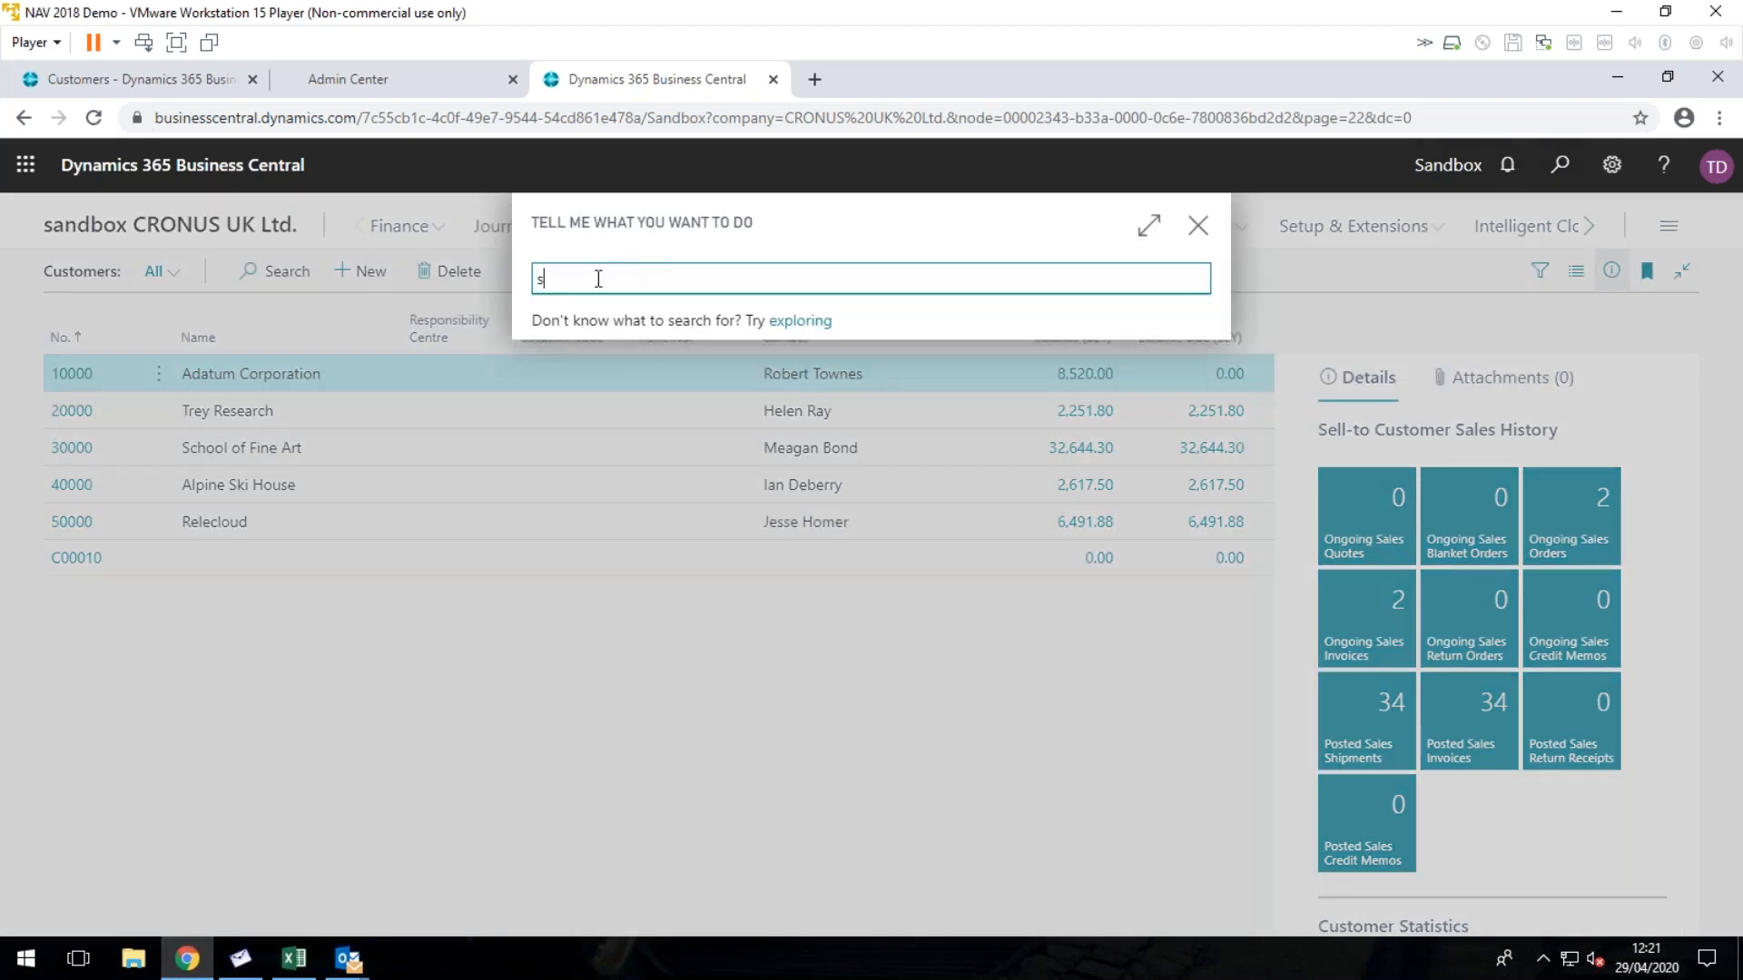
{"action": "type", "text": "ales ord"}
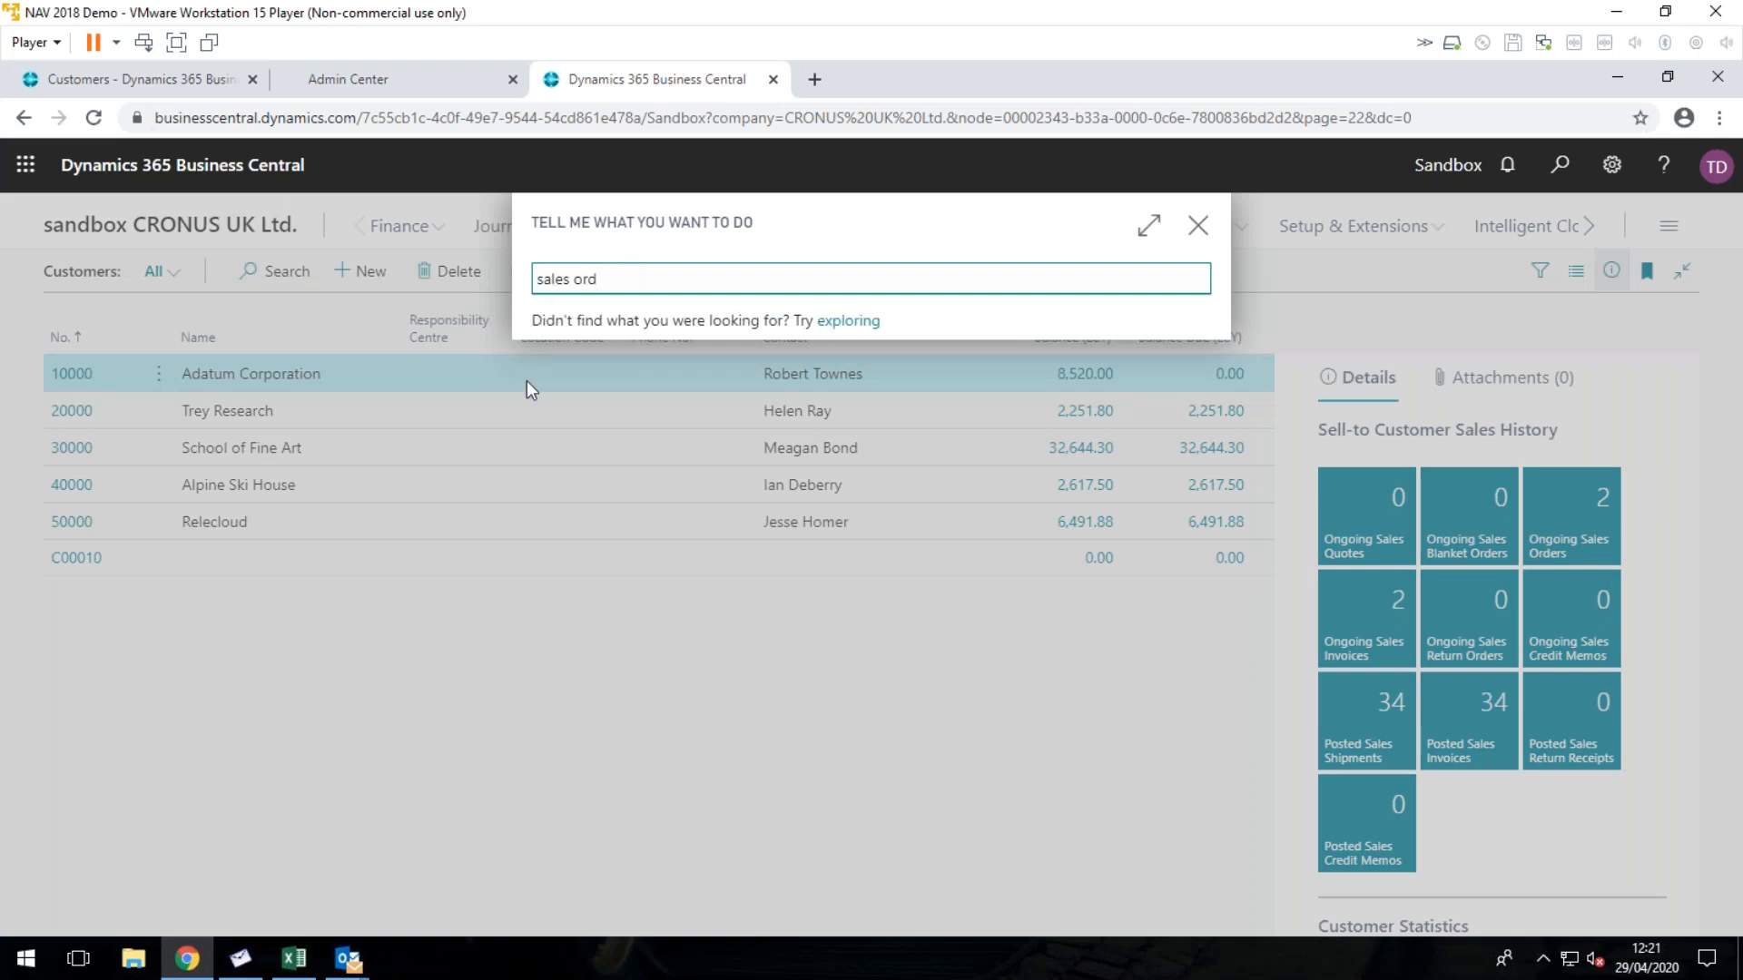
{"action": "left_click", "coordinate": [692, 611]}
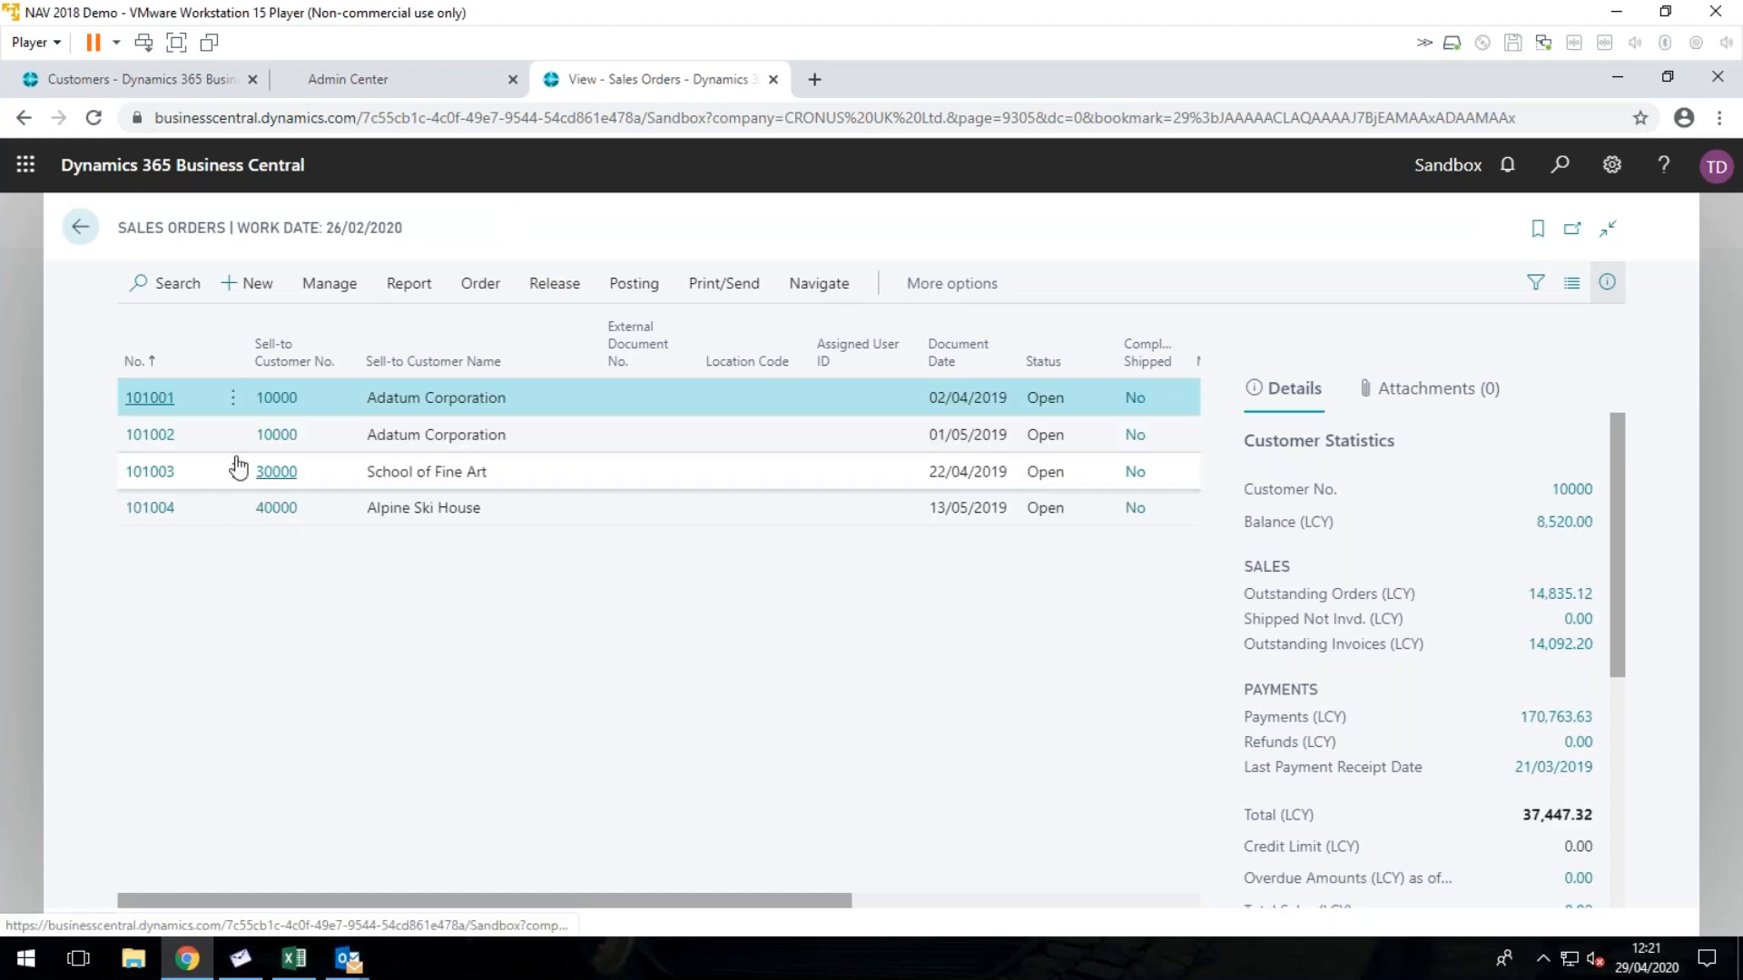
{"action": "left_click", "coordinate": [145, 399]}
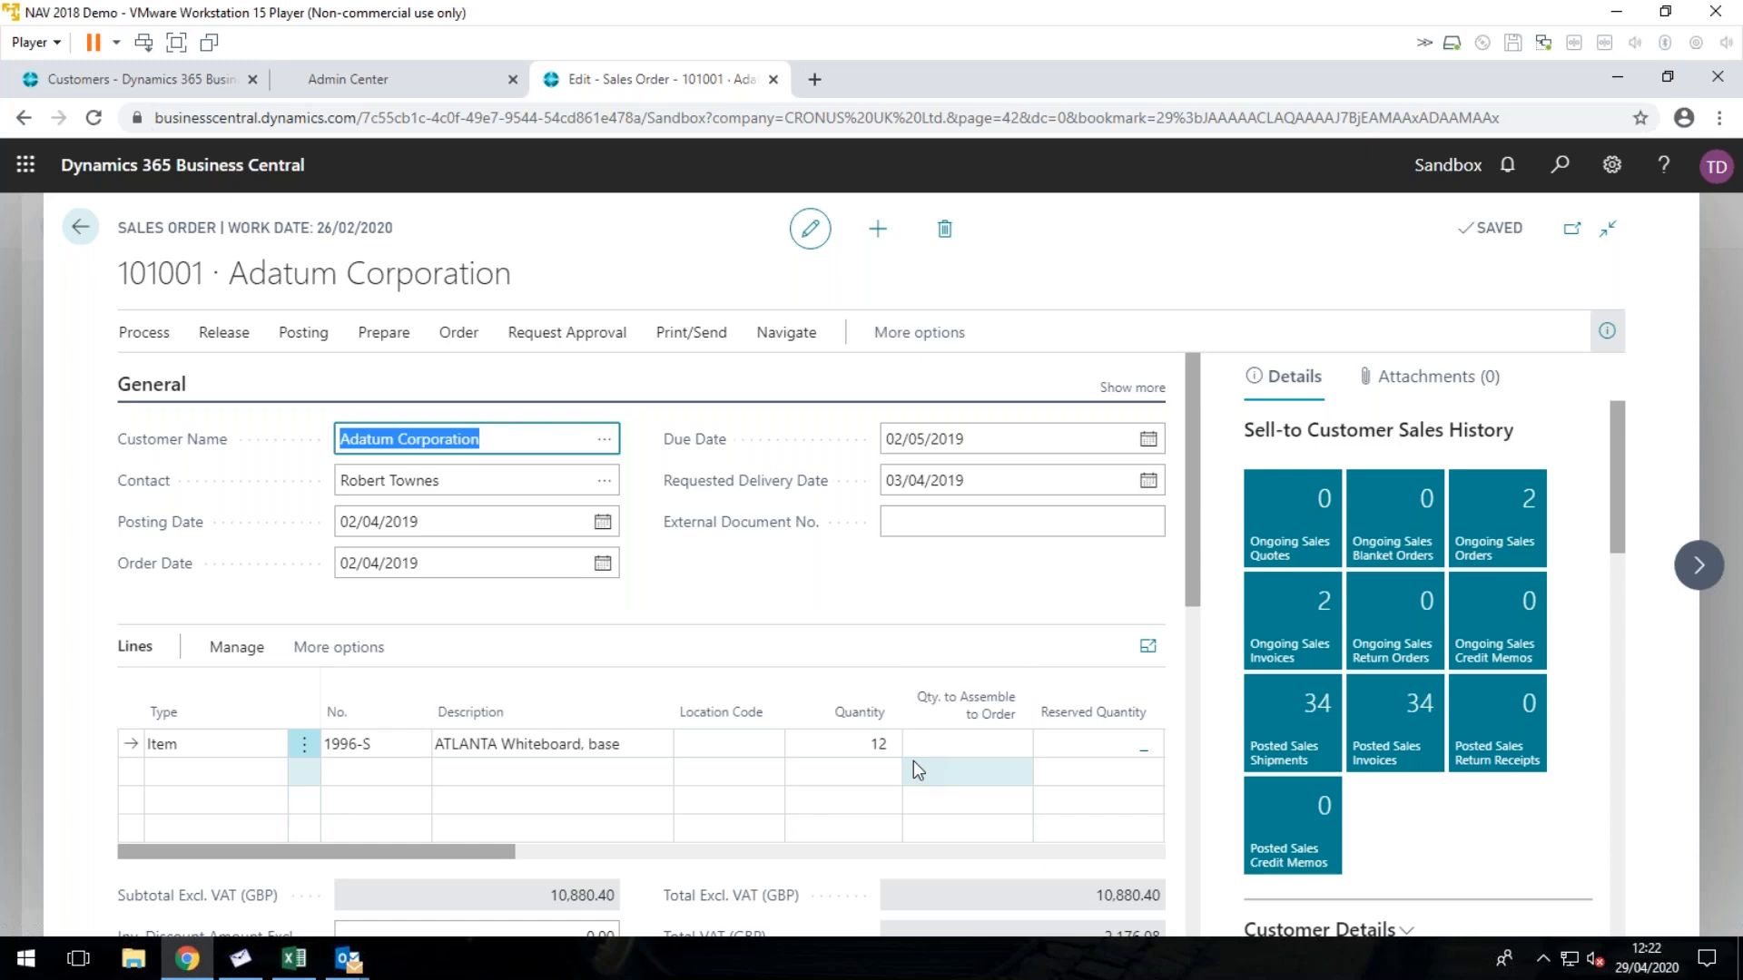
Step: Attach the order confirmation to the sales order as a PDF and open its list of attached documents
{"action": "left_click", "coordinate": [704, 343]}
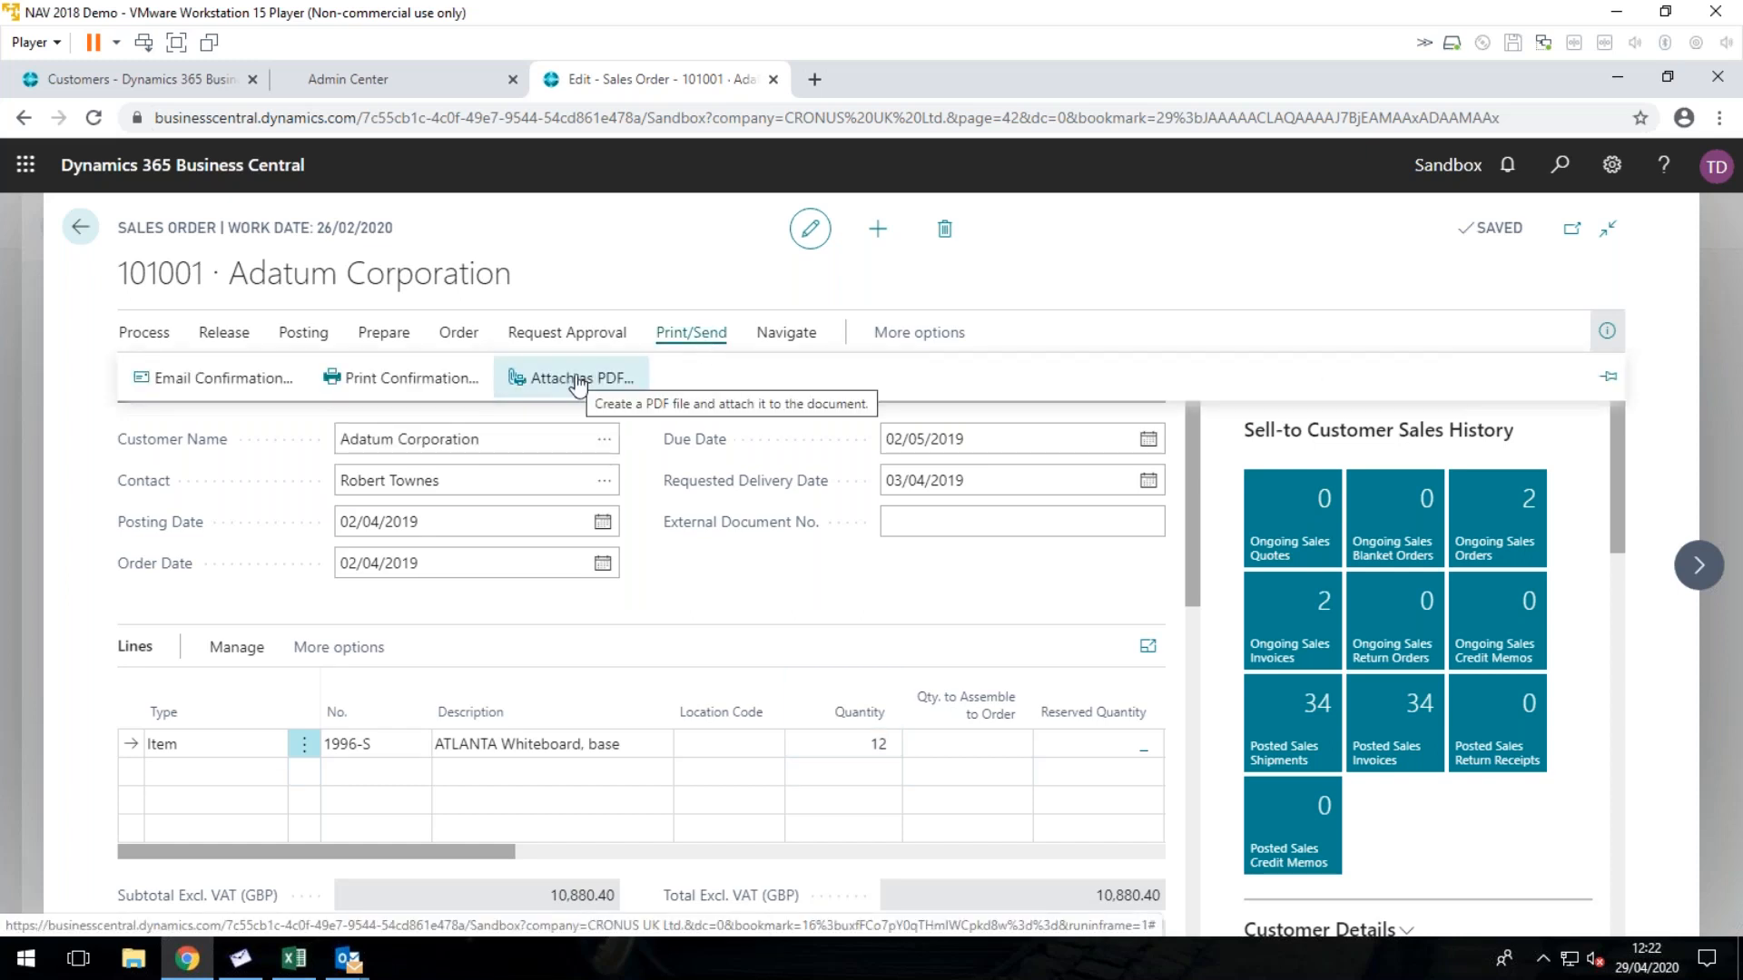
{"action": "left_click", "coordinate": [577, 379]}
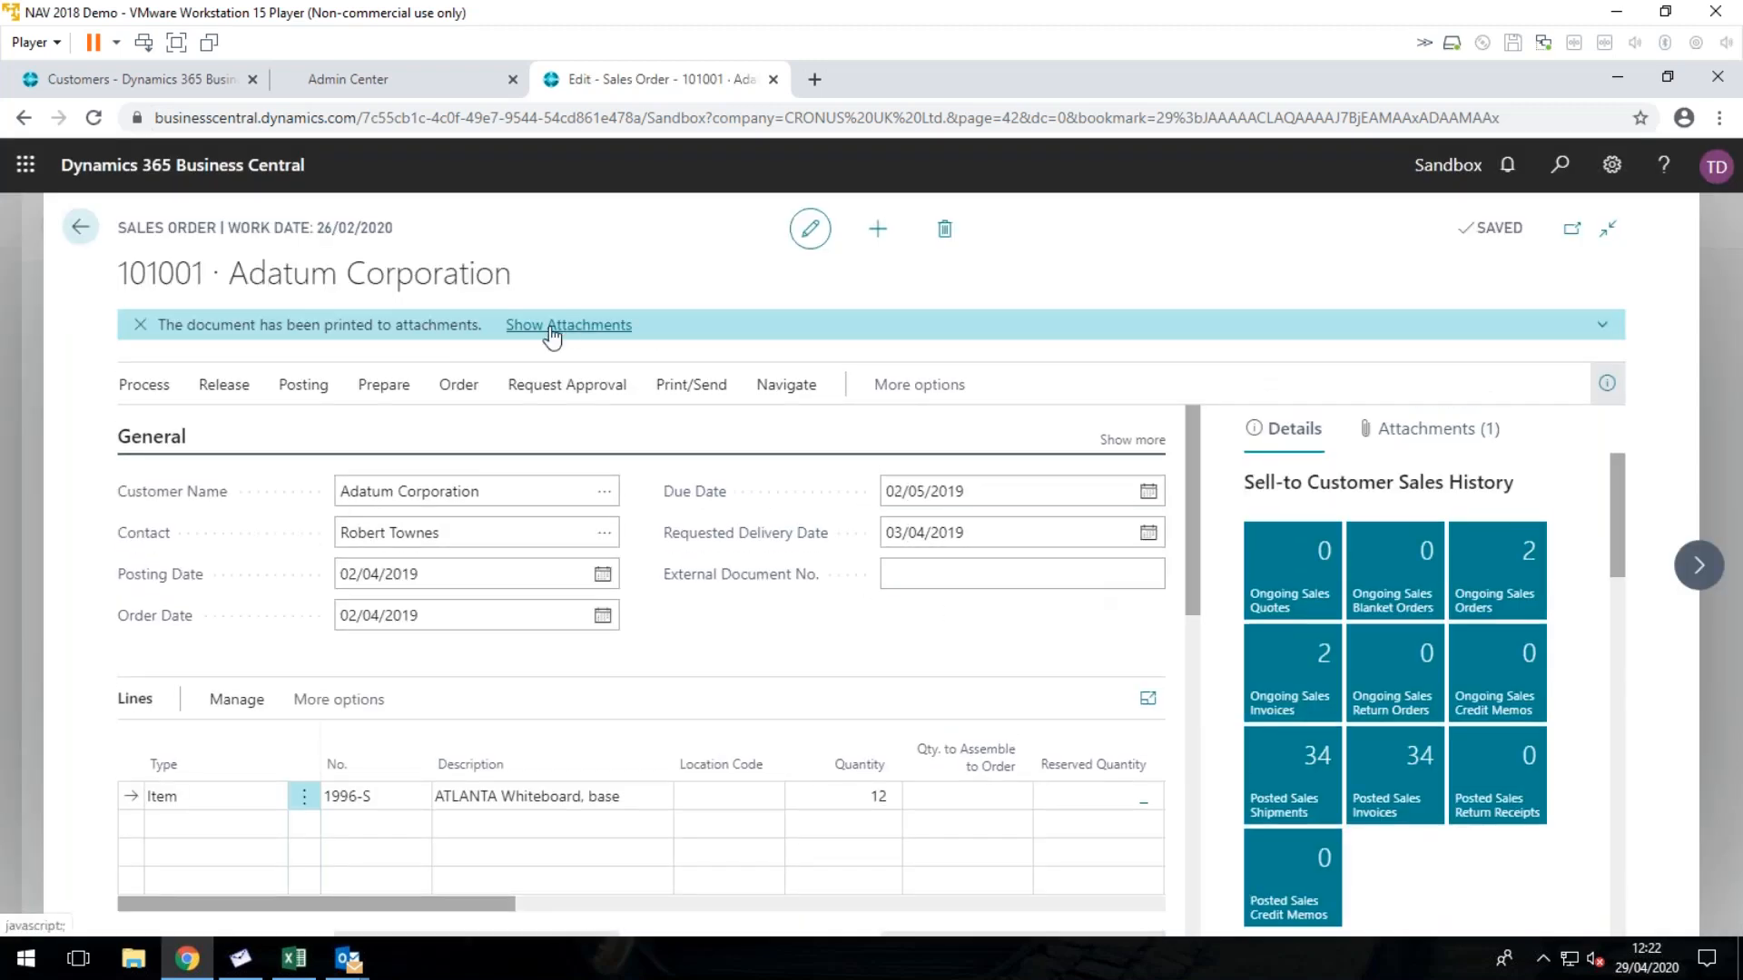
{"action": "left_click", "coordinate": [1429, 440]}
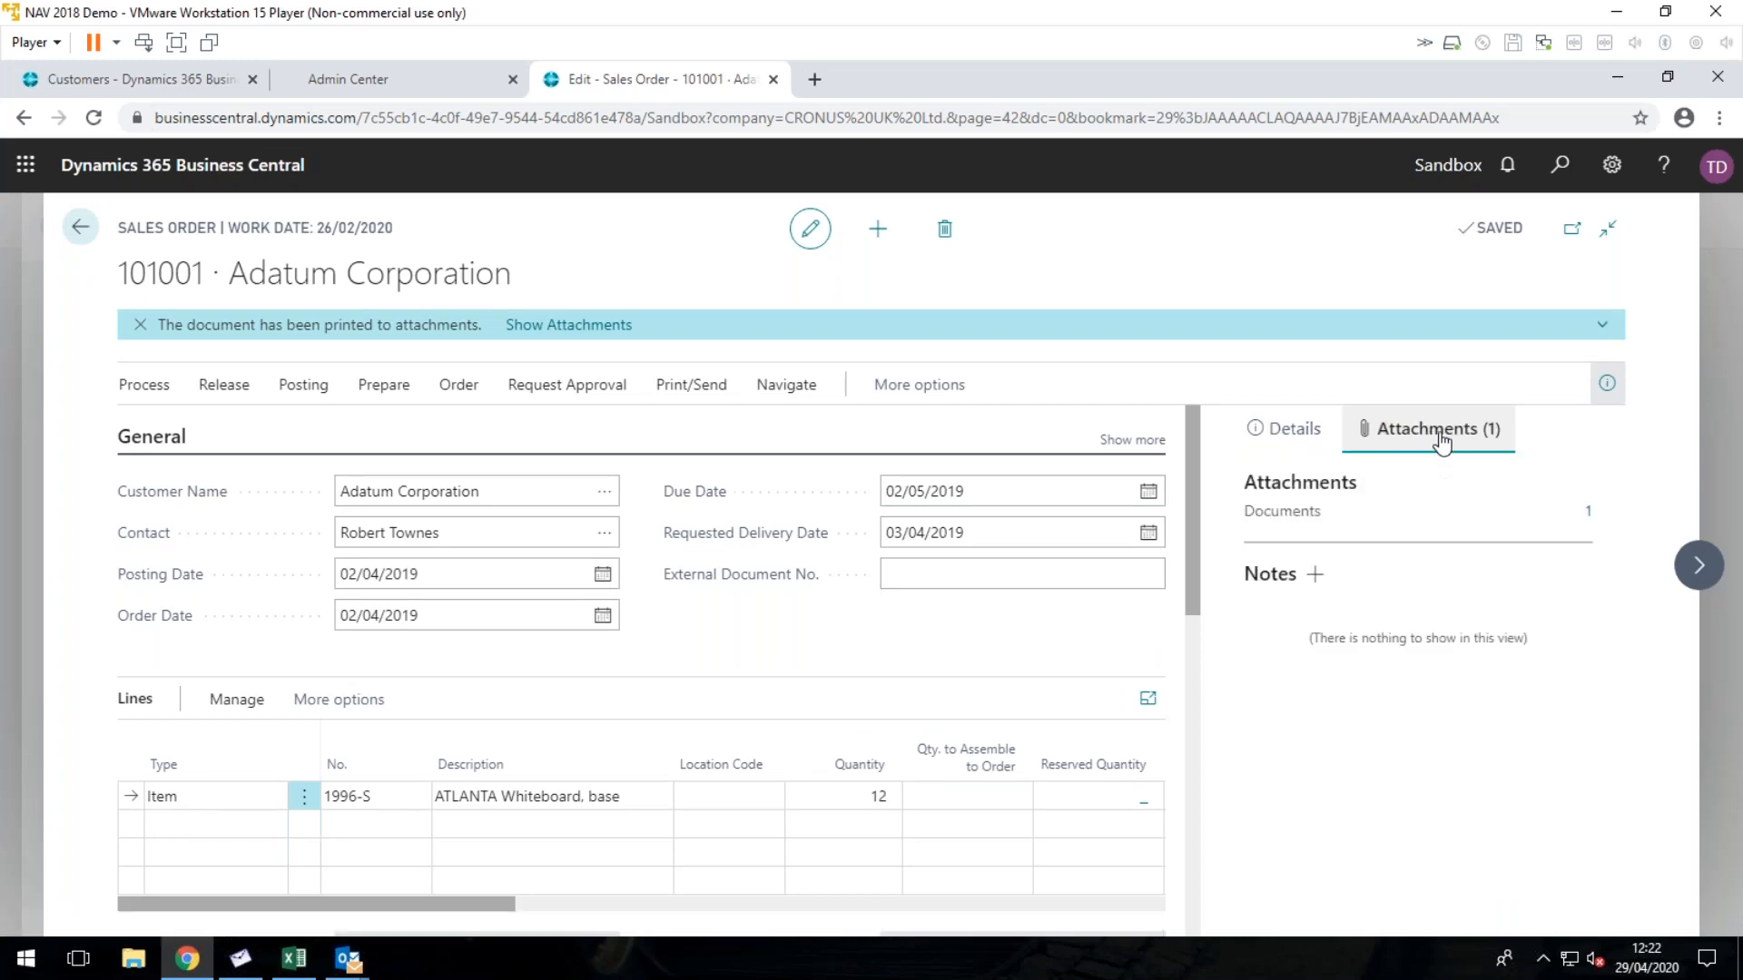
{"action": "left_click", "coordinate": [1588, 511]}
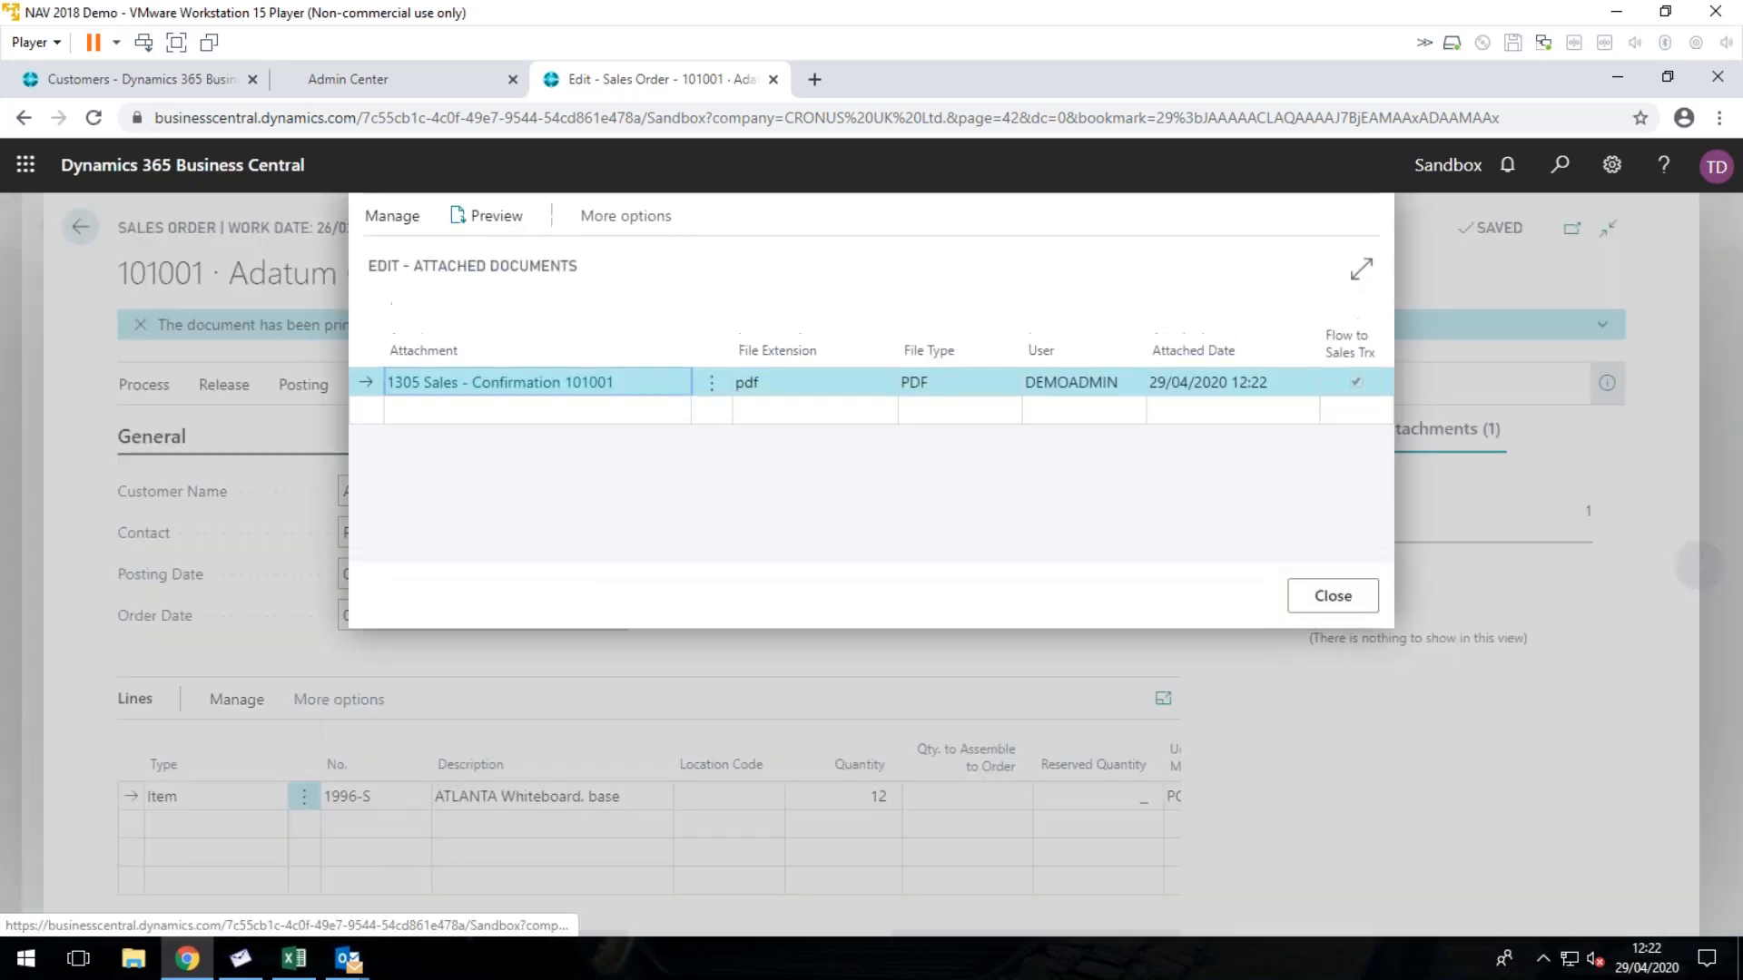
Step: Download and view the attached sales confirmation PDF, and close both it and the attached documents list
{"action": "left_click", "coordinate": [568, 388]}
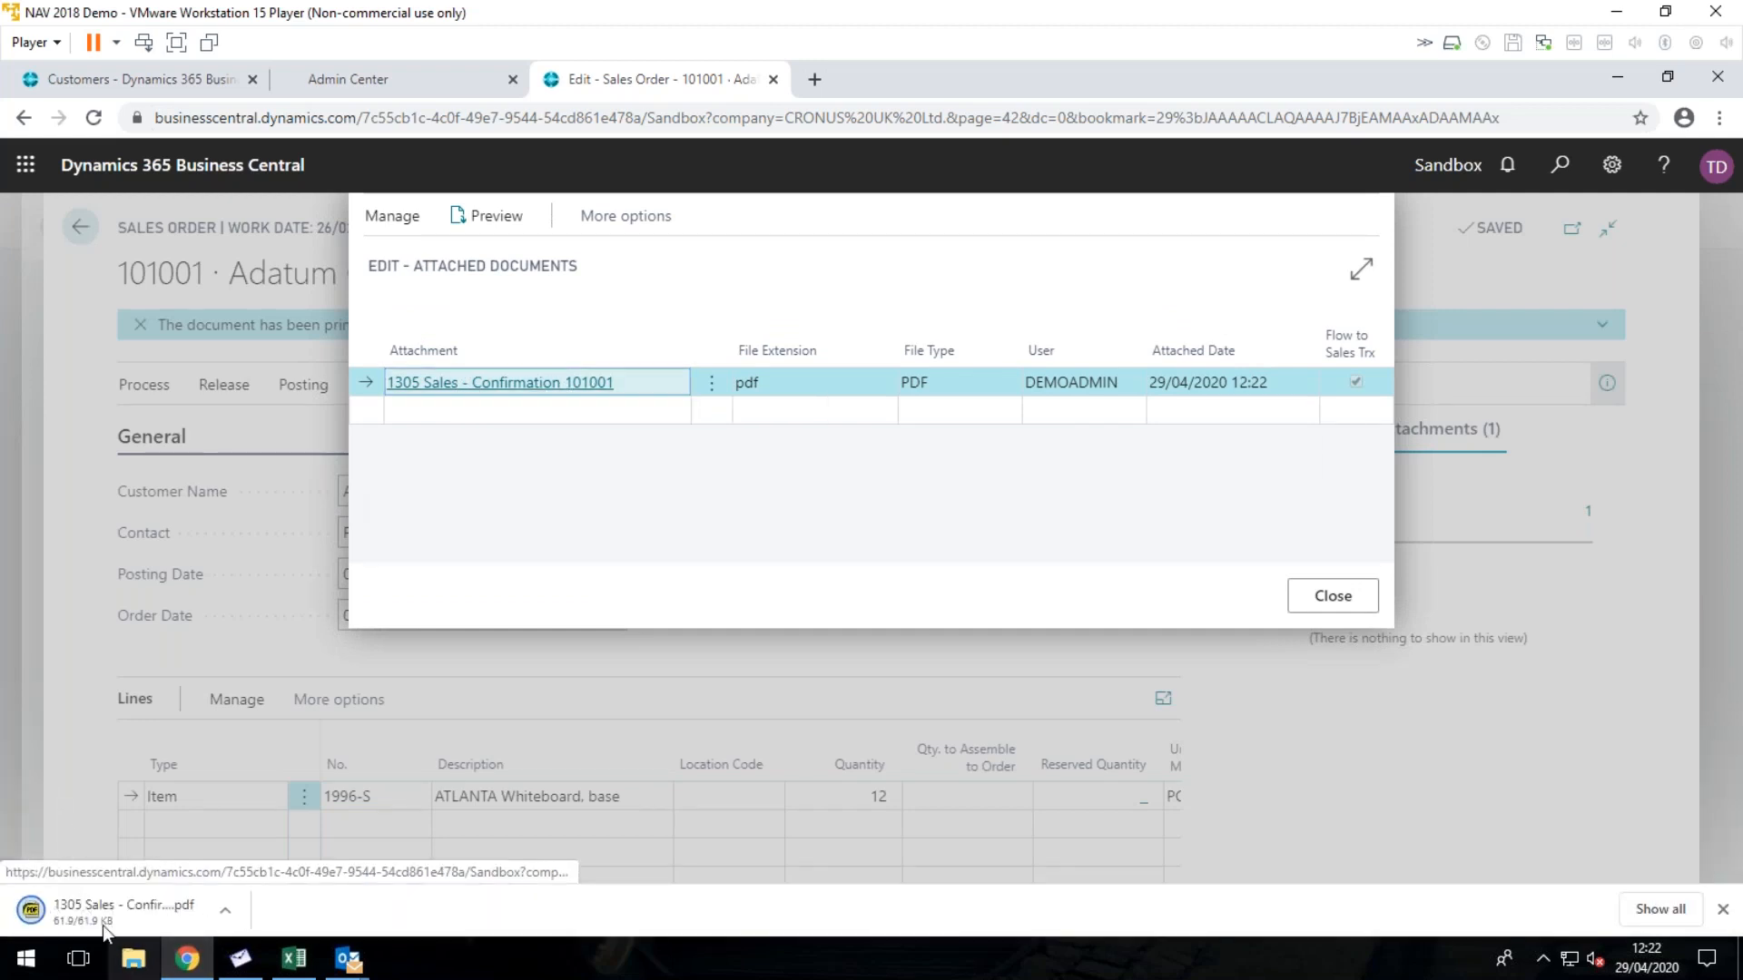
{"action": "left_click", "coordinate": [226, 911]}
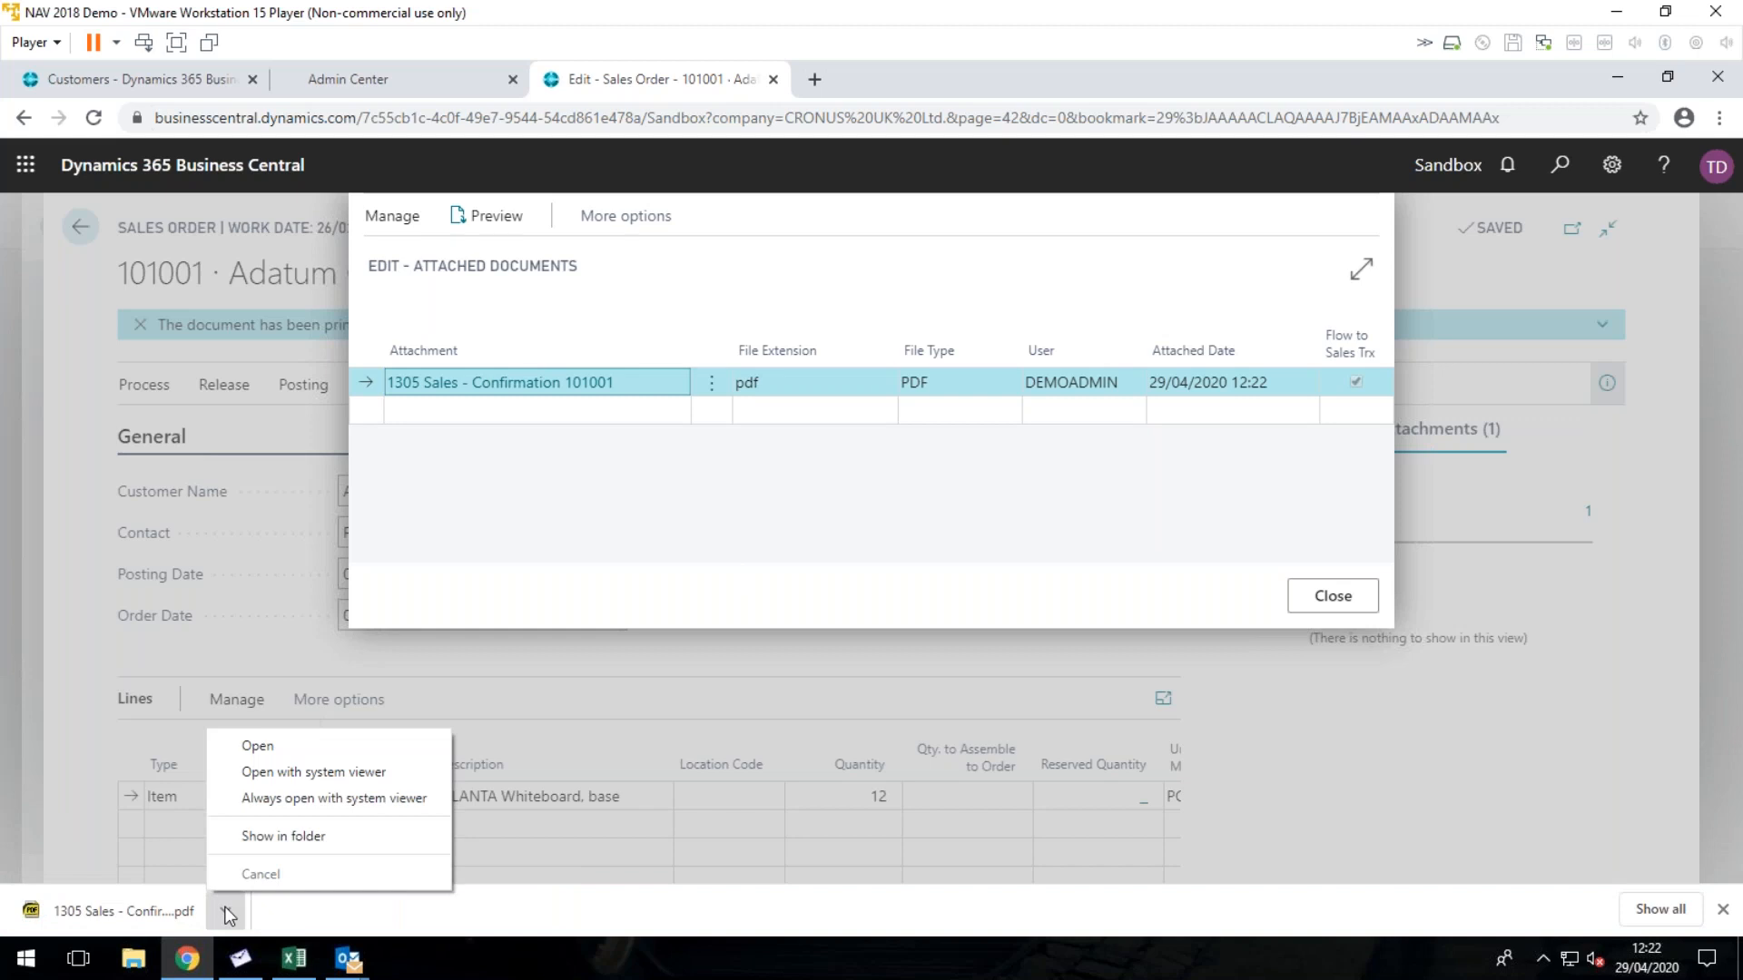
{"action": "left_click", "coordinate": [272, 747]}
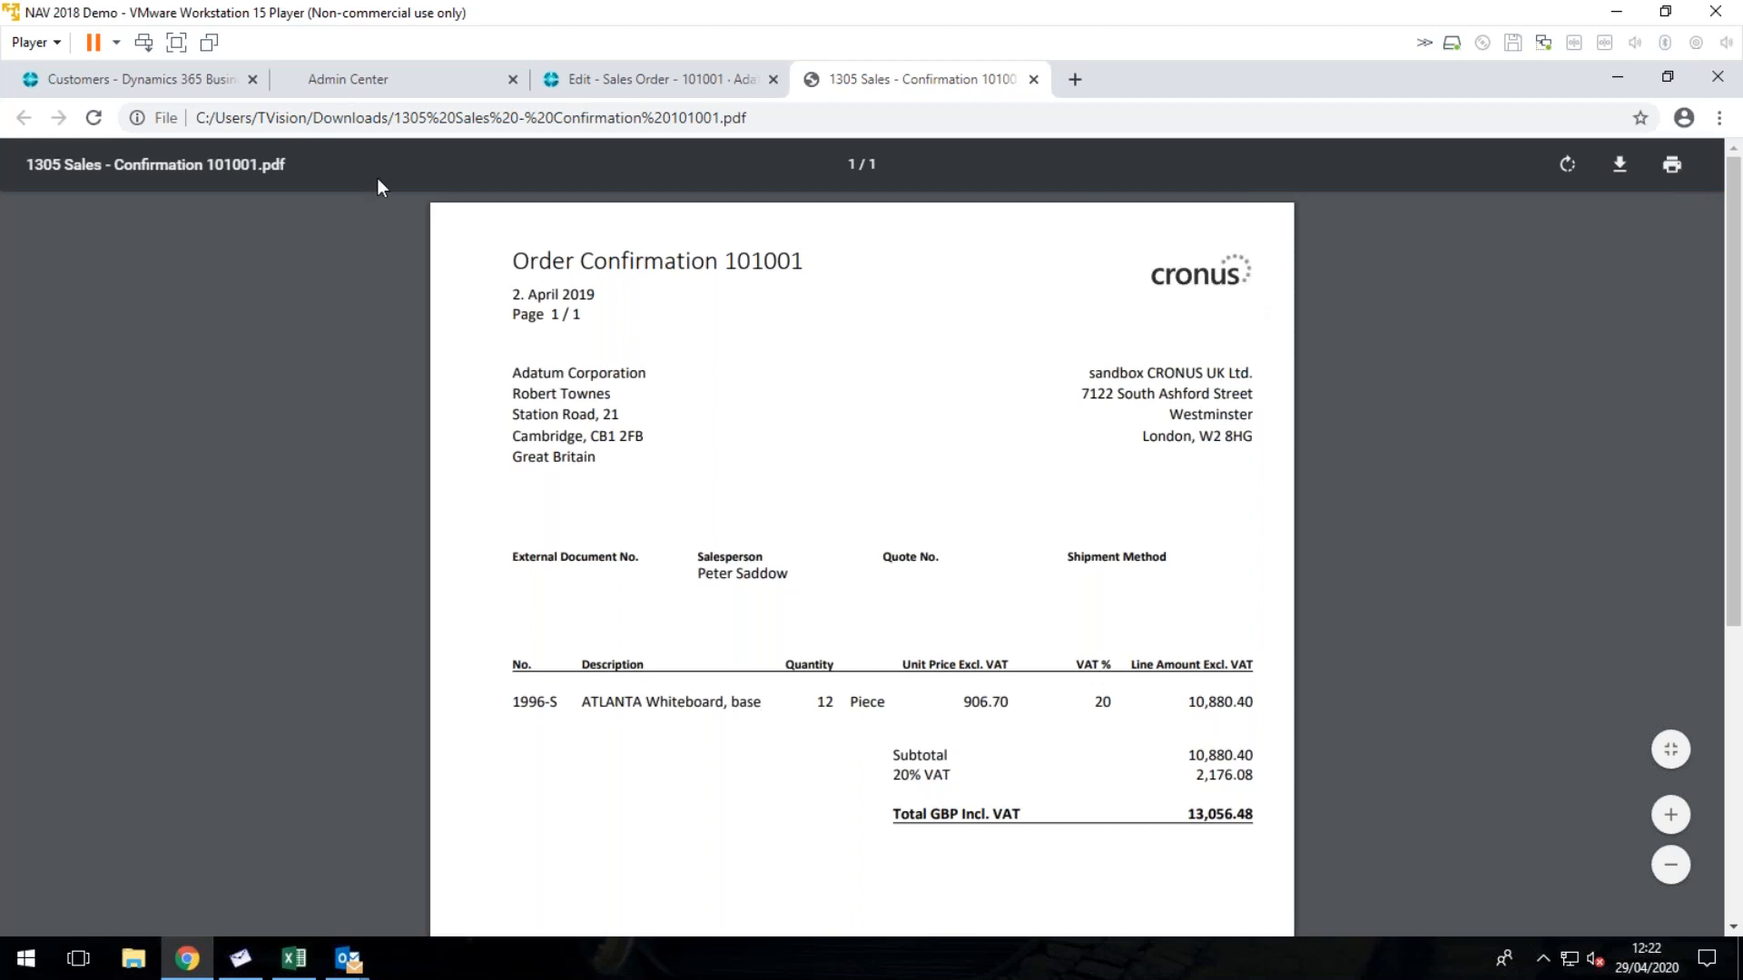
{"action": "left_click", "coordinate": [1033, 79]}
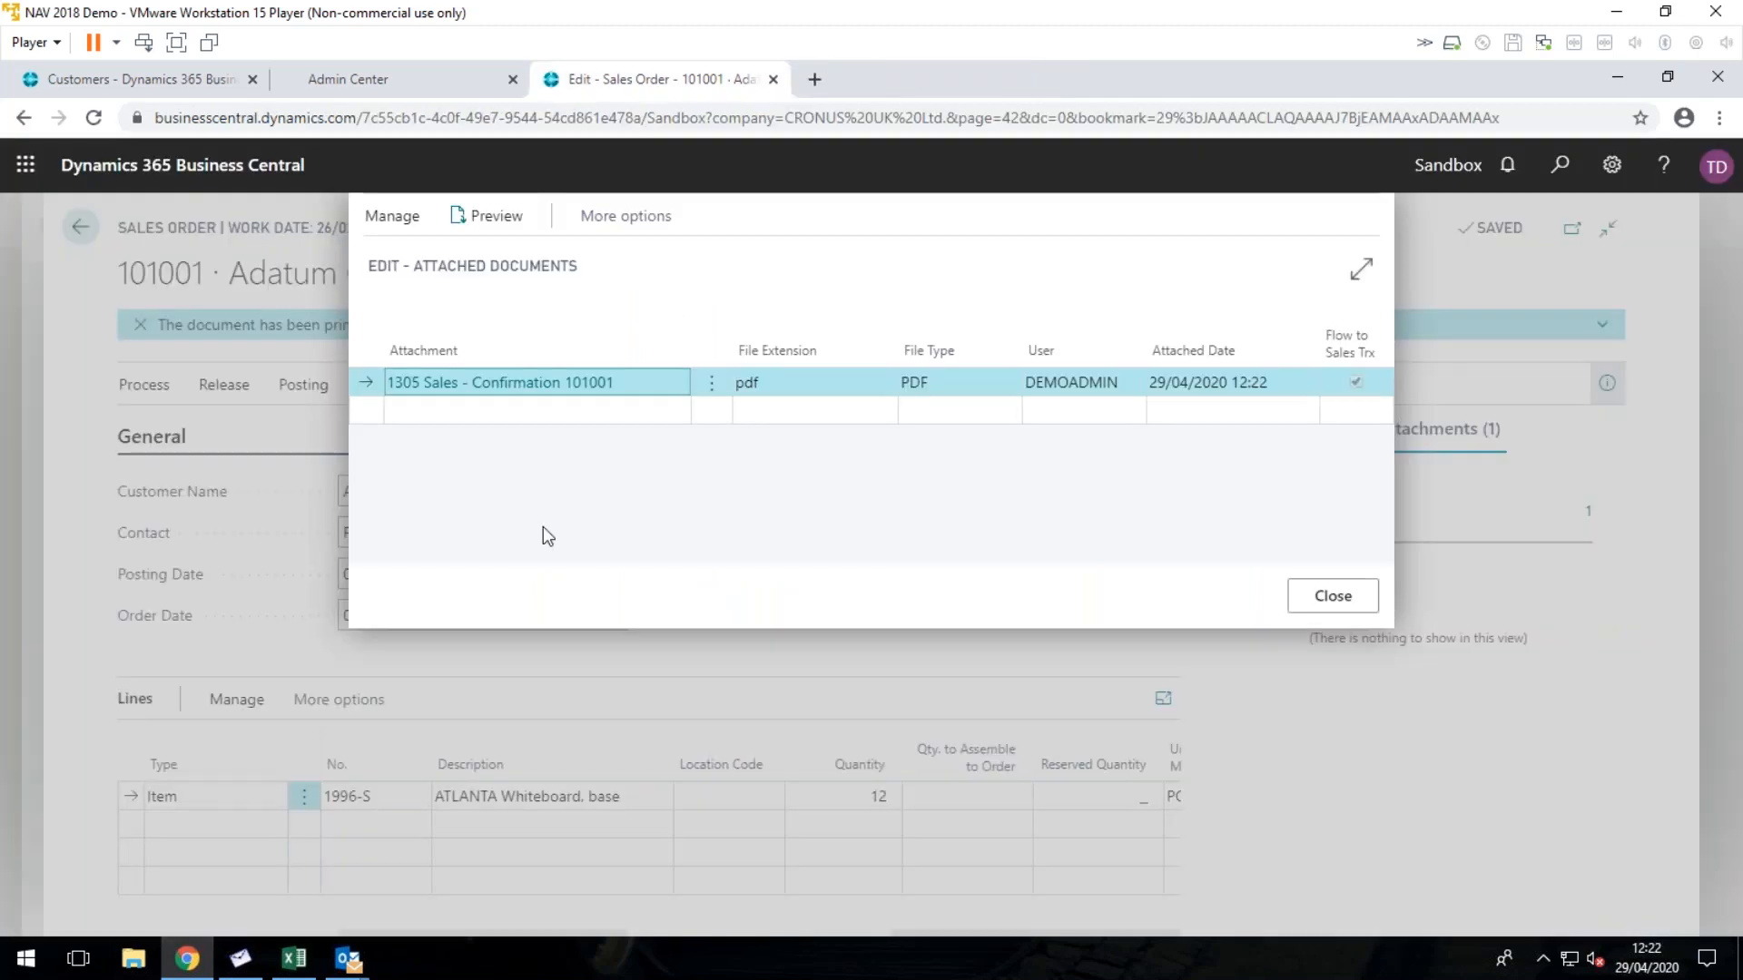
{"action": "key", "text": "Escape"}
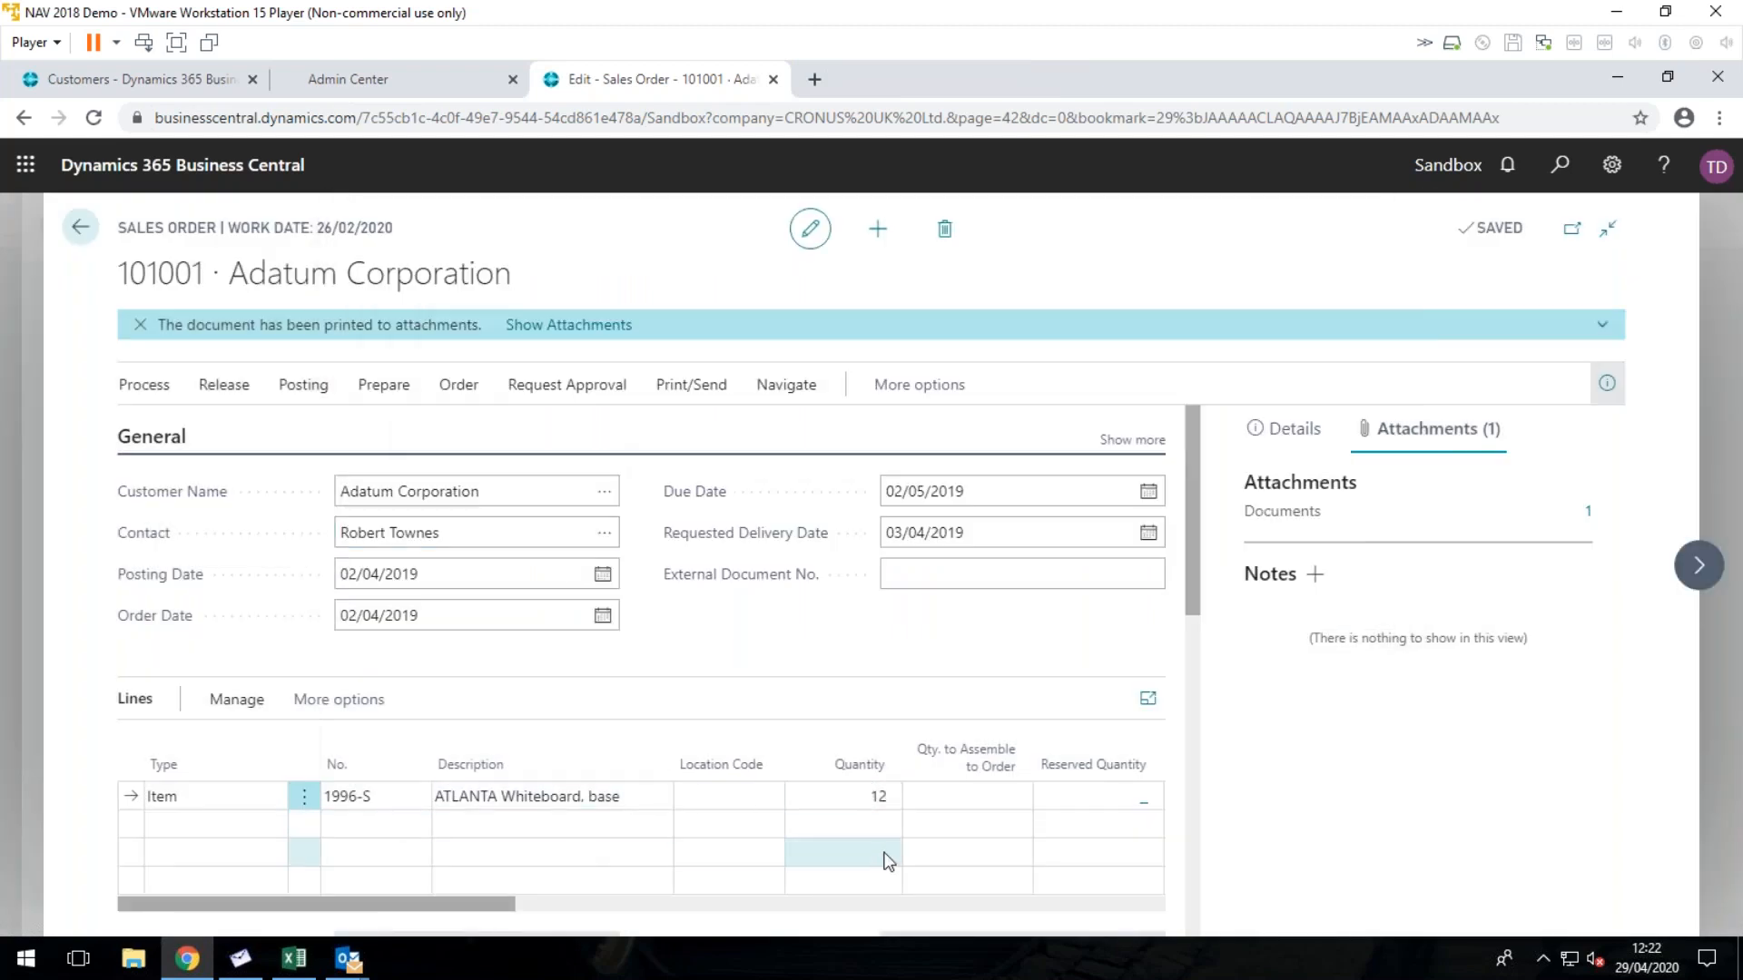
Step: Leave the sales order and the Sales Orders list to return to the customer list
{"action": "left_click", "coordinate": [875, 801]}
{"action": "left_click", "coordinate": [952, 859]}
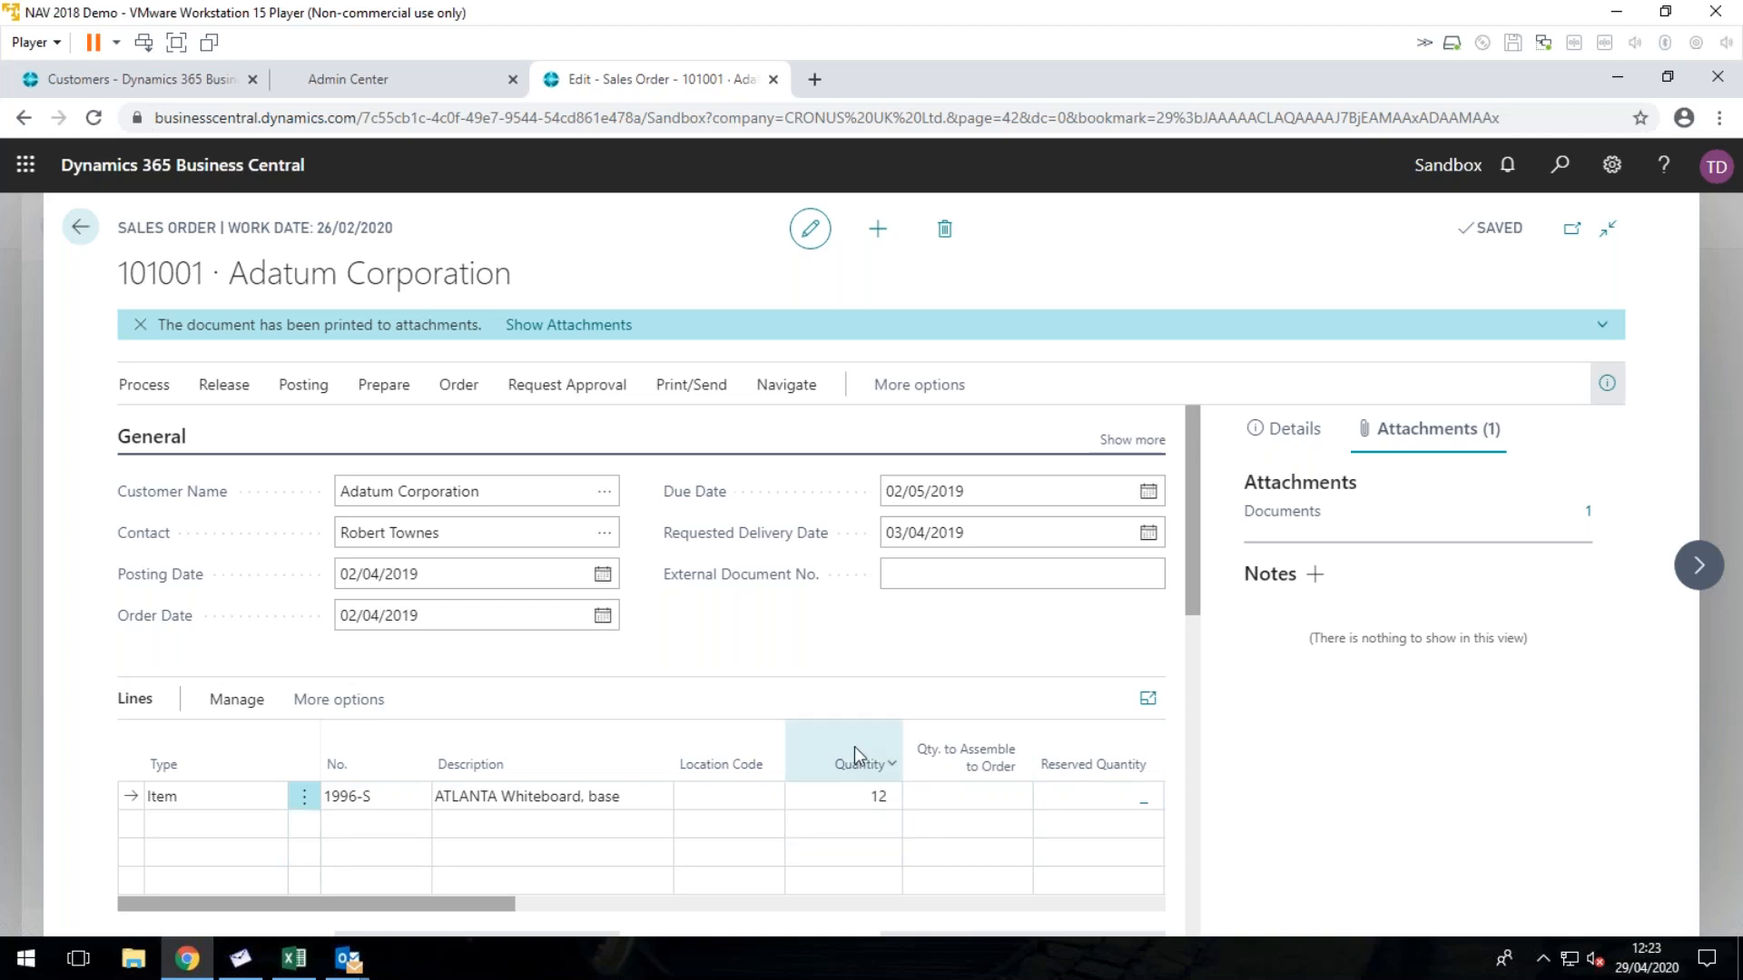
{"action": "mouse_move", "coordinate": [853, 746]}
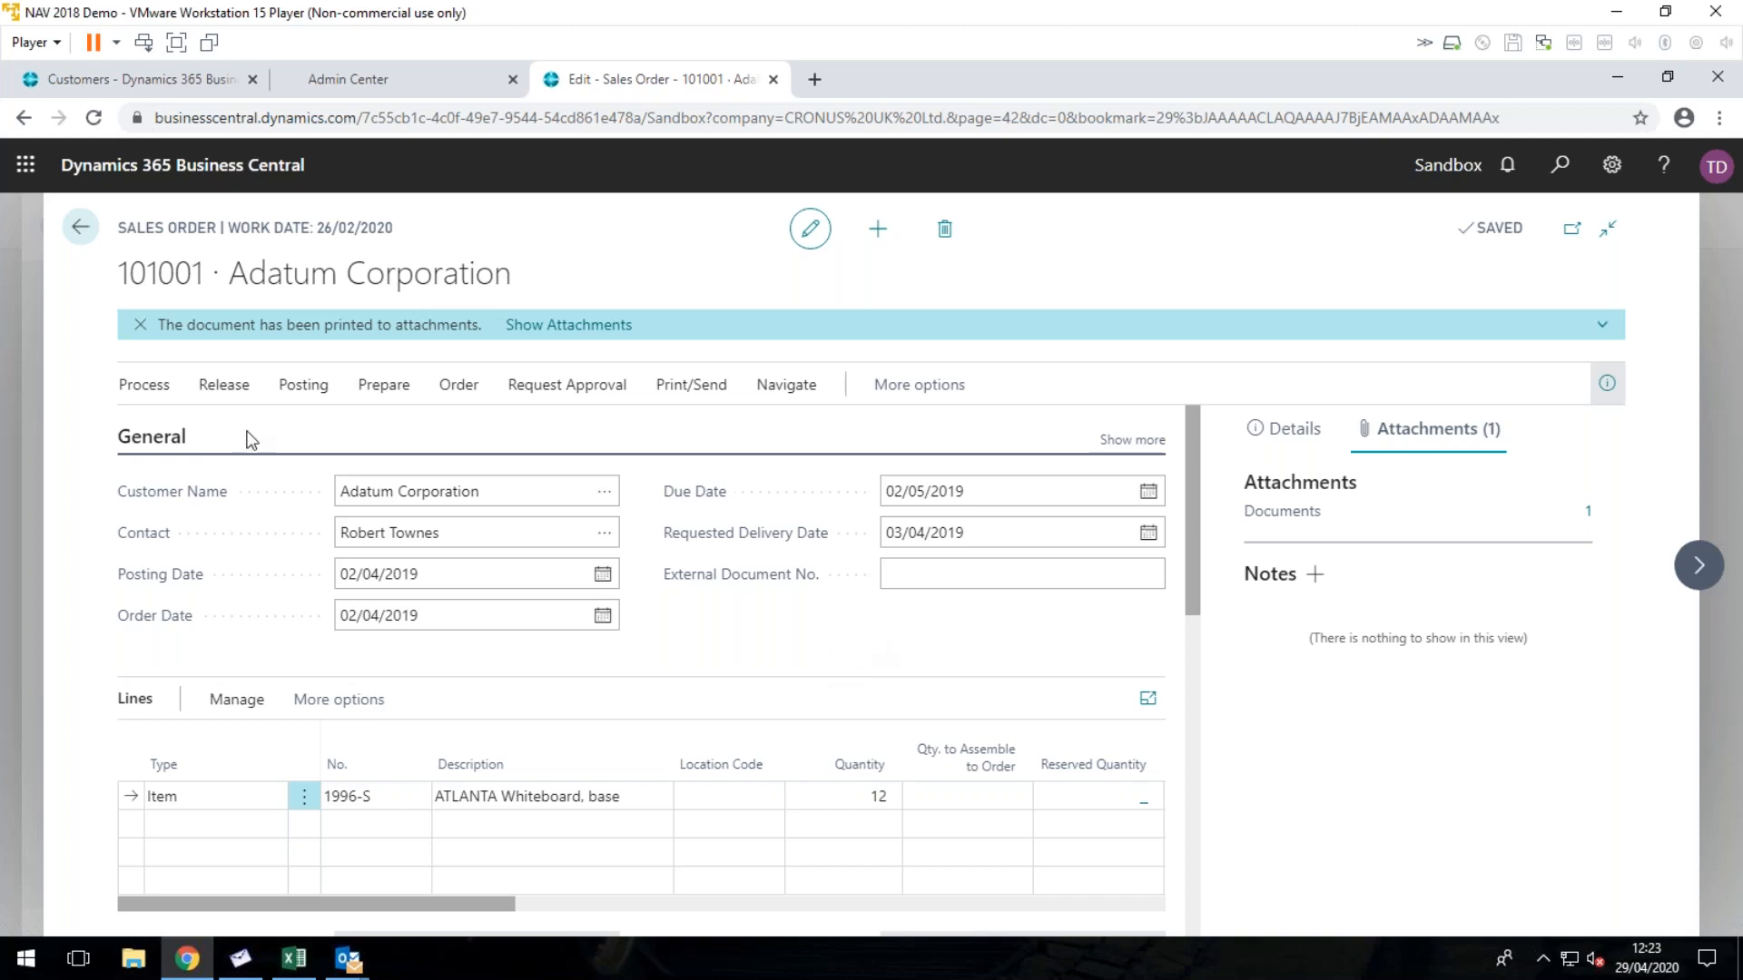
{"action": "left_click", "coordinate": [80, 227]}
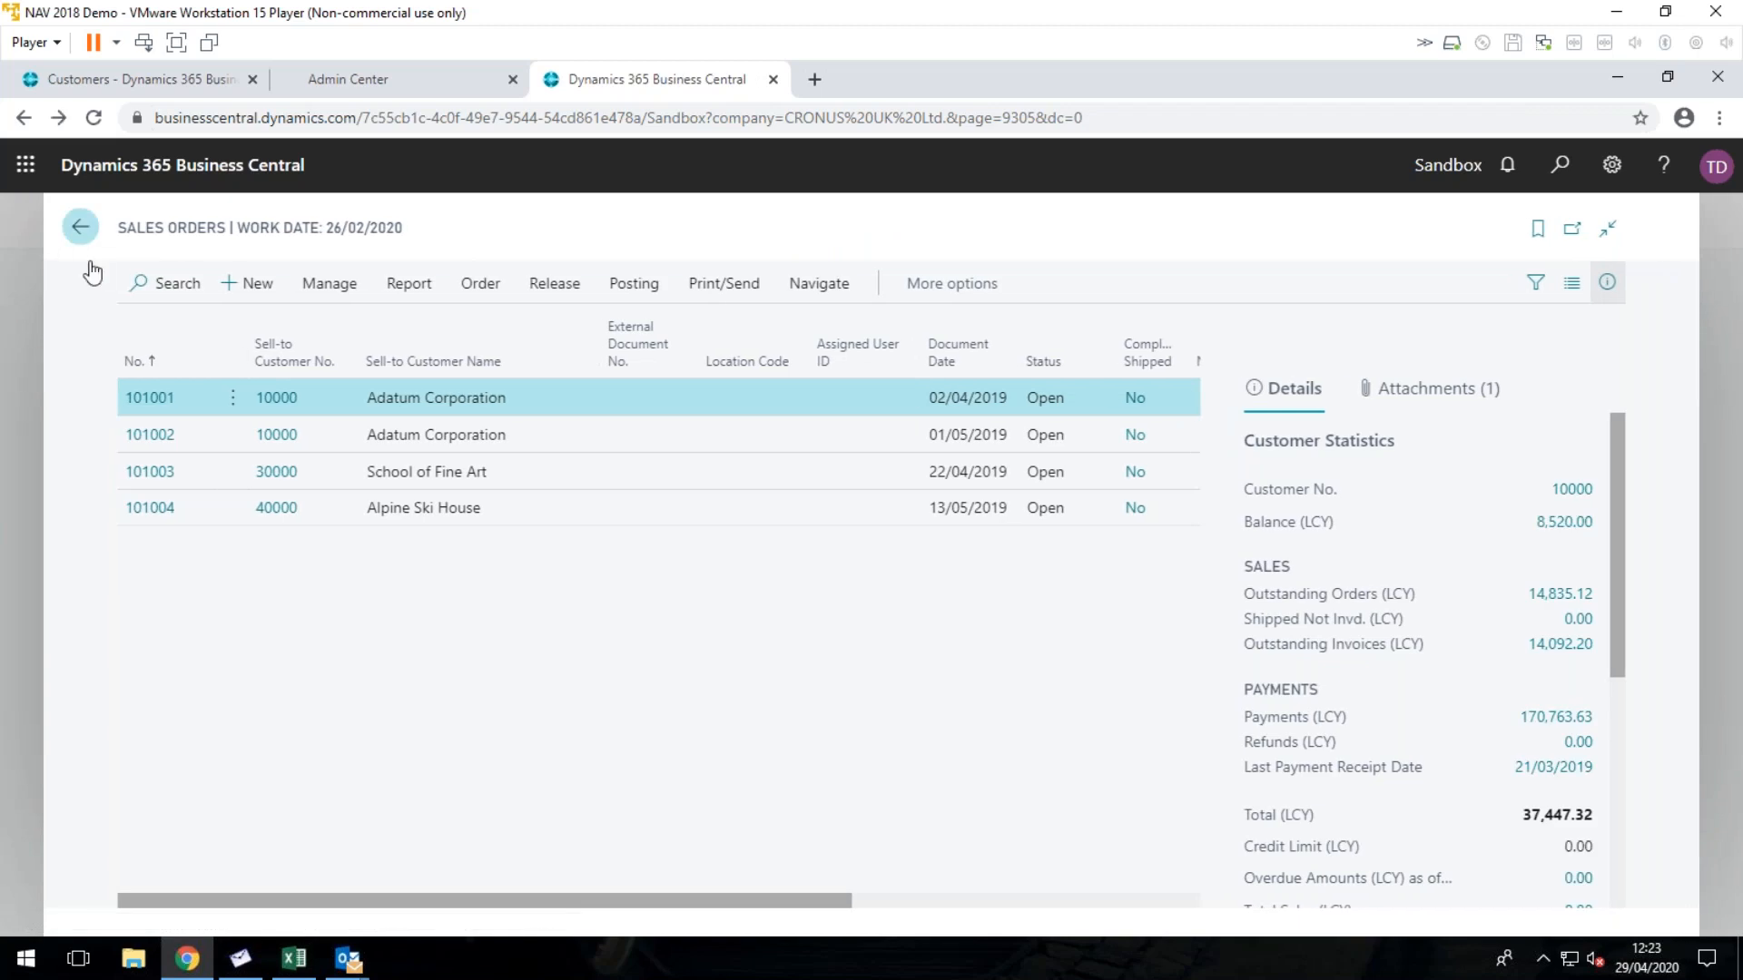
{"action": "left_click", "coordinate": [82, 227]}
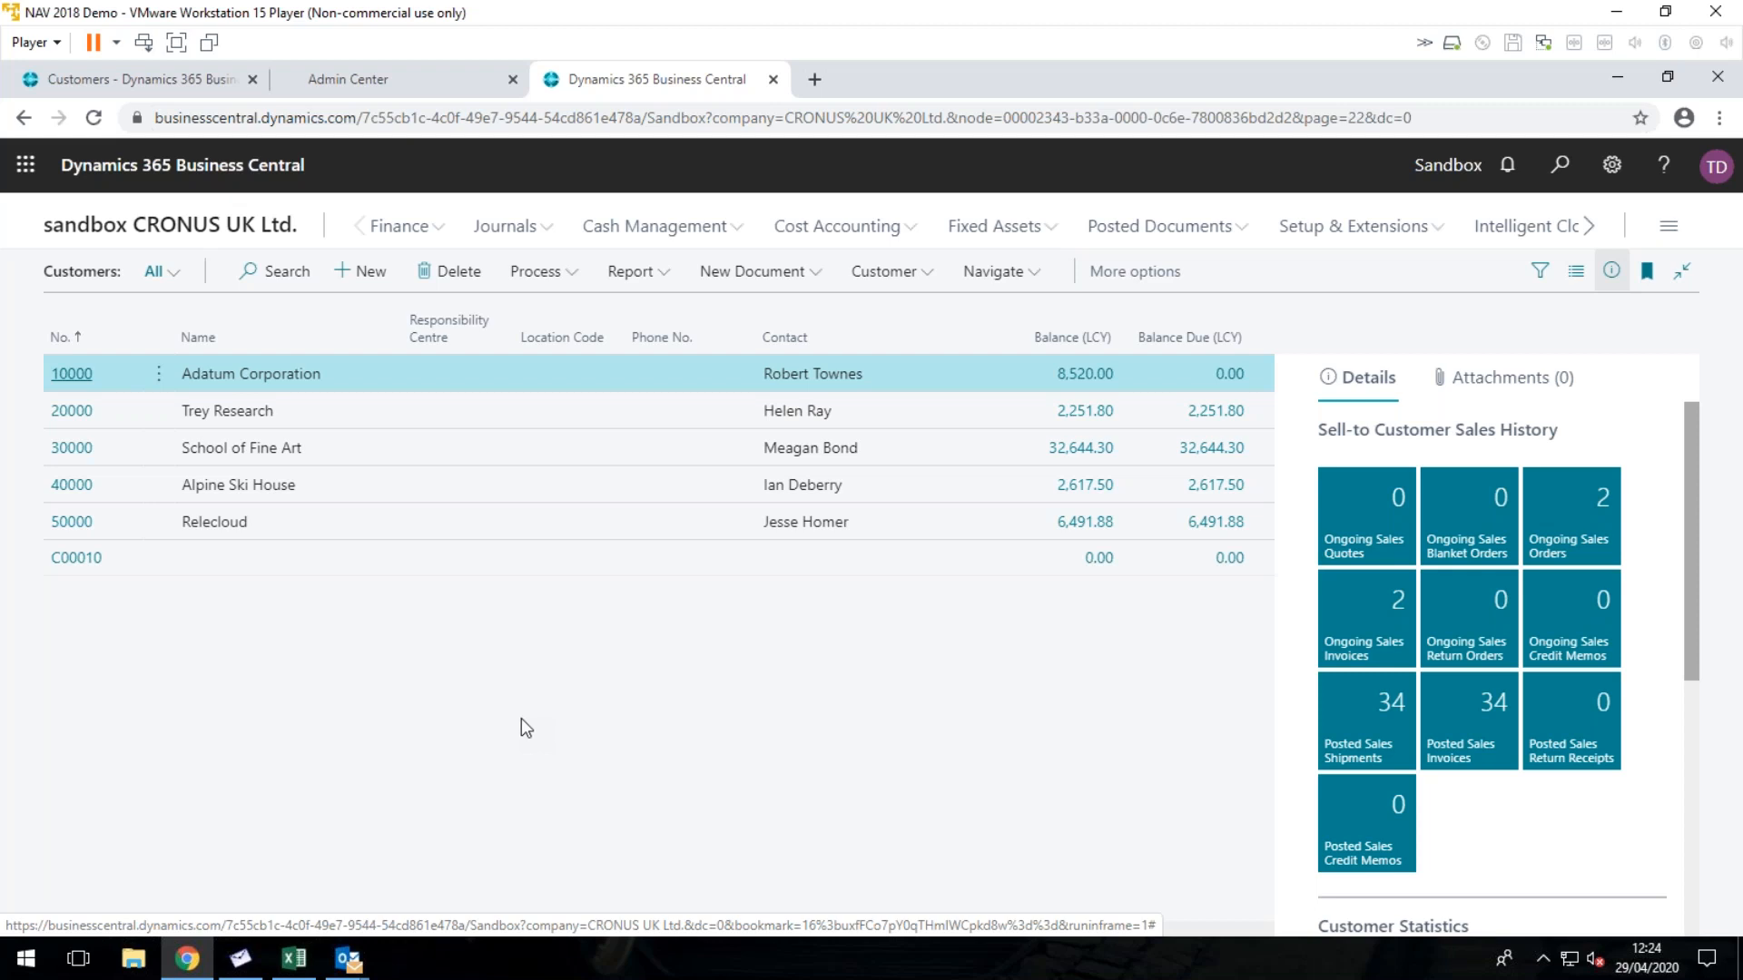
Step: View the Sandbox environment's details in the Admin Center, return to the Business Central customer list and minimize the virtual machine window
{"action": "left_click", "coordinate": [382, 83]}
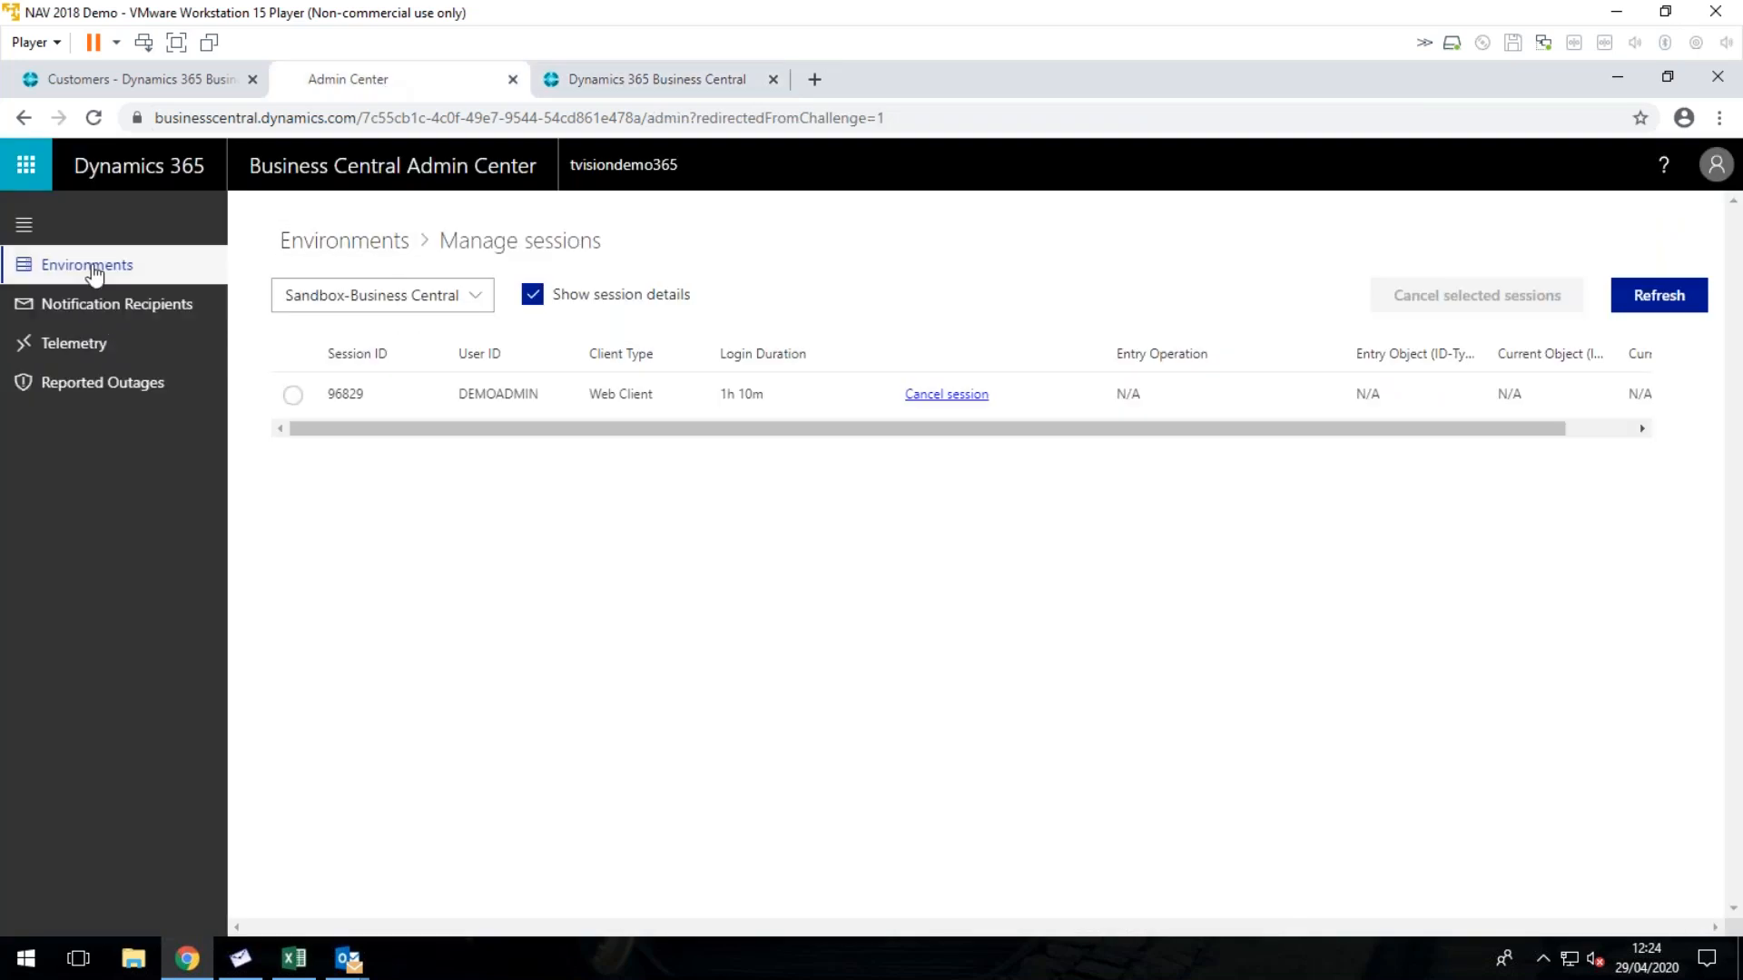
{"action": "left_click", "coordinate": [94, 272]}
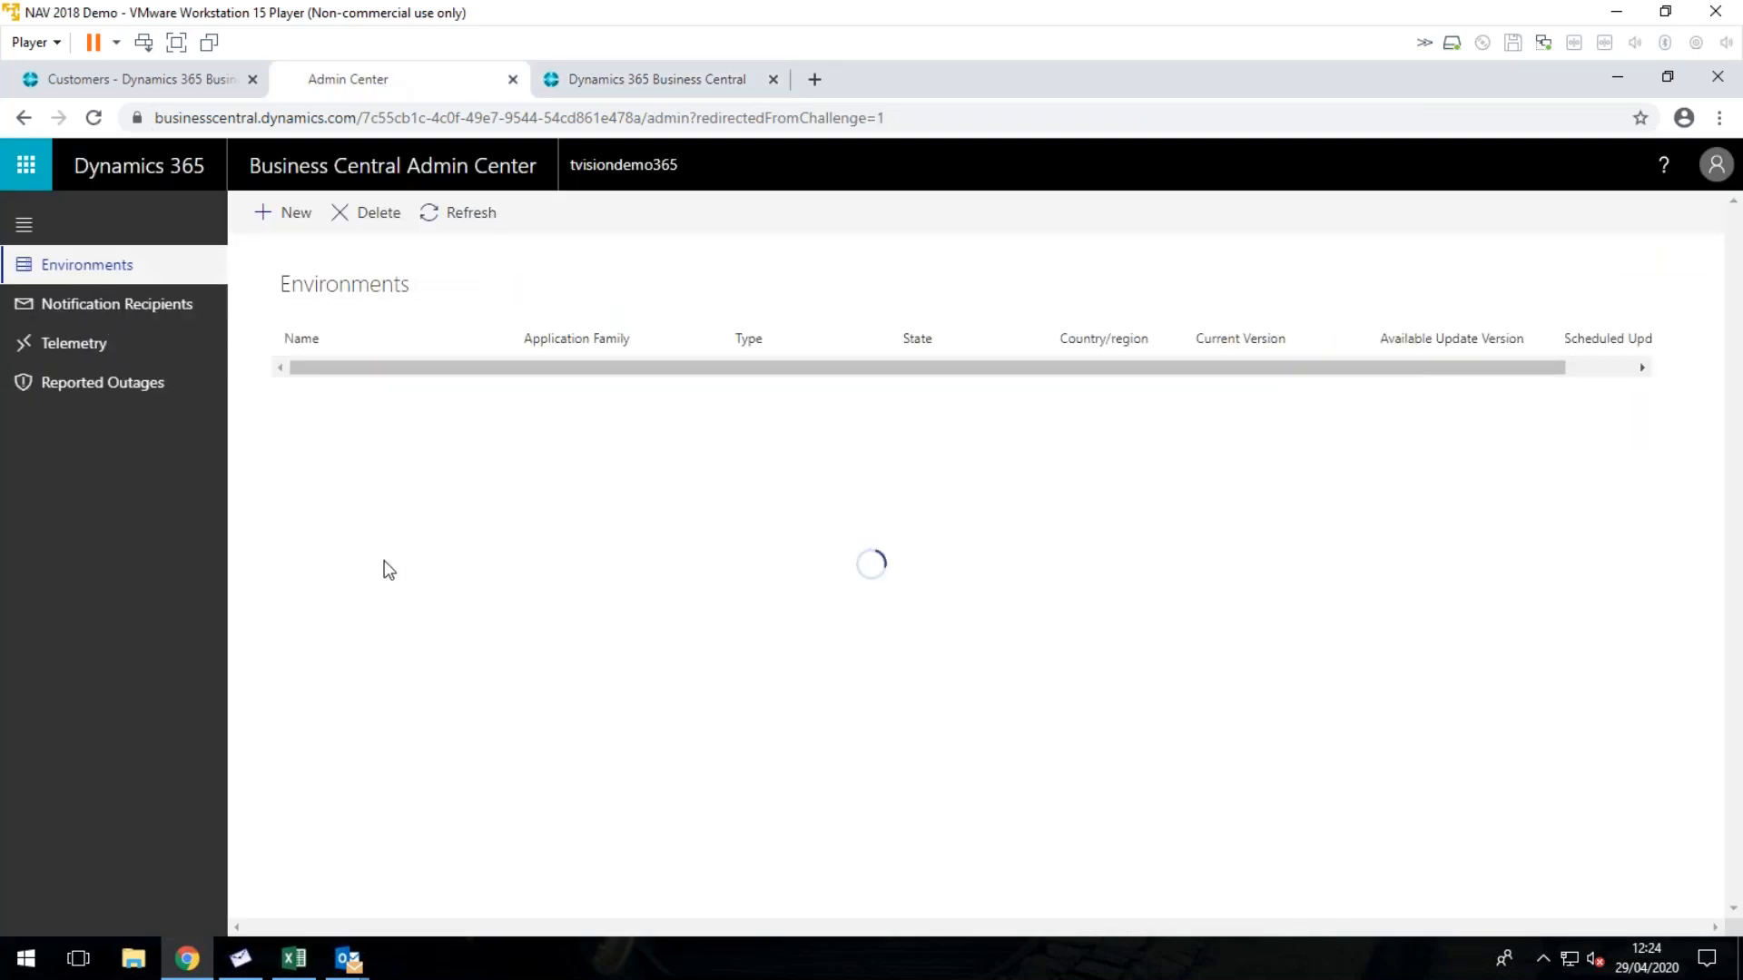
{"action": "left_click", "coordinate": [316, 423]}
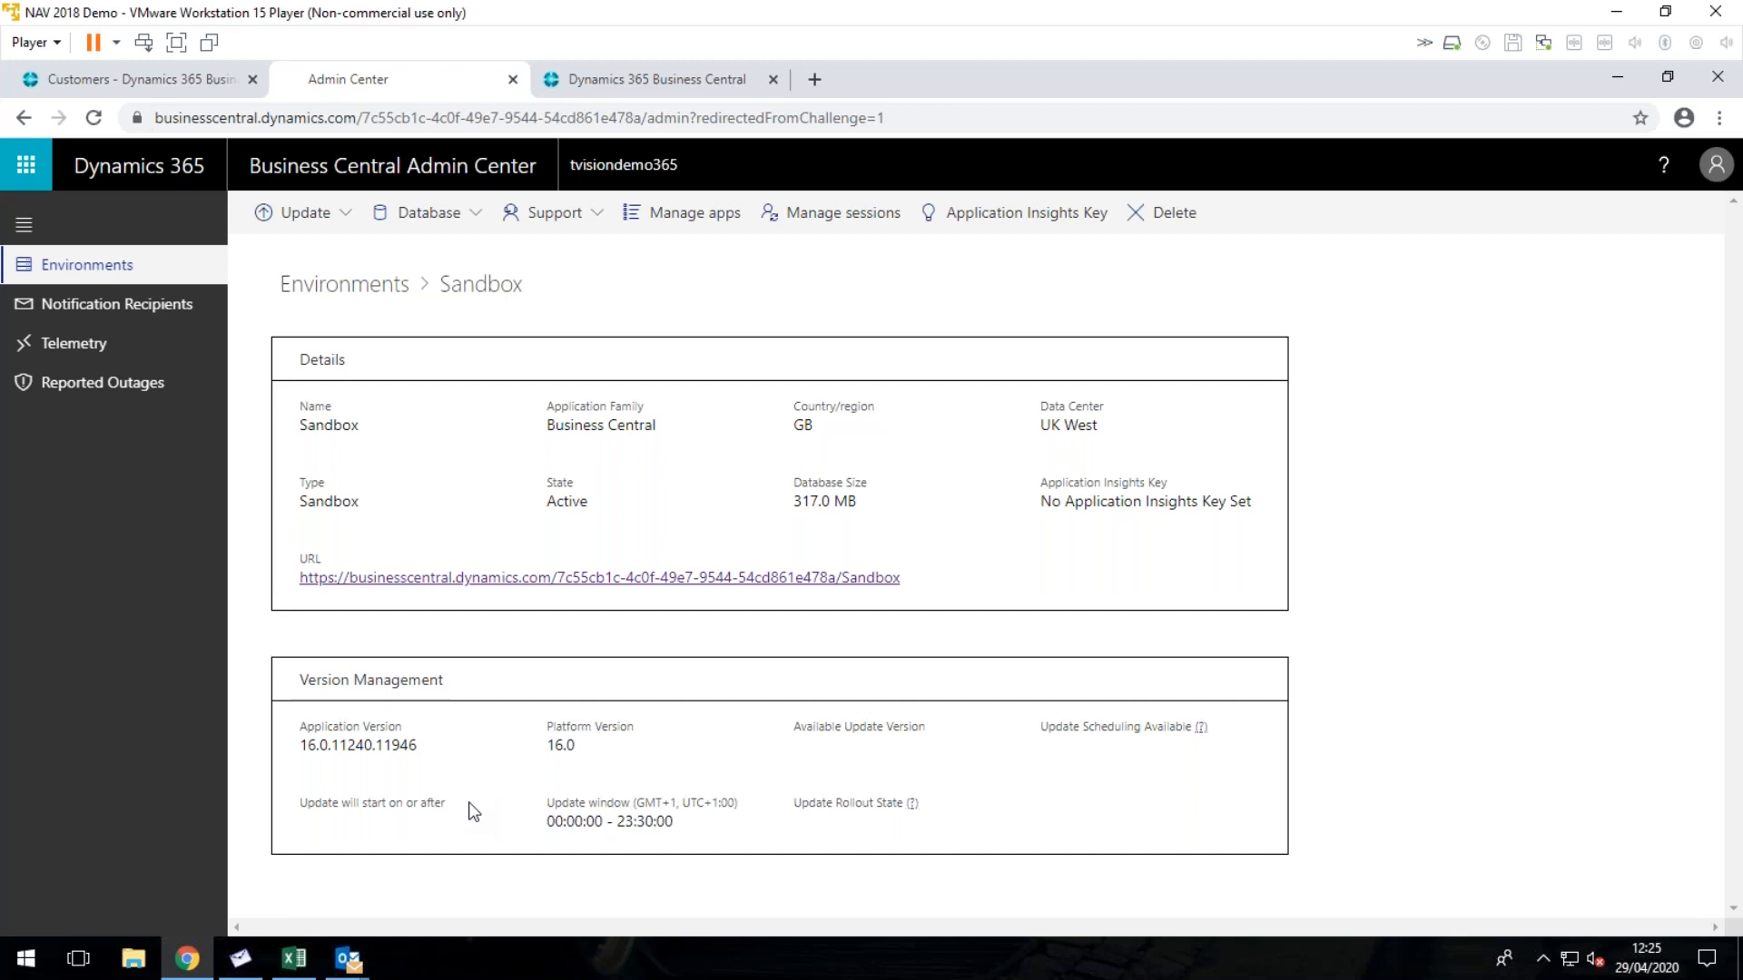
{"action": "left_click", "coordinate": [652, 79]}
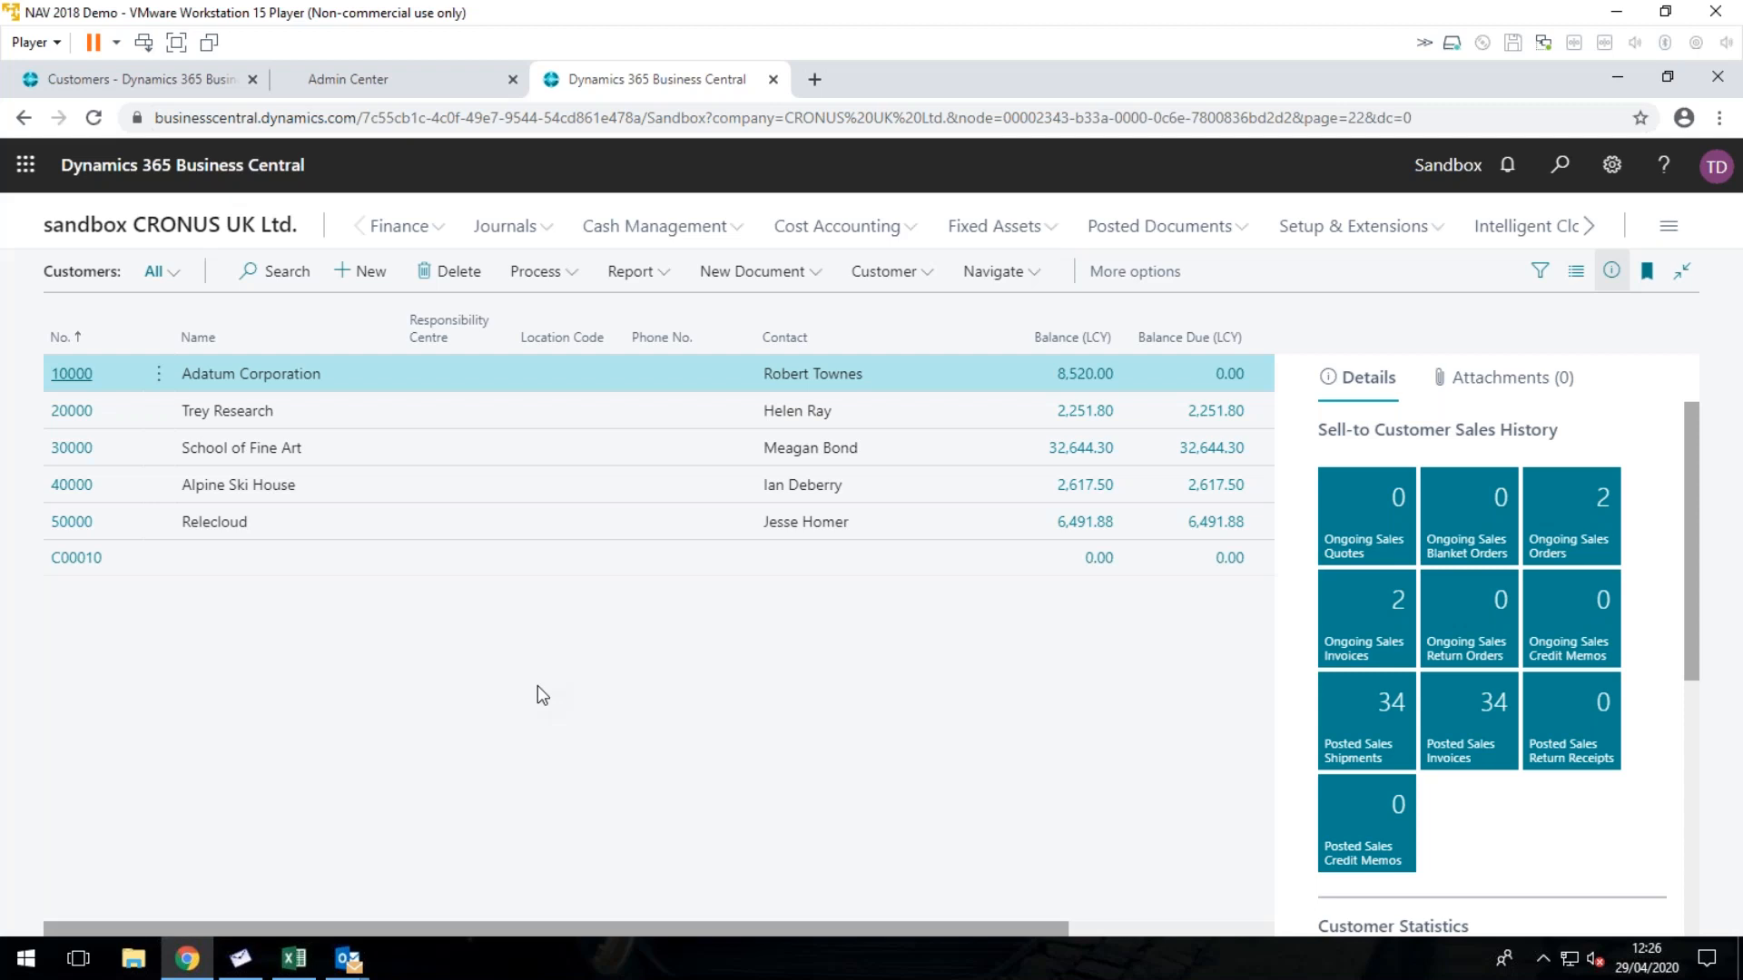
{"action": "left_click", "coordinate": [1618, 13]}
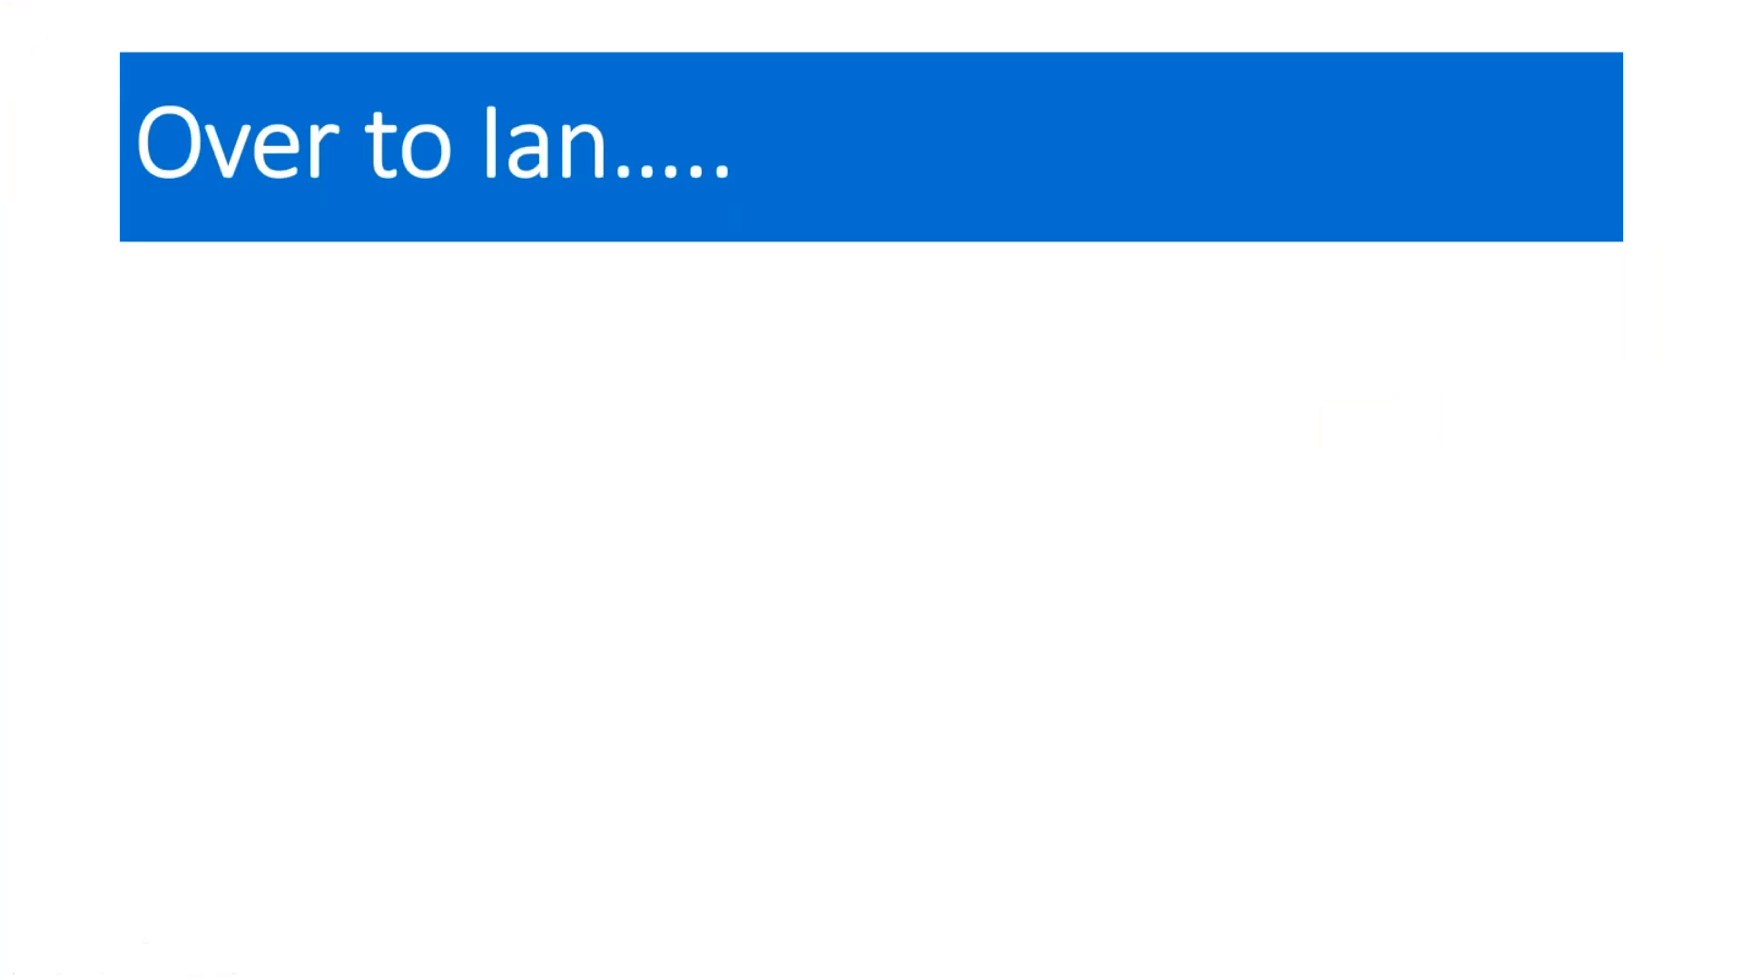